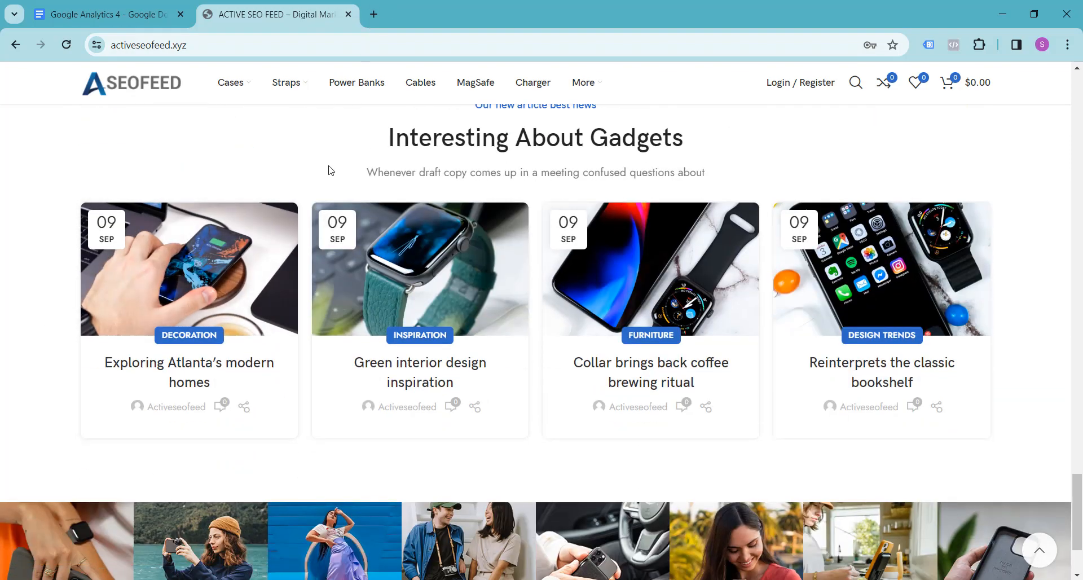
scroll(331, 171, "down", 3)
scroll(280, 210, "up", 7)
scroll(279, 210, "up", 20)
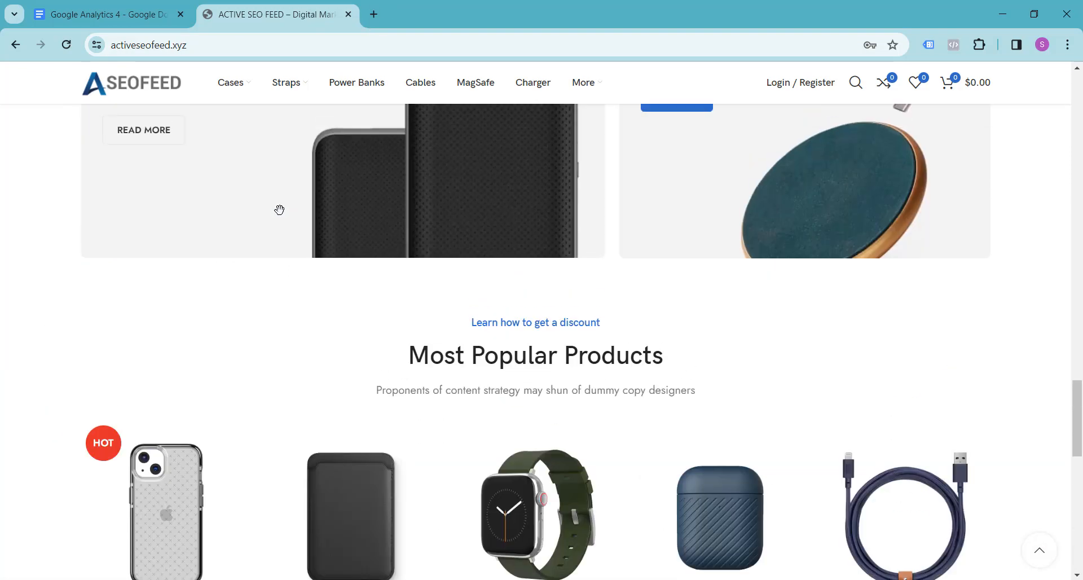
scroll(282, 217, "up", 10)
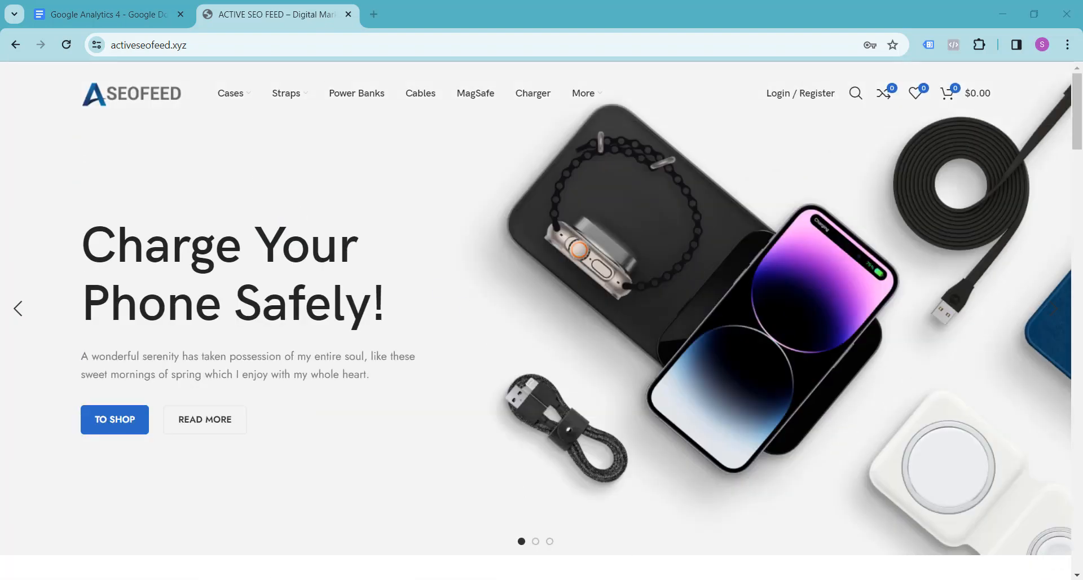
left_click(1026, 545)
- Open analytics.google.com in a new browser tab and start the measuring setup
left_click(374, 14)
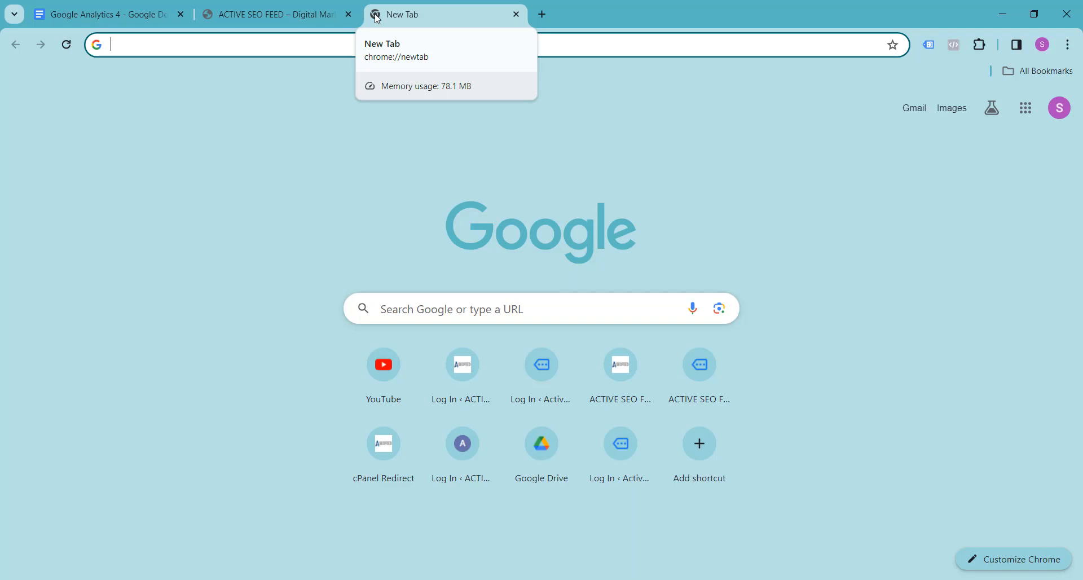
type("analytics.google.com")
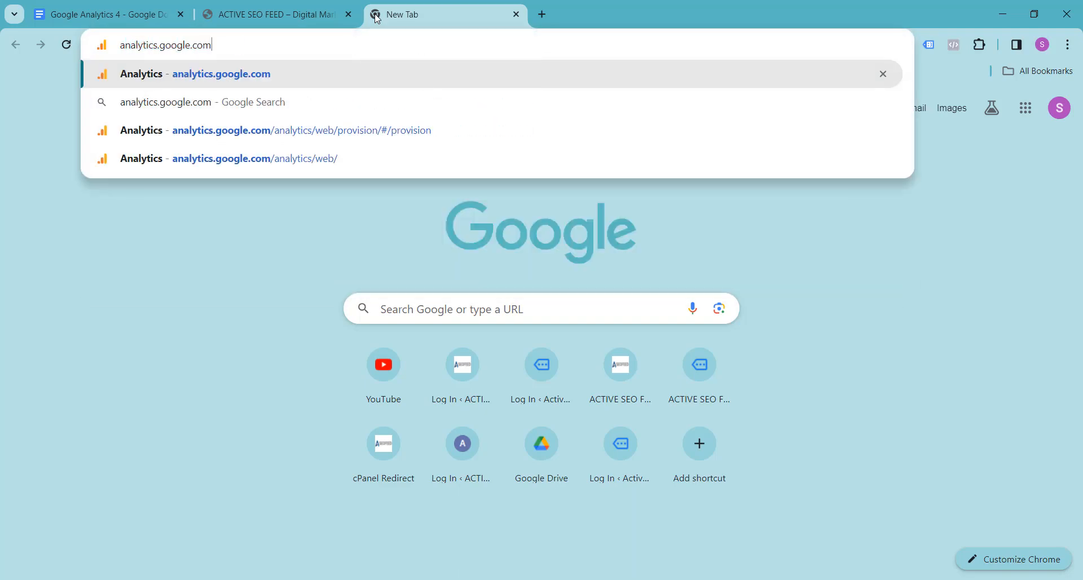
key("Return")
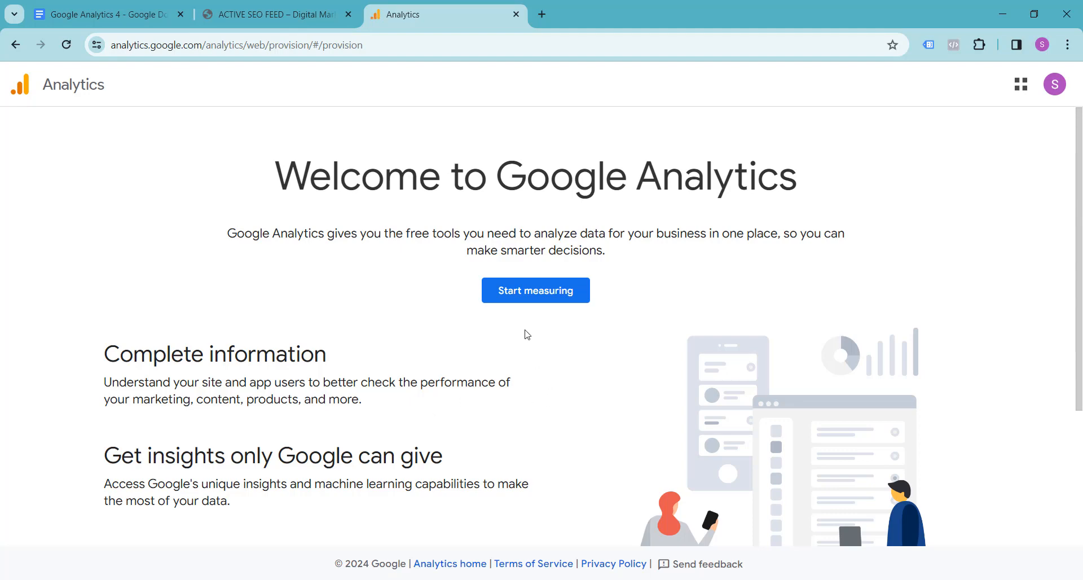
left_click(528, 300)
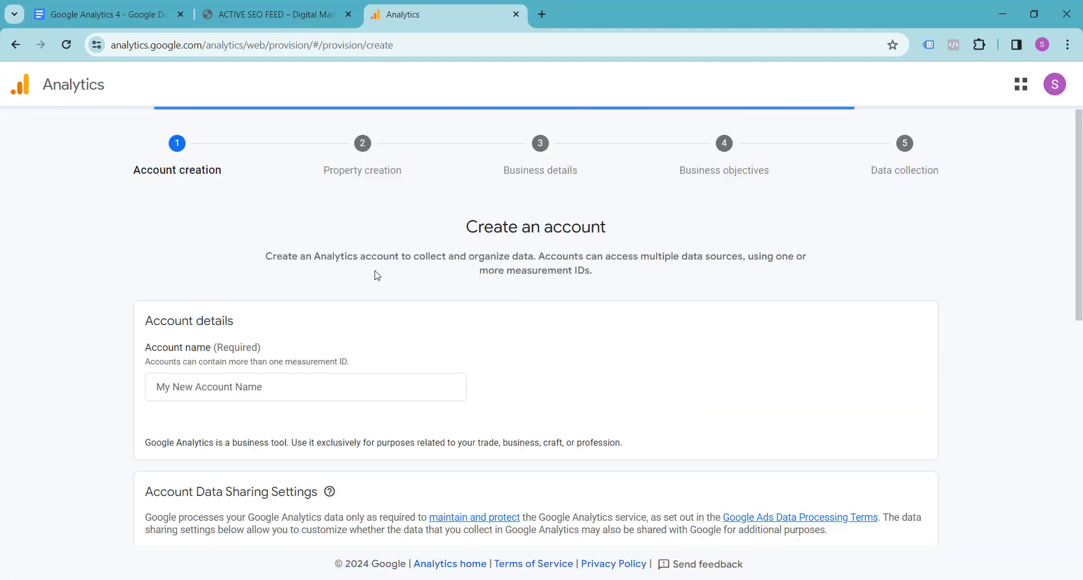
- Name the Analytics account ACTIVE SEO FEED and continue to property creation with the default data sharing settings
left_click(180, 316)
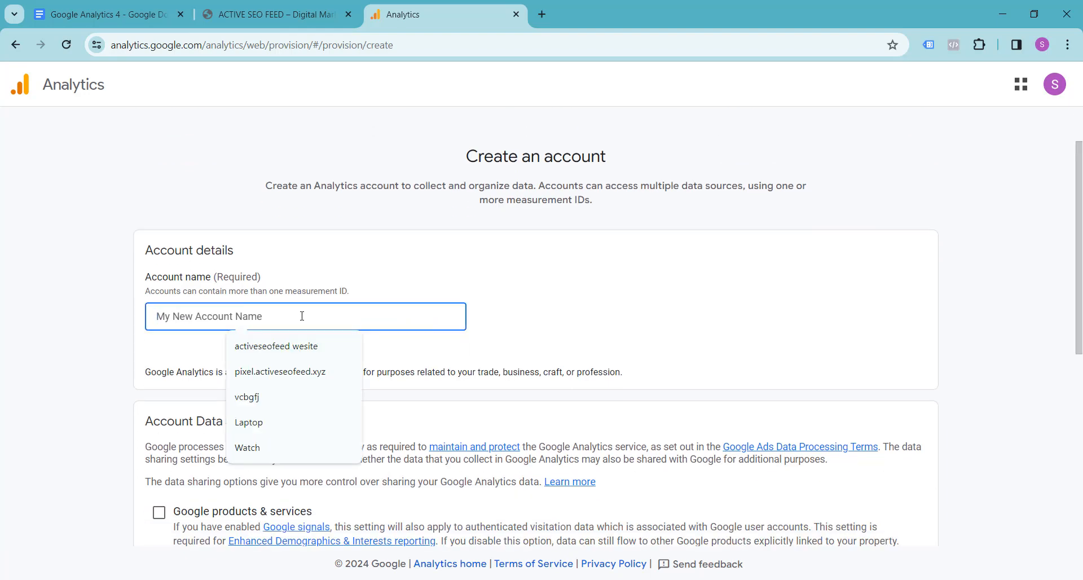
type("ACTIV")
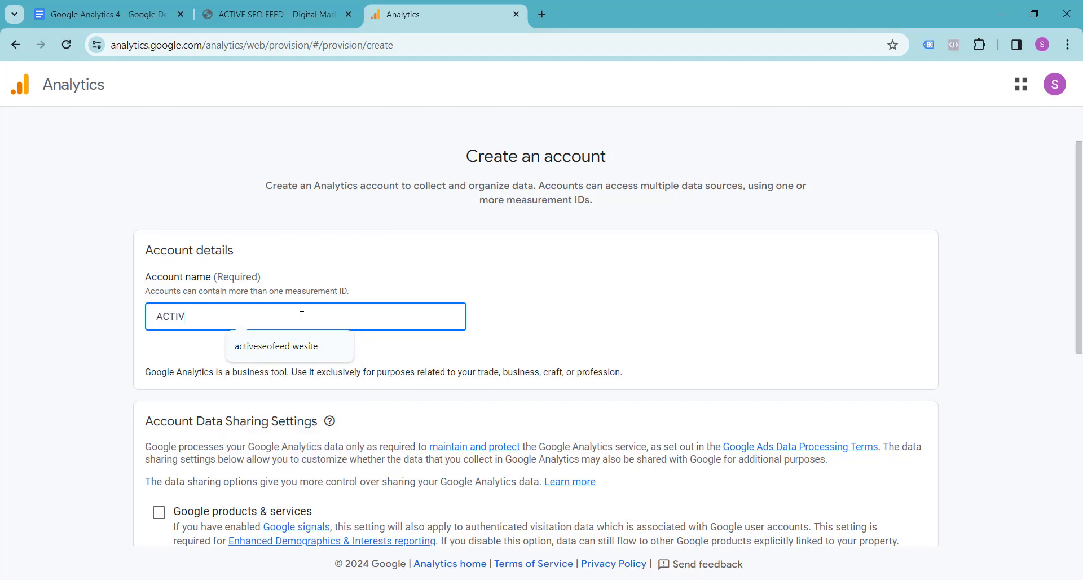
type("E SEO FEED")
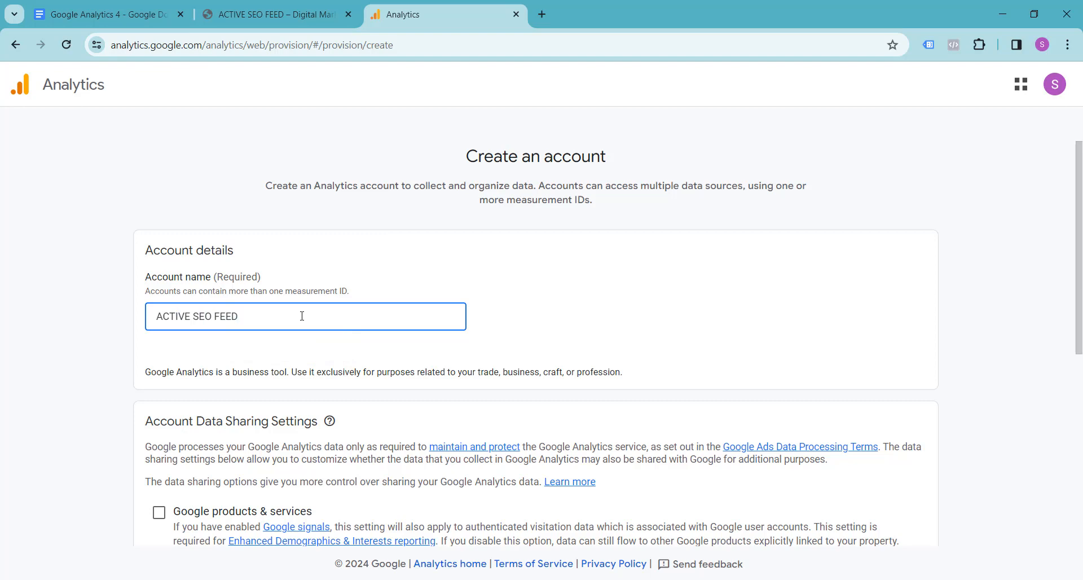
scroll(302, 316, "down", 4)
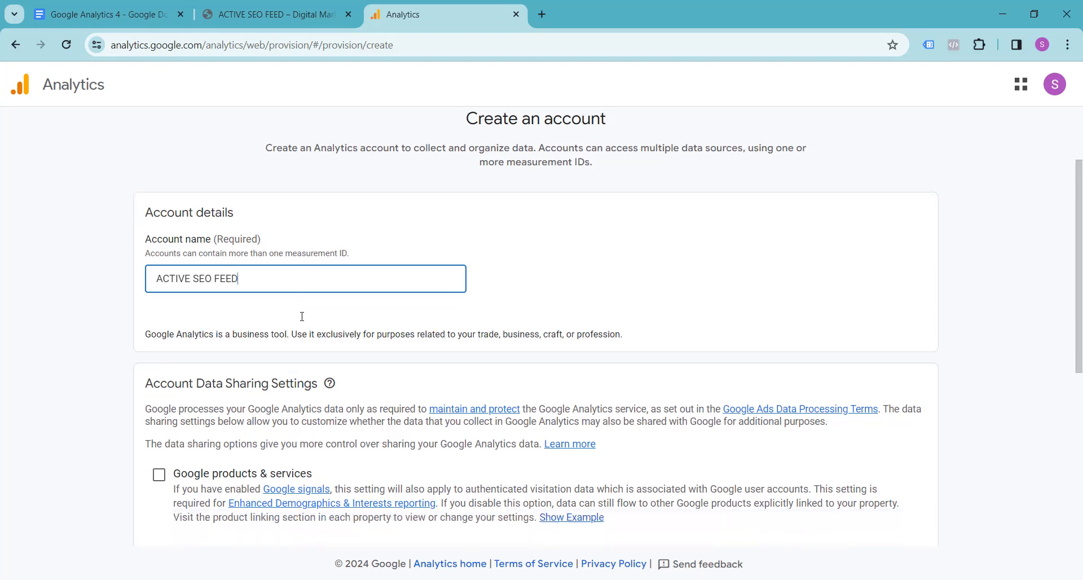
scroll(112, 310, "down", 3)
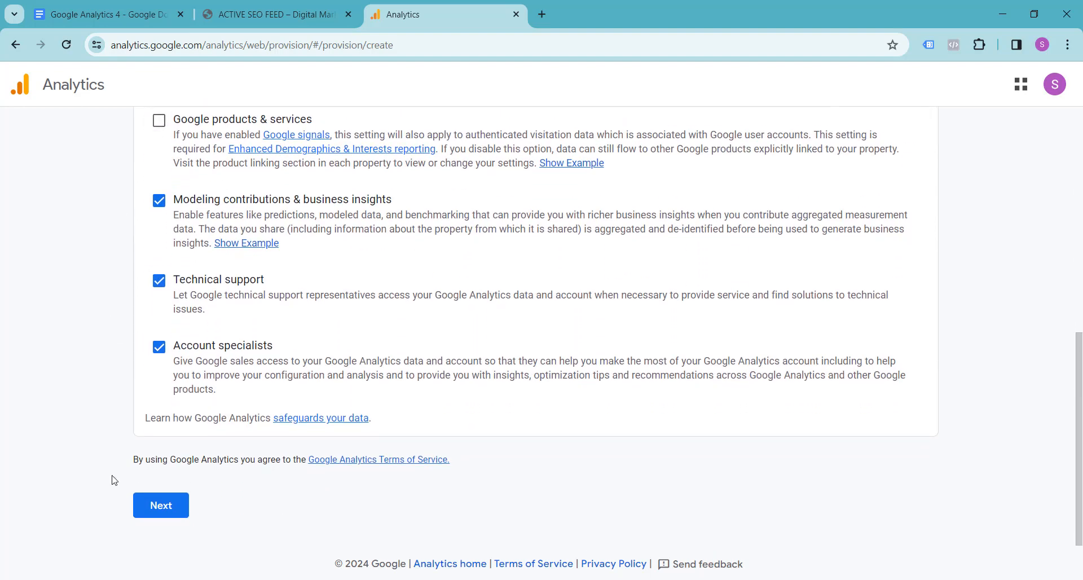
left_click(151, 508)
- Name the new property activeseofeed-xyz-website
scroll(205, 344, "down", 2)
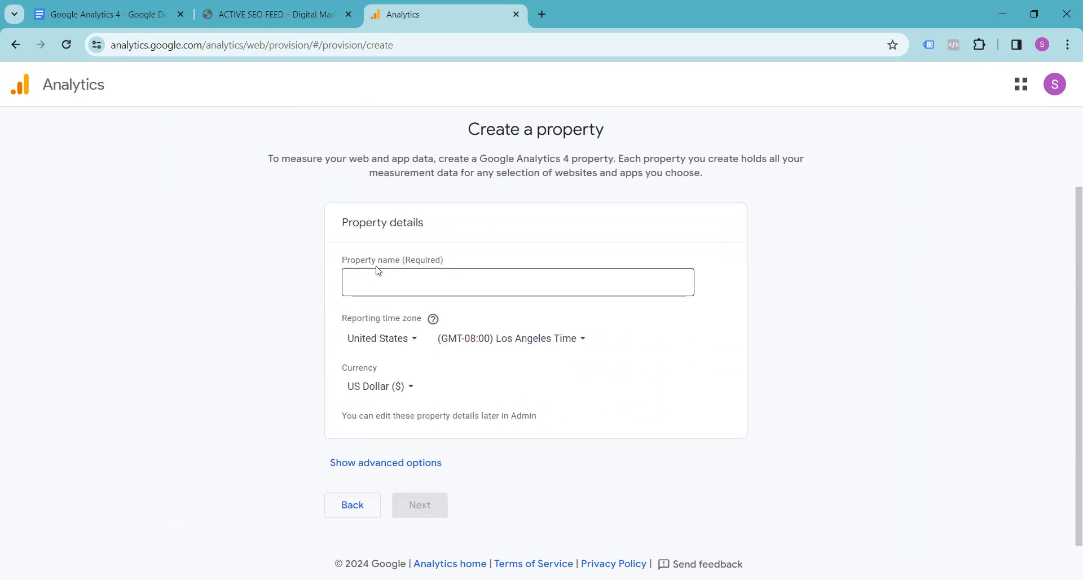
scroll(273, 309, "up", 2)
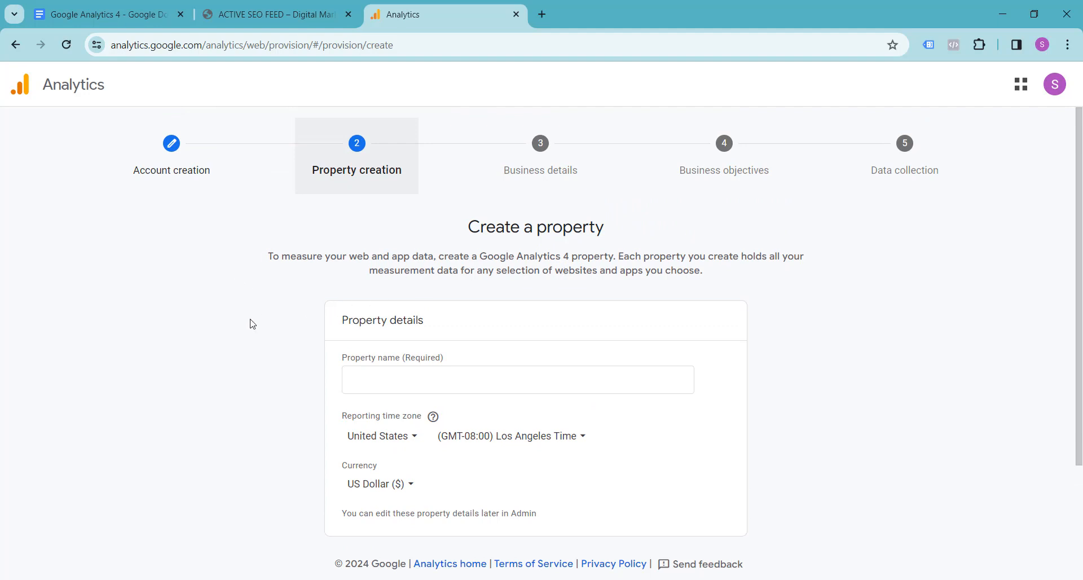
scroll(253, 324, "down", 2)
left_click(372, 285)
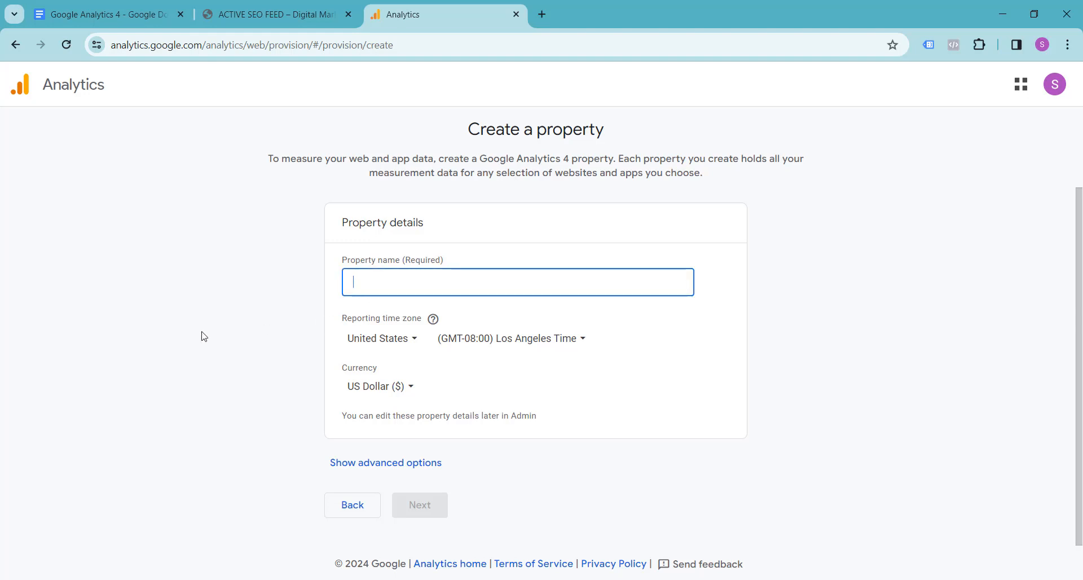
type("activeseofeed-xyz")
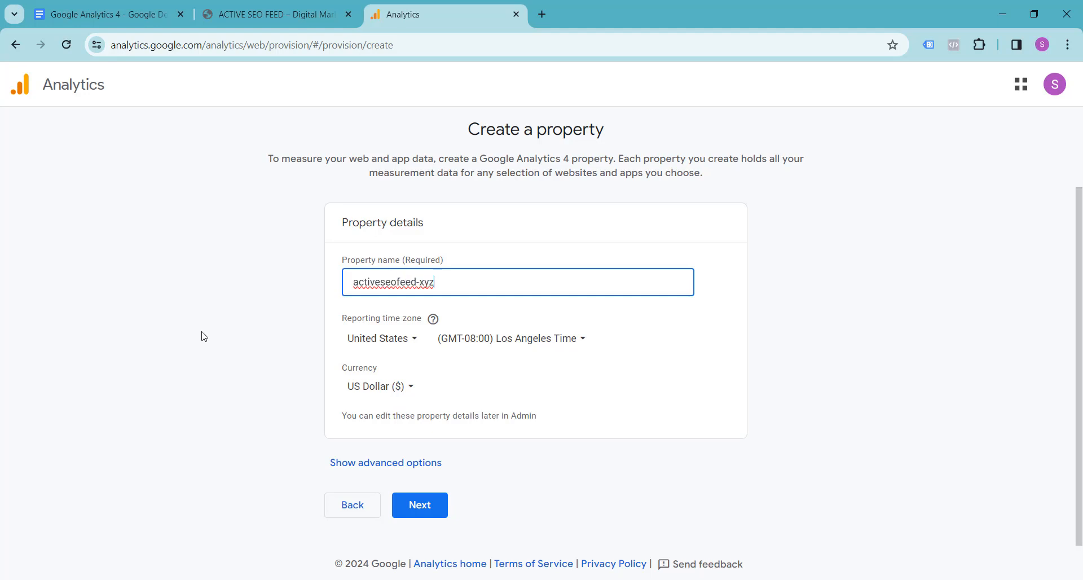
type("-website")
left_click_drag(356, 283, 492, 280)
left_click(492, 281)
- Review the property's advanced options and continue to the business details without enabling a Universal Analytics property
left_click(426, 463)
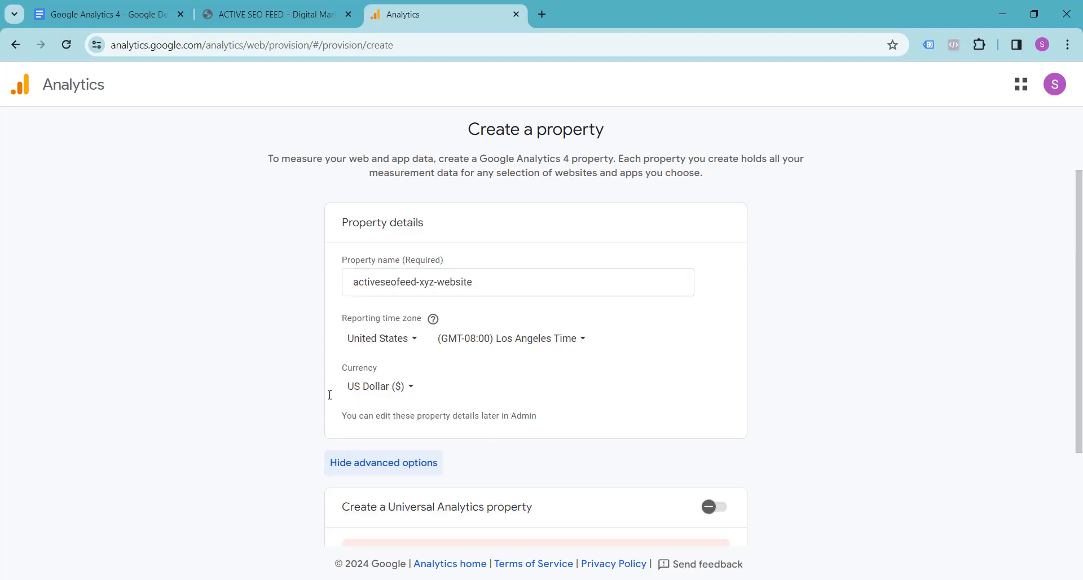
scroll(282, 350, "down", 3)
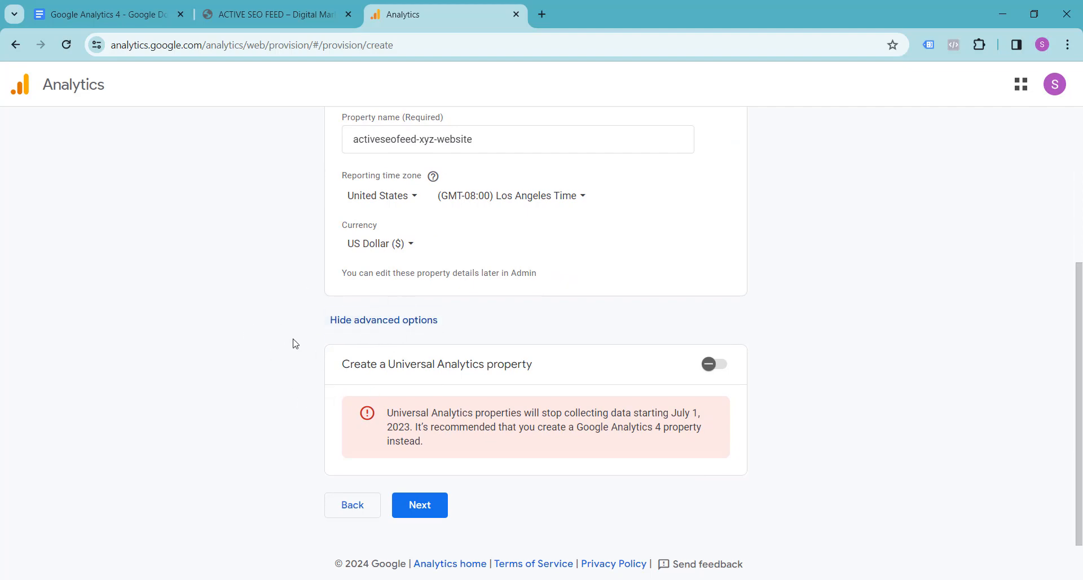
scroll(293, 341, "up", 4)
scroll(294, 343, "down", 4)
left_click(425, 511)
- Choose Shopping as the industry category for the business
scroll(320, 339, "down", 1)
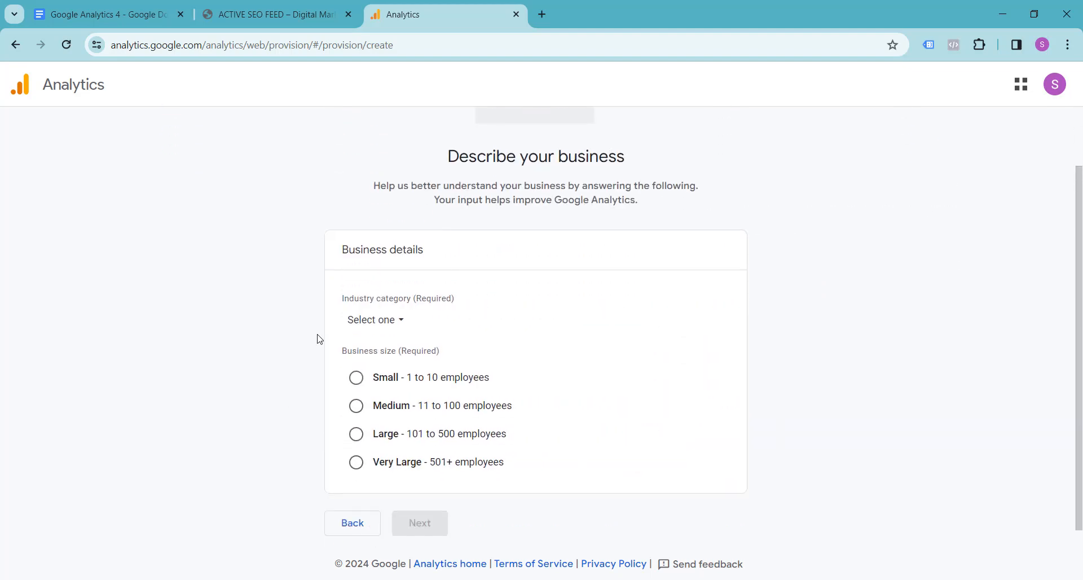
left_click(412, 324)
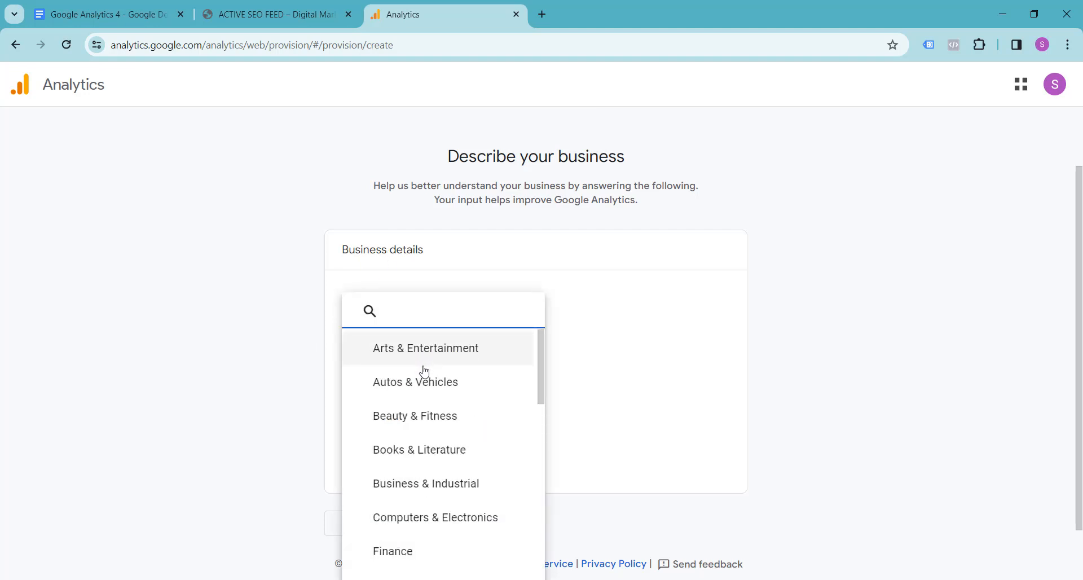
scroll(427, 383, "down", 2)
scroll(428, 388, "down", 1)
scroll(431, 393, "down", 3)
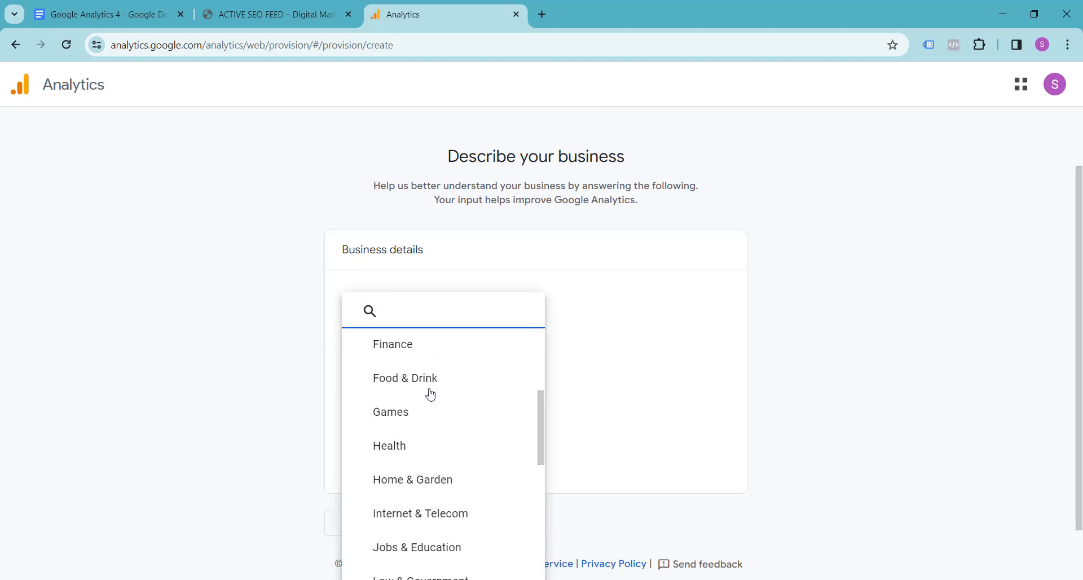
scroll(432, 416, "down", 2)
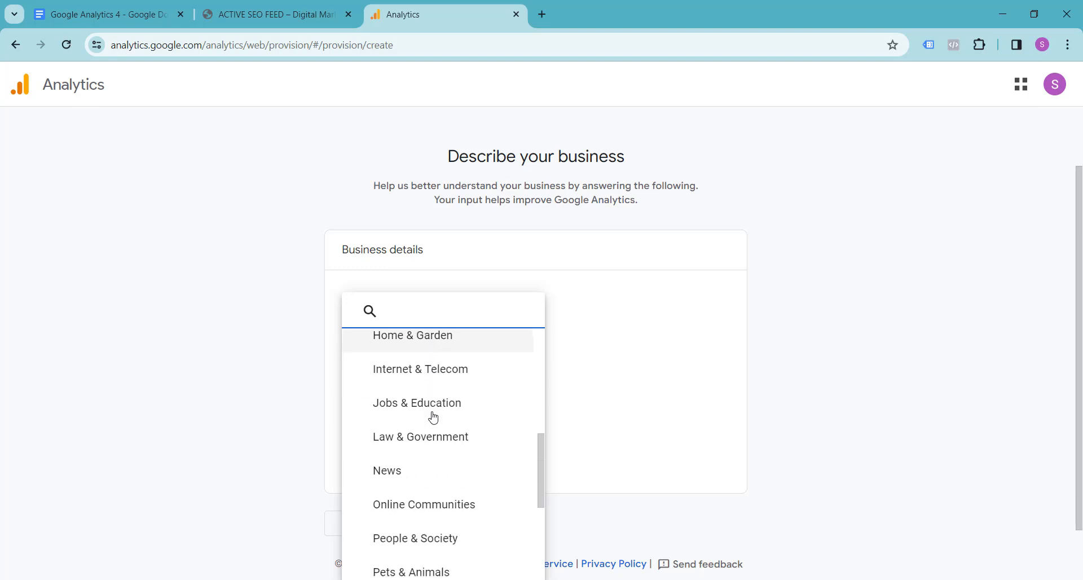
scroll(451, 429, "down", 2)
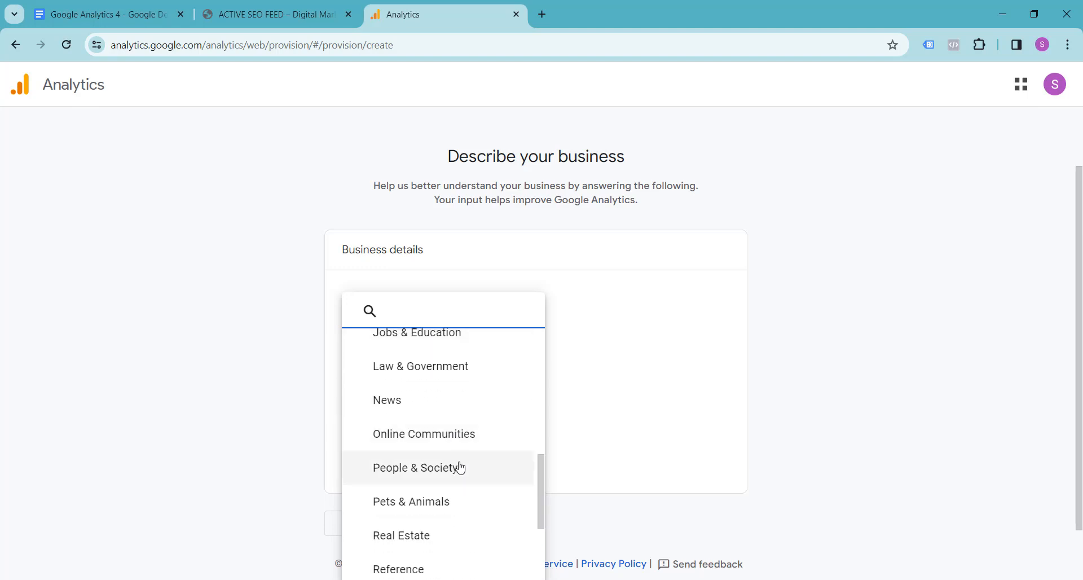
scroll(457, 469, "down", 2)
scroll(457, 466, "down", 2)
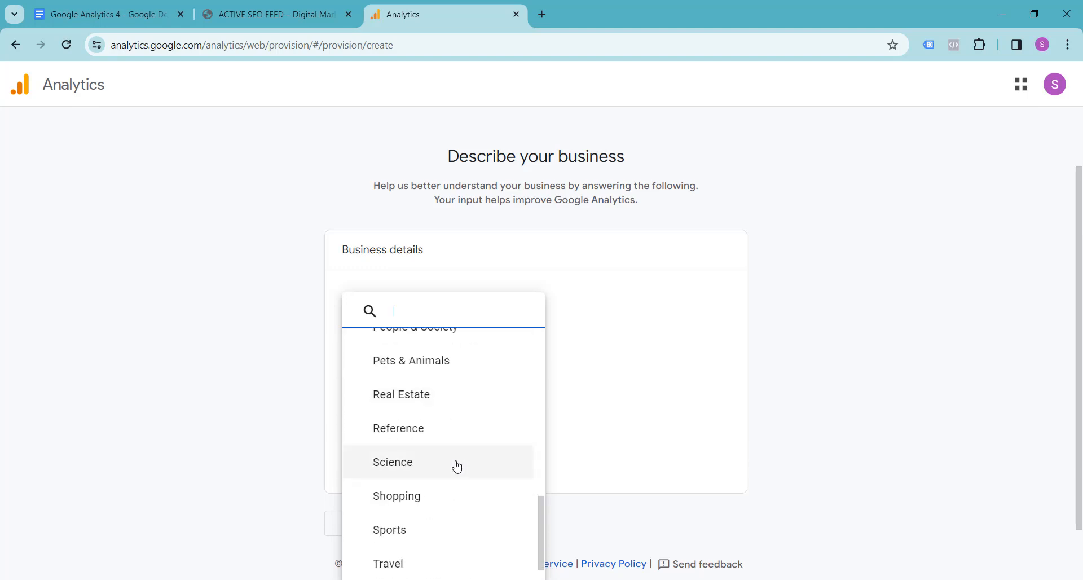
scroll(455, 467, "down", 1)
left_click(423, 462)
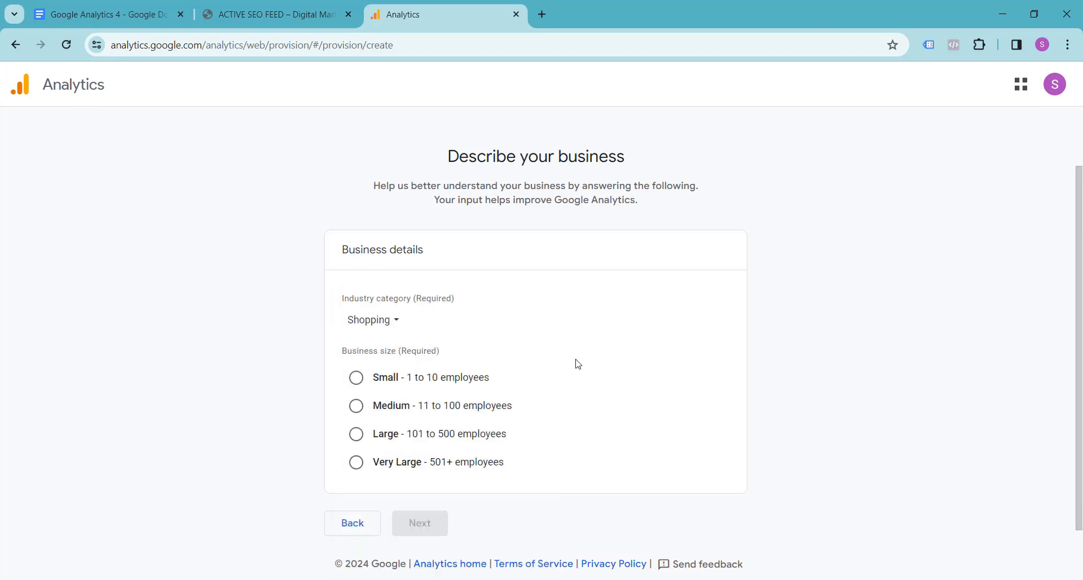
- Set the business size to Medium - 11 to 100 employees and continue to the business objectives
scroll(577, 361, "down", 1)
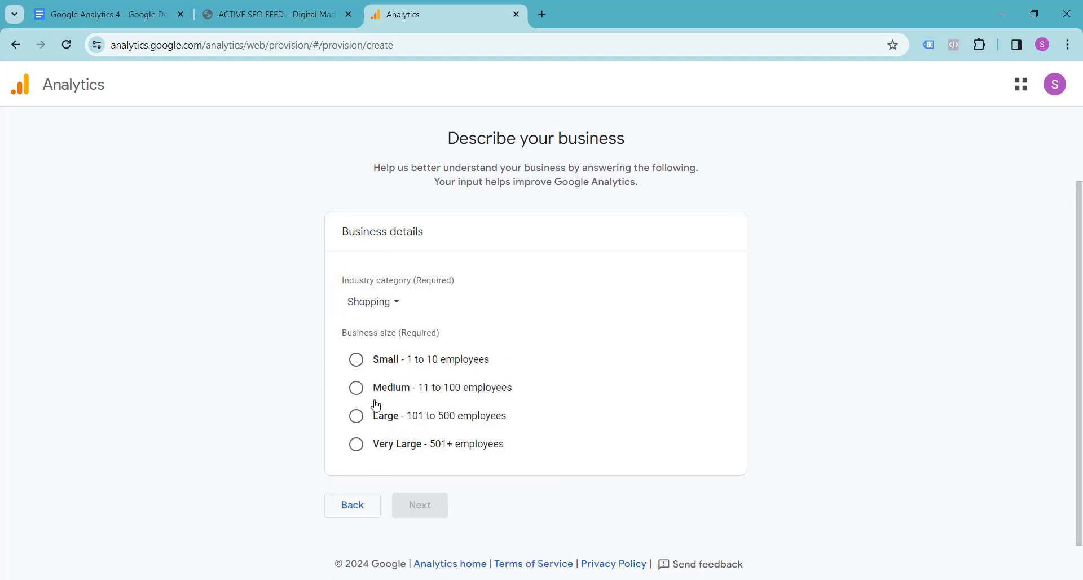
left_click(357, 388)
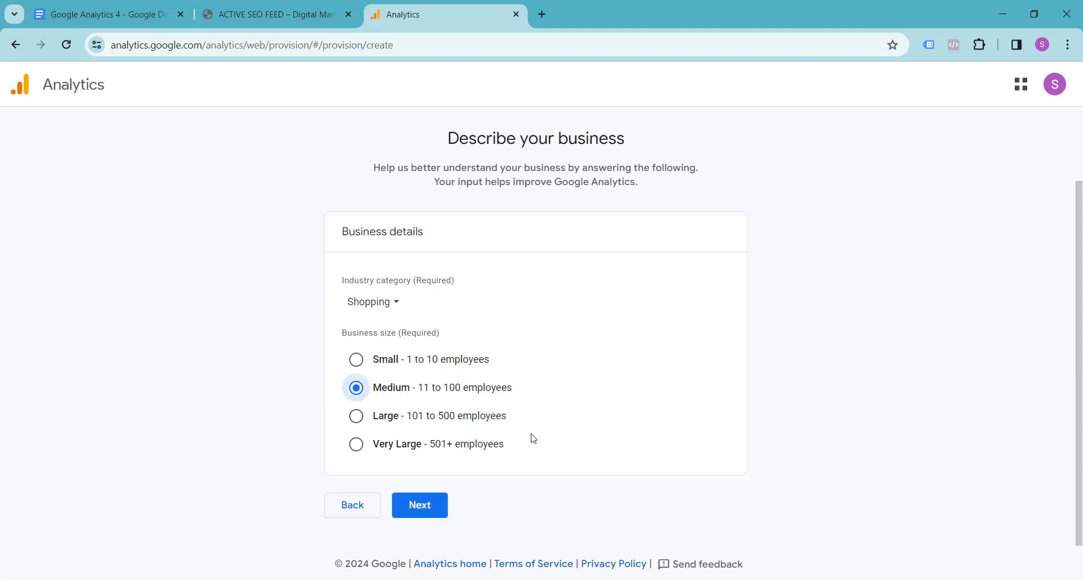
left_click(419, 505)
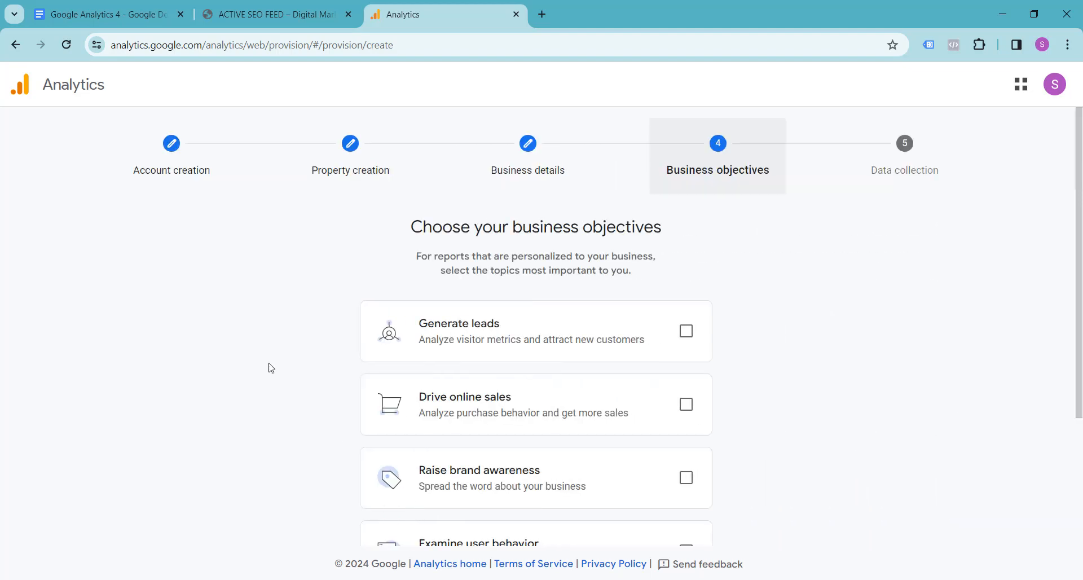
- Try to combine Get baseline reports with the four other business objectives, and deselect it again
scroll(268, 367, "down", 1)
left_click(686, 262)
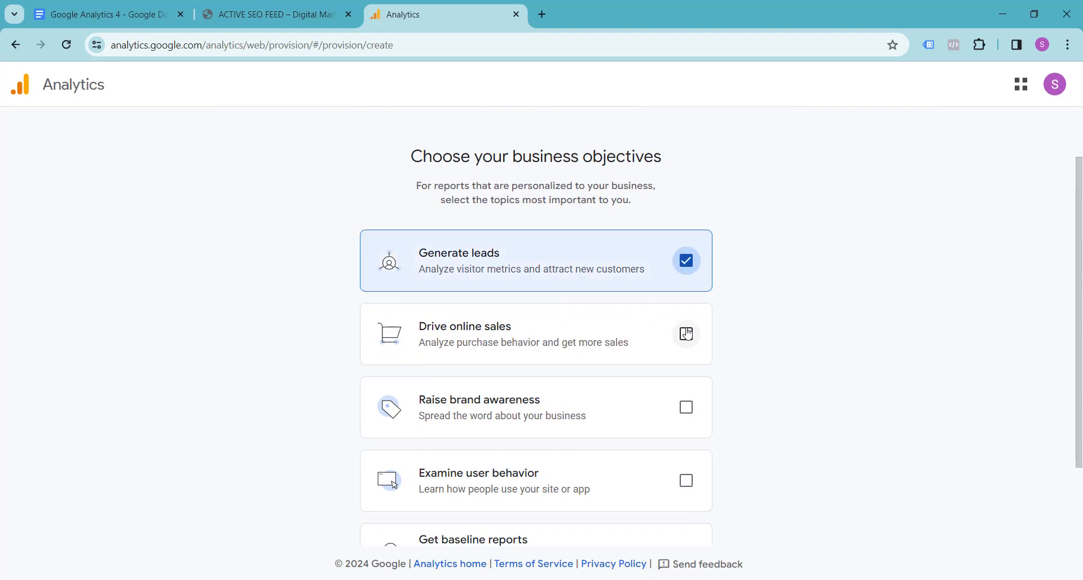
left_click(687, 335)
left_click(686, 409)
left_click(688, 485)
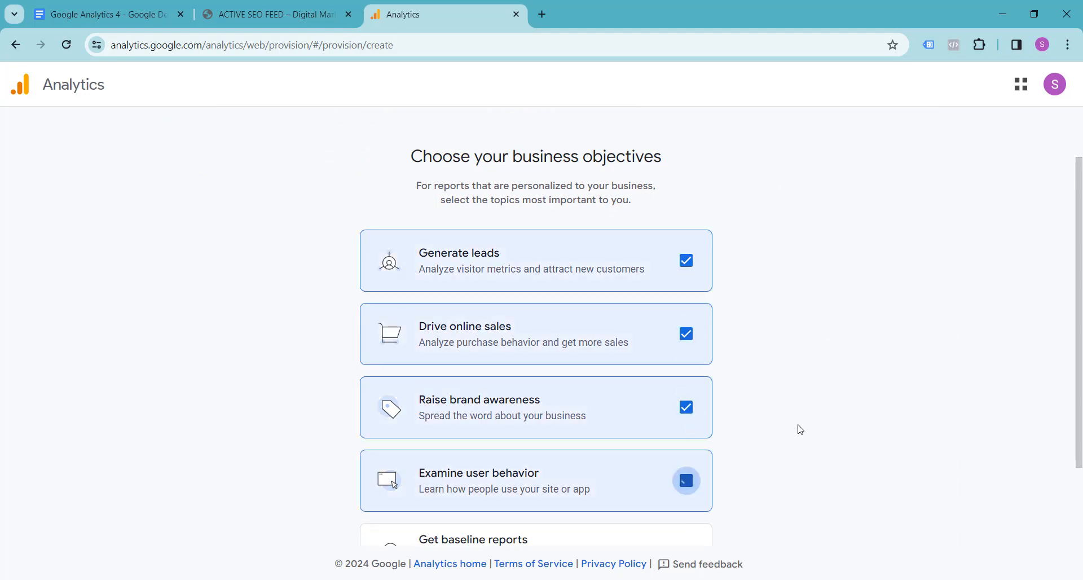
scroll(733, 451, "down", 2)
left_click(687, 445)
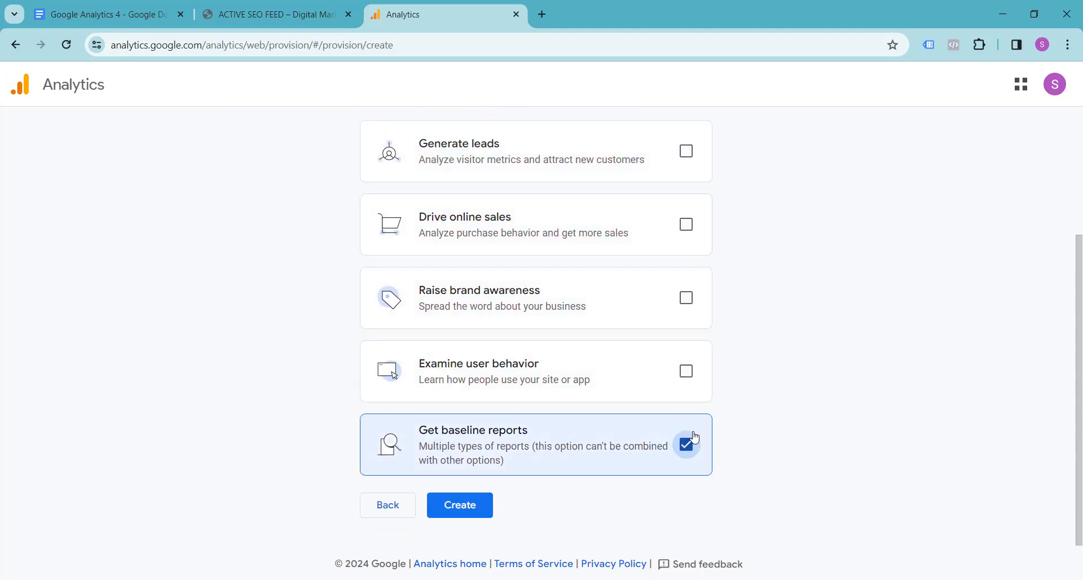
left_click(686, 449)
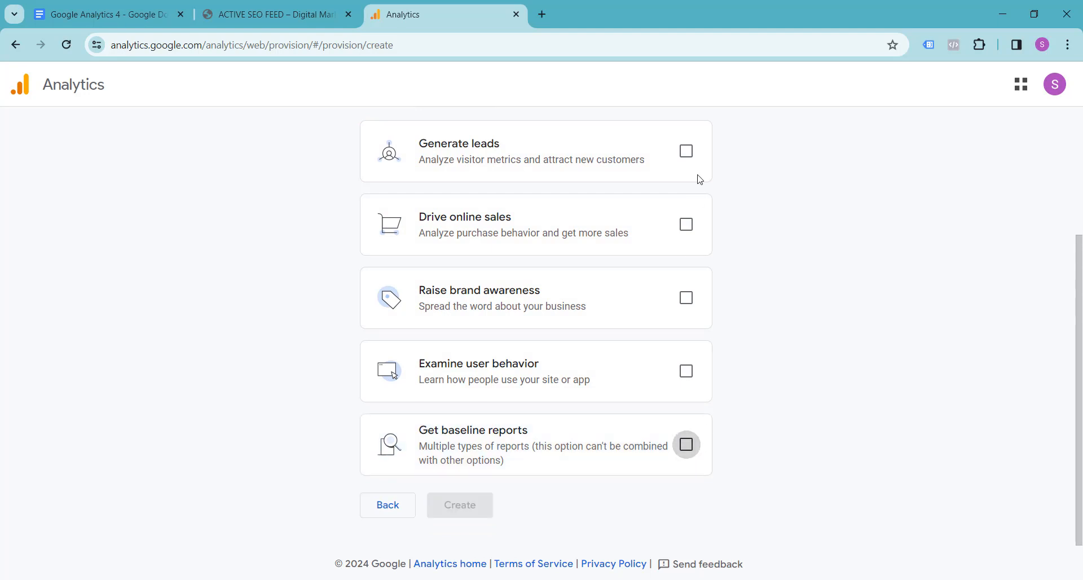
- Select the objectives Generate leads, Drive online sales, Raise brand awareness and Examine user behavior, and submit the account for creation
left_click(687, 151)
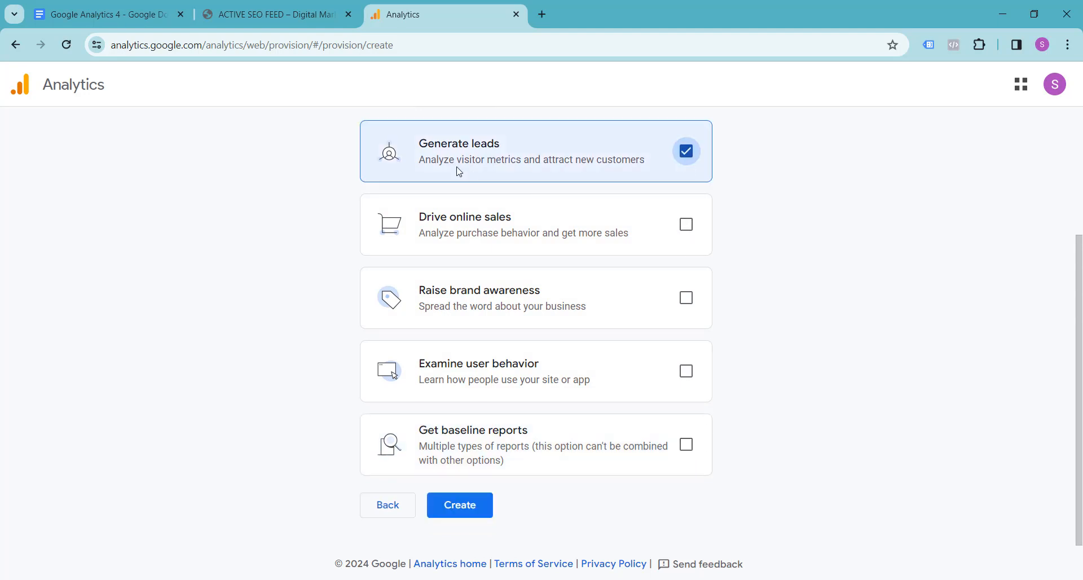
left_click(685, 233)
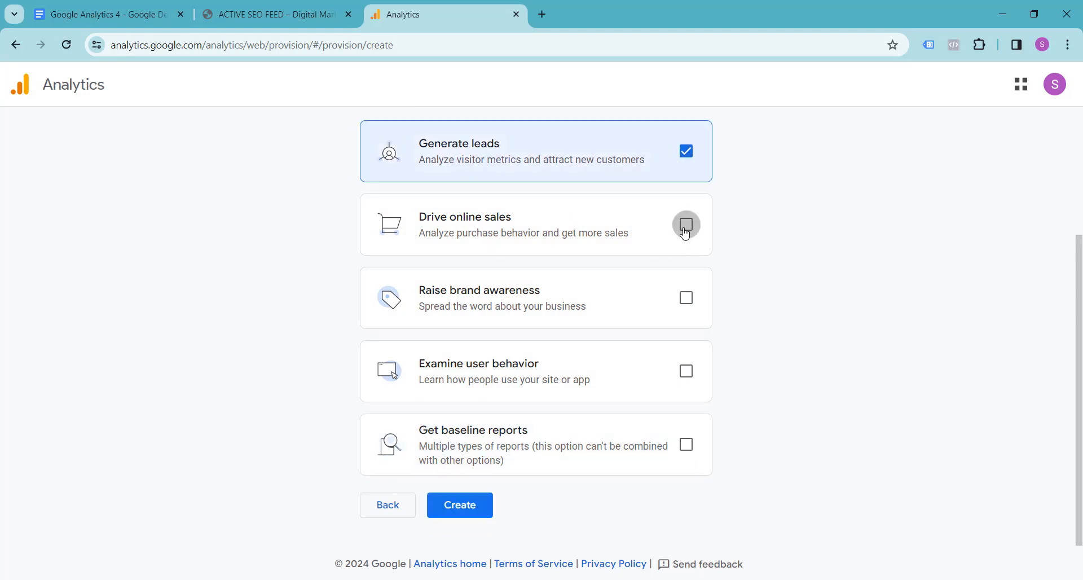
left_click(686, 298)
left_click(686, 374)
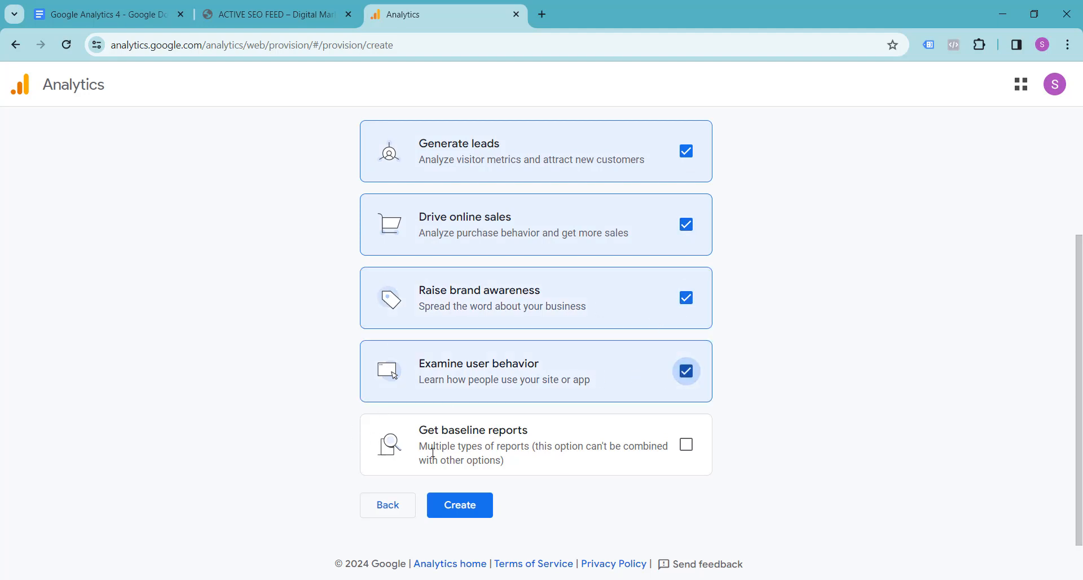
left_click(455, 508)
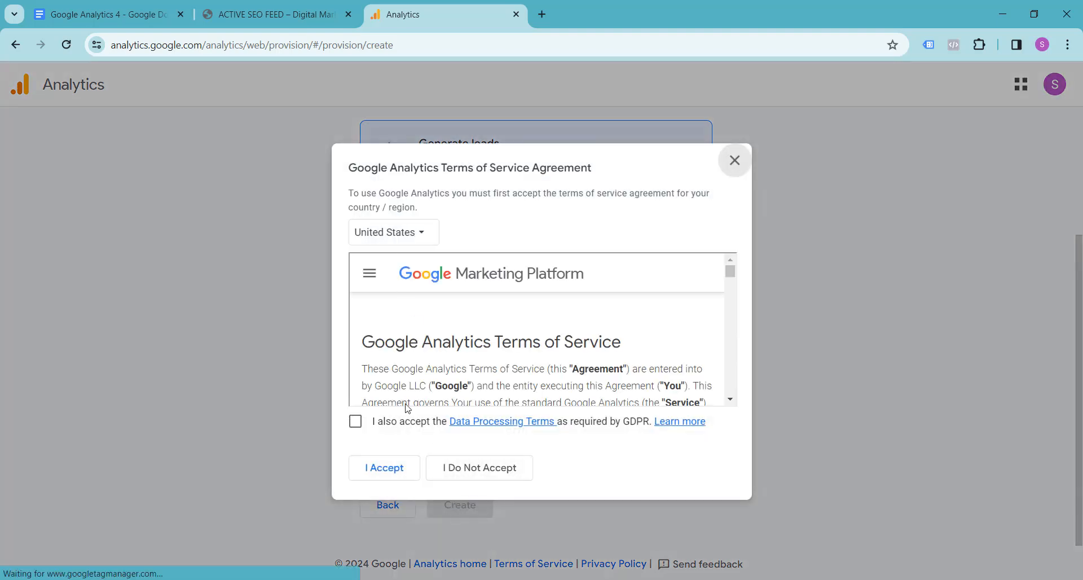
- Accept the Google Analytics Terms of Service for the United States together with the GDPR Data Processing Terms
left_click(355, 422)
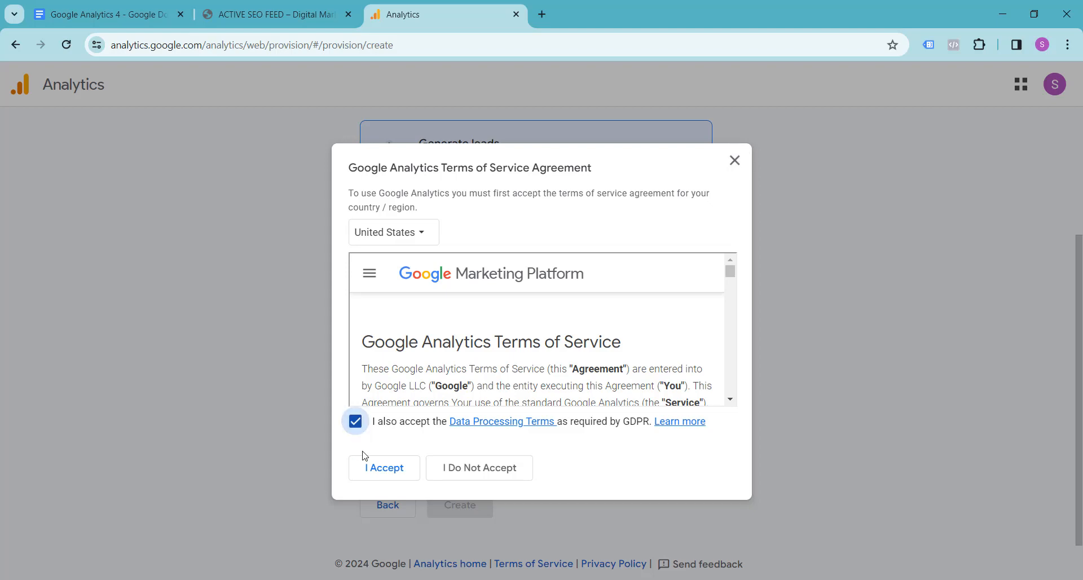
left_click(370, 472)
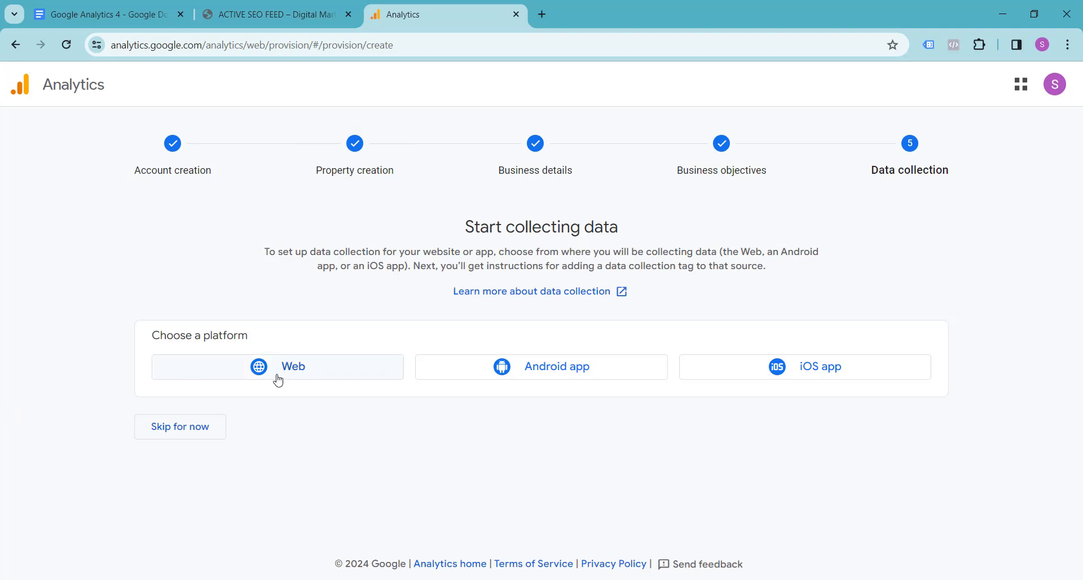
- Look over the activeseofeed.xyz shop's home page and return to the Analytics data collection setup
left_click(247, 4)
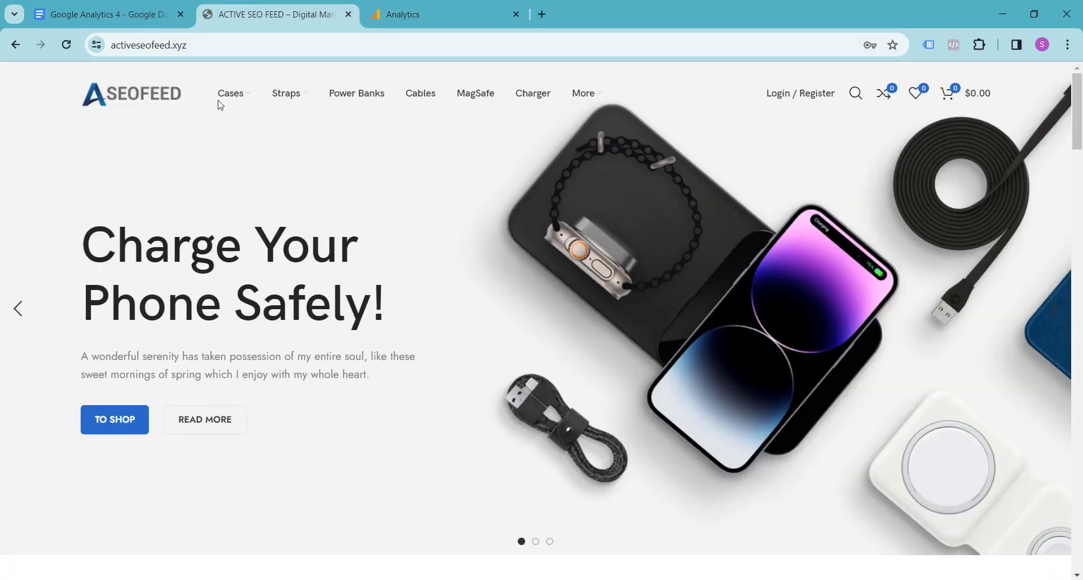
scroll(155, 237, "down", 10)
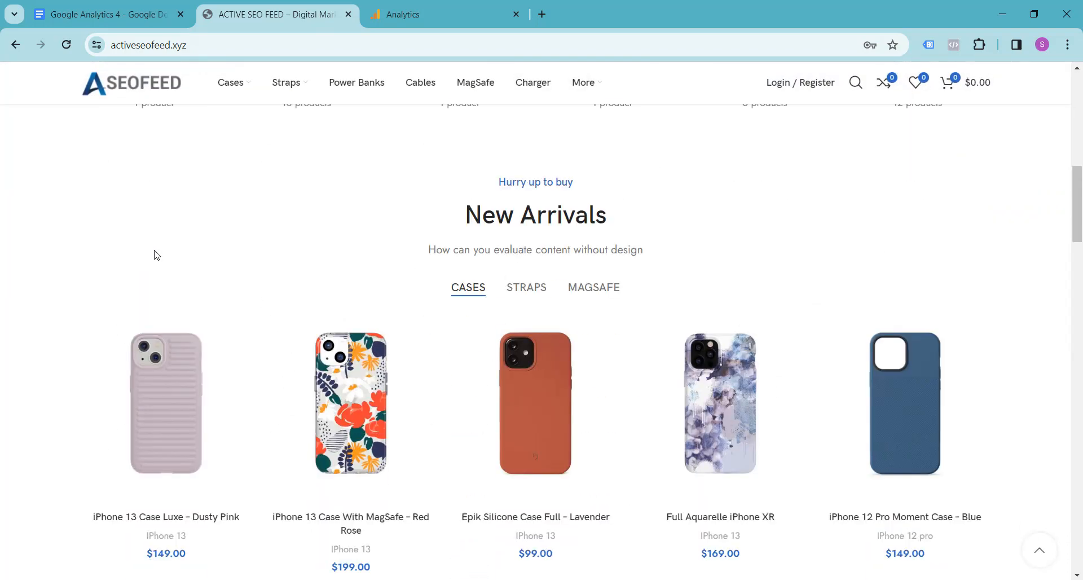
scroll(161, 282, "up", 10)
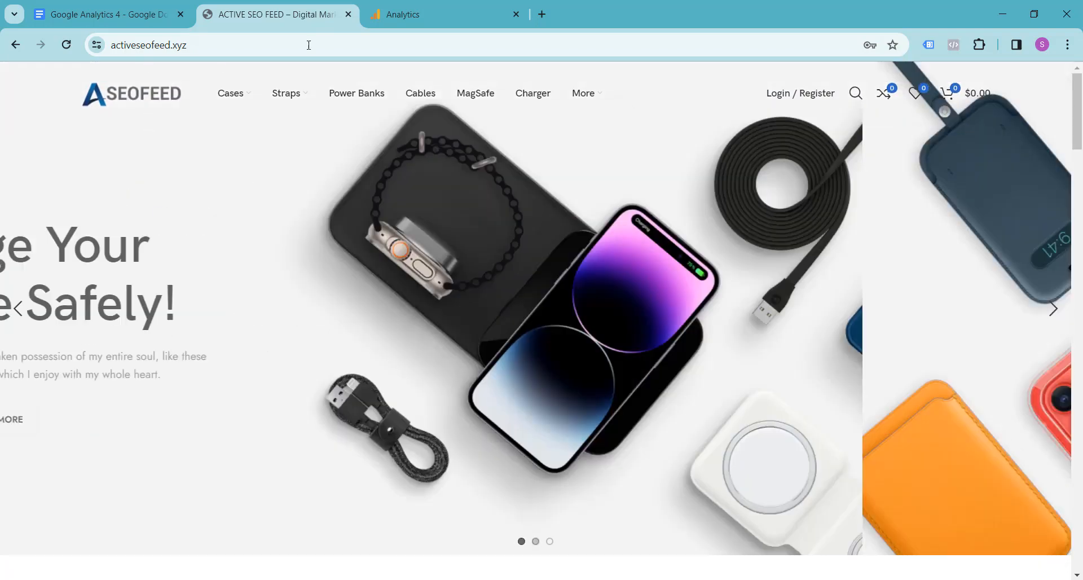
left_click(404, 22)
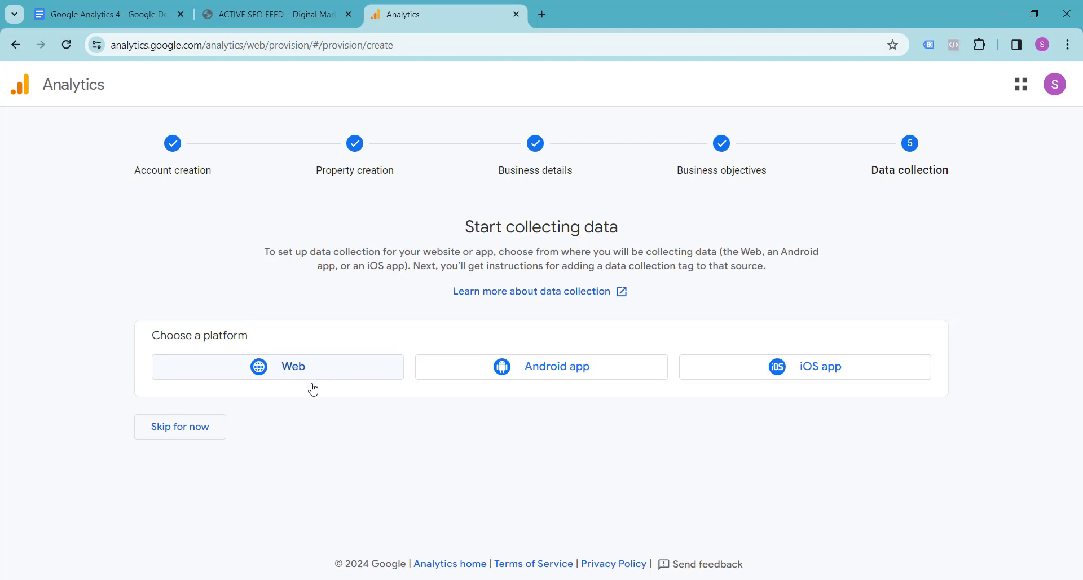
- Skip the platform choice to reach the Analytics home, and save the email communications with every option unchecked
left_click(192, 430)
scroll(370, 393, "down", 2)
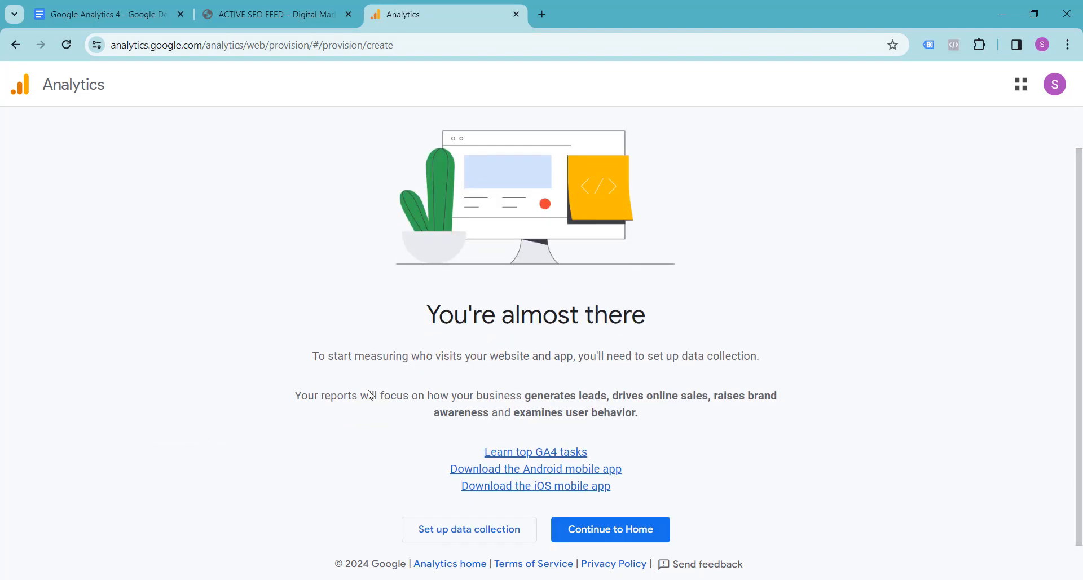
left_click(632, 532)
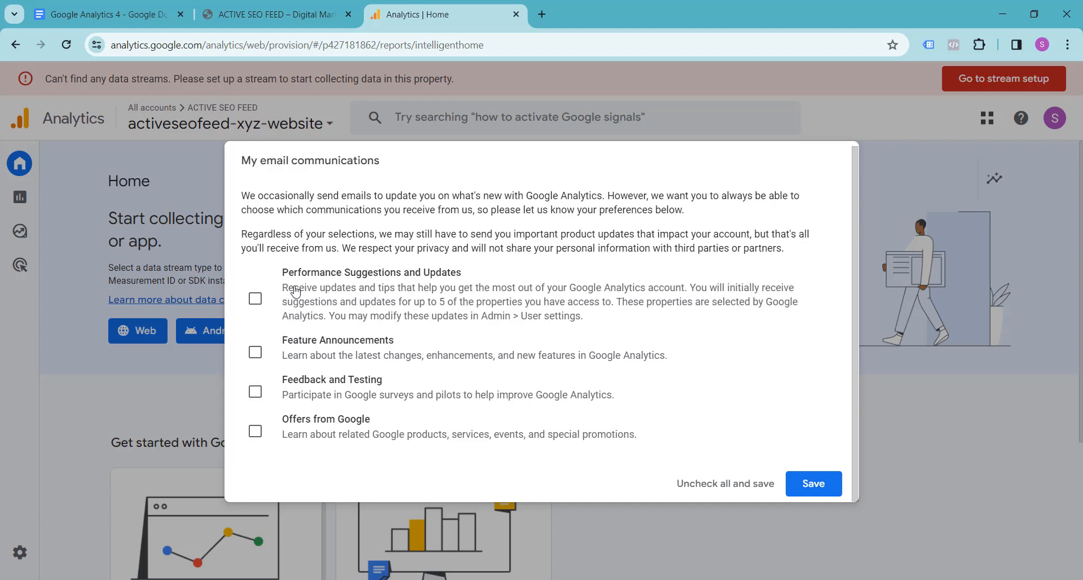
left_click(699, 485)
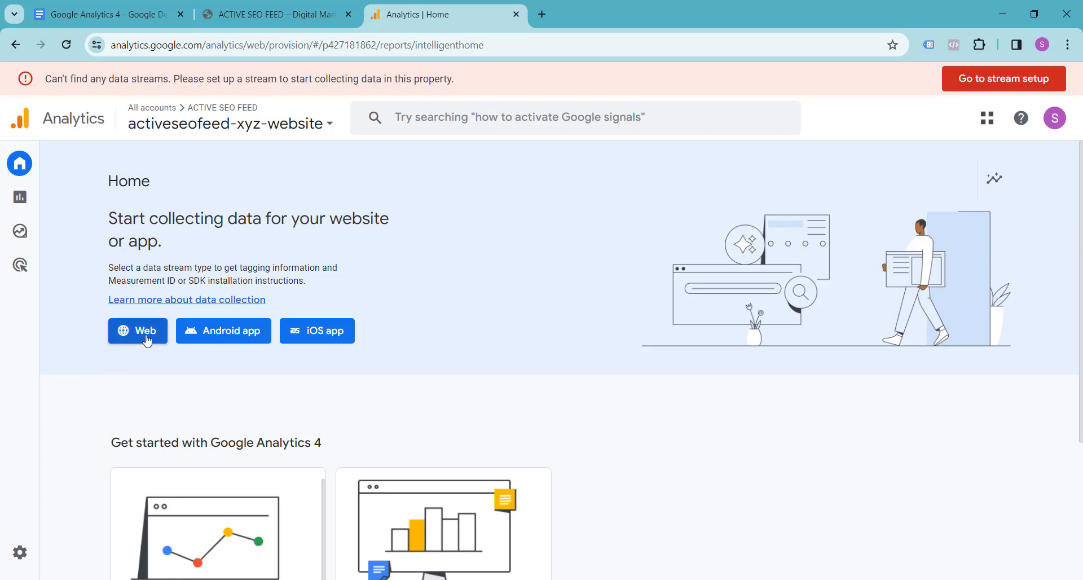
- Start setting up a web data stream for the activeseofeed-xyz-website property
scroll(143, 339, "down", 3)
scroll(136, 337, "up", 3)
left_click(135, 336)
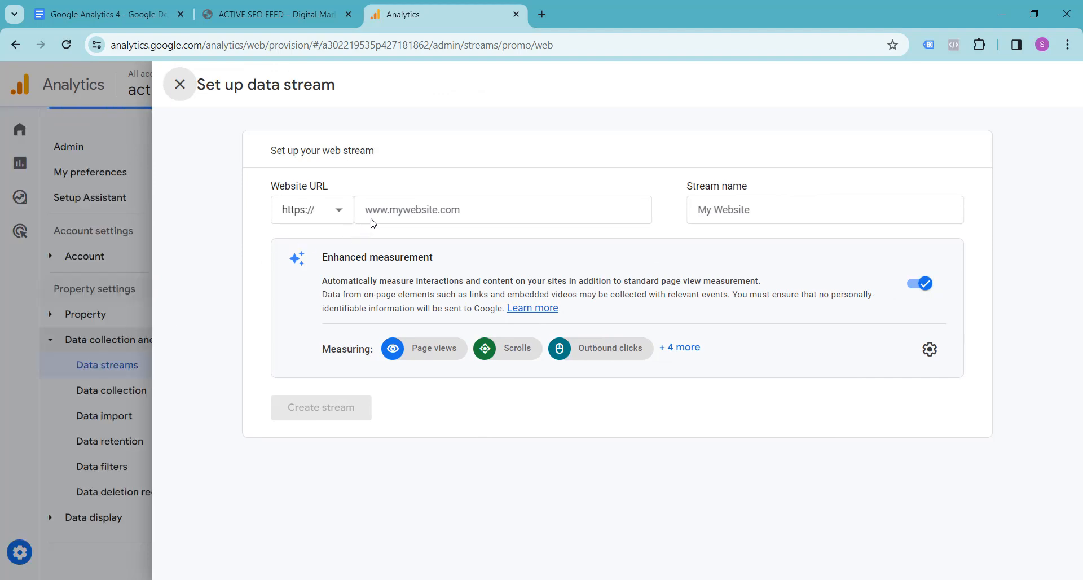
- Copy the shop's address from its browser tab into the web stream's Website URL
left_click(378, 212)
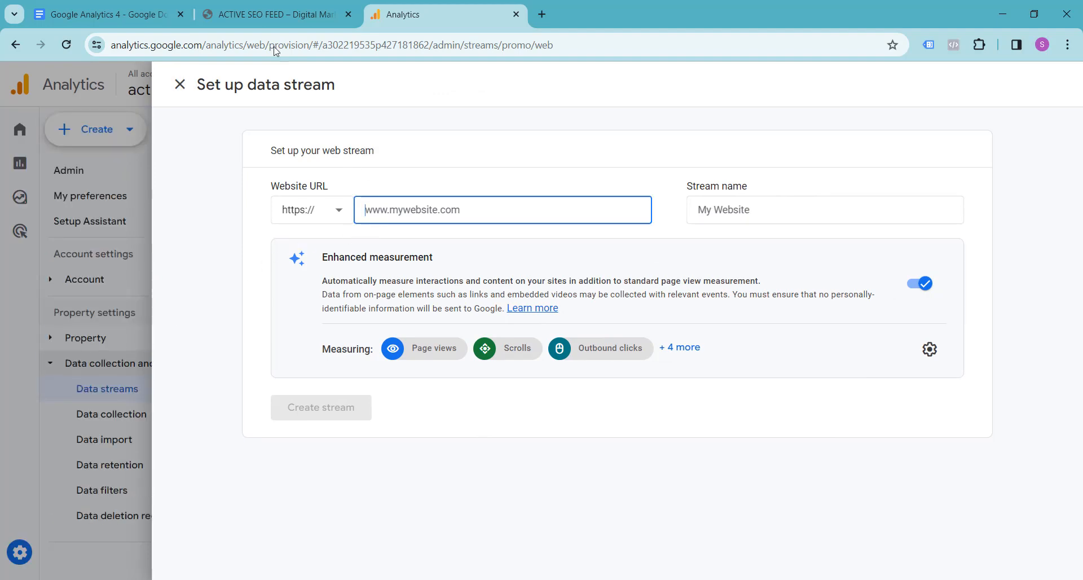
left_click(270, 14)
left_click(227, 38)
key("ctrl+c")
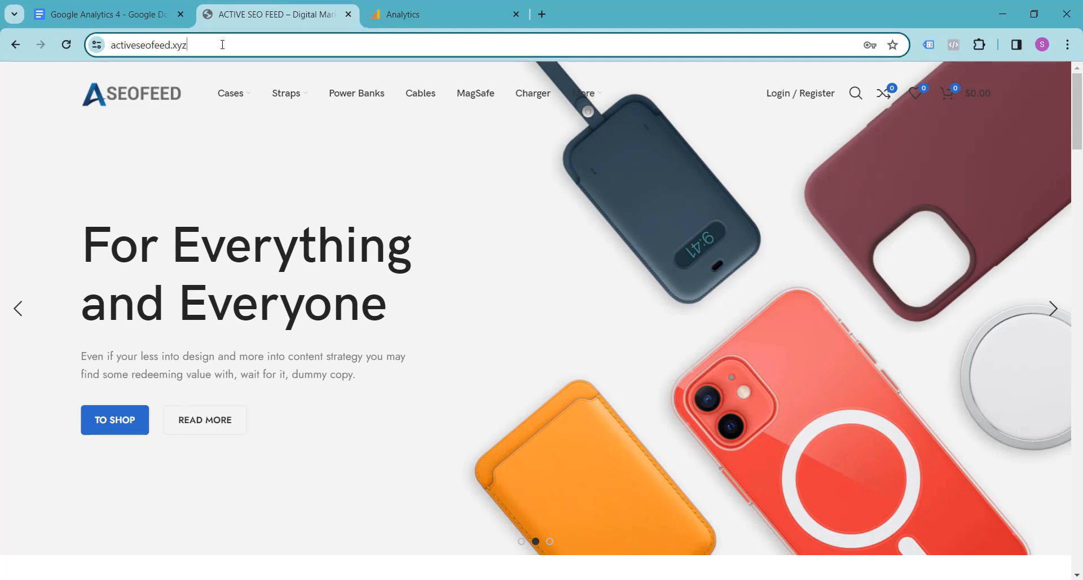
left_click(417, 14)
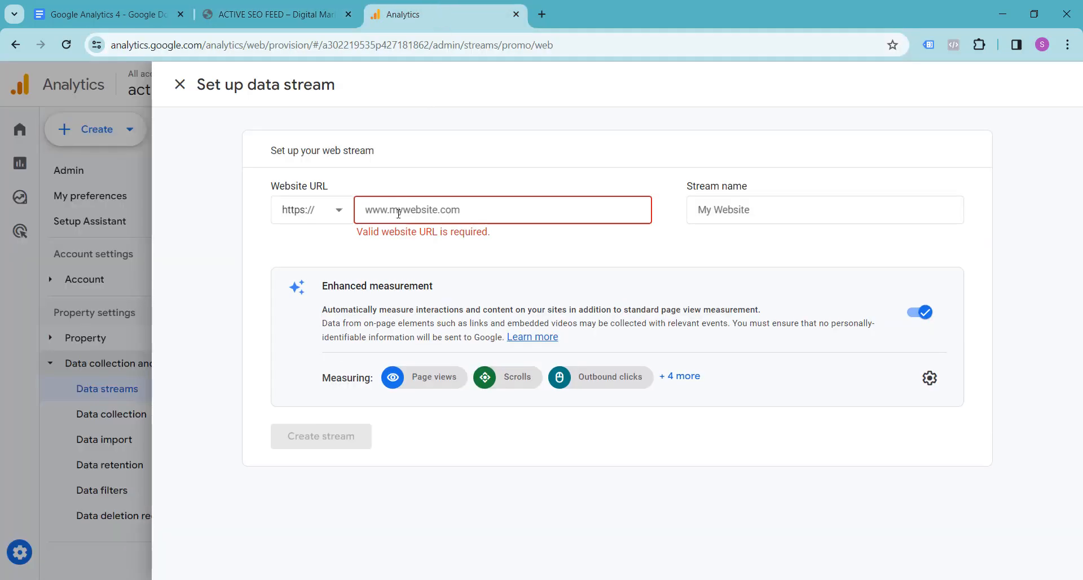
key("ctrl+v")
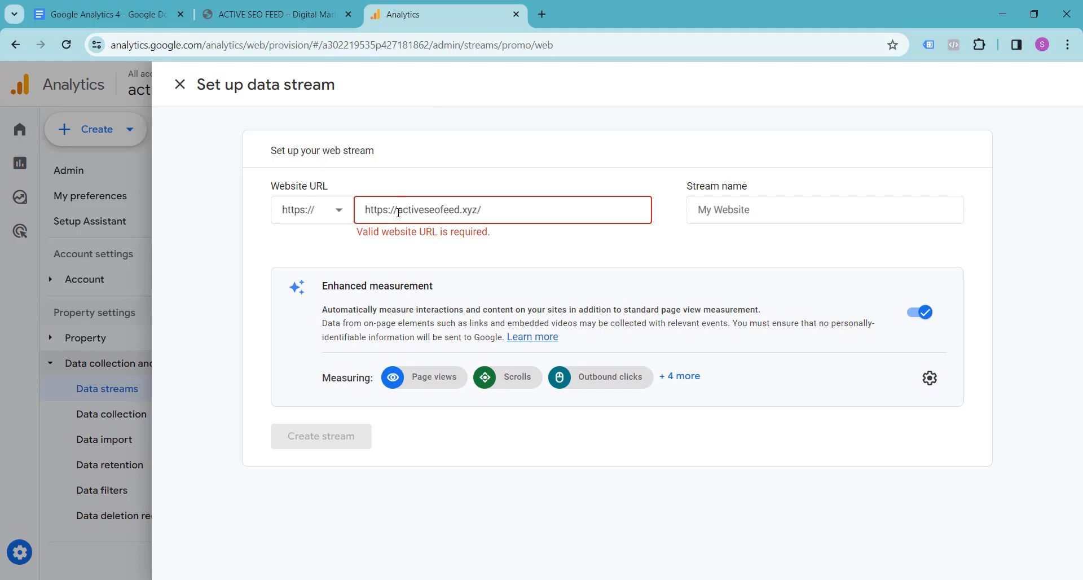
key("BackSpace")
key("BackSpace")
key("BackSpace")
key("BackSpace")
key("BackSpace")
key("BackSpace")
key("BackSpace")
key("BackSpace")
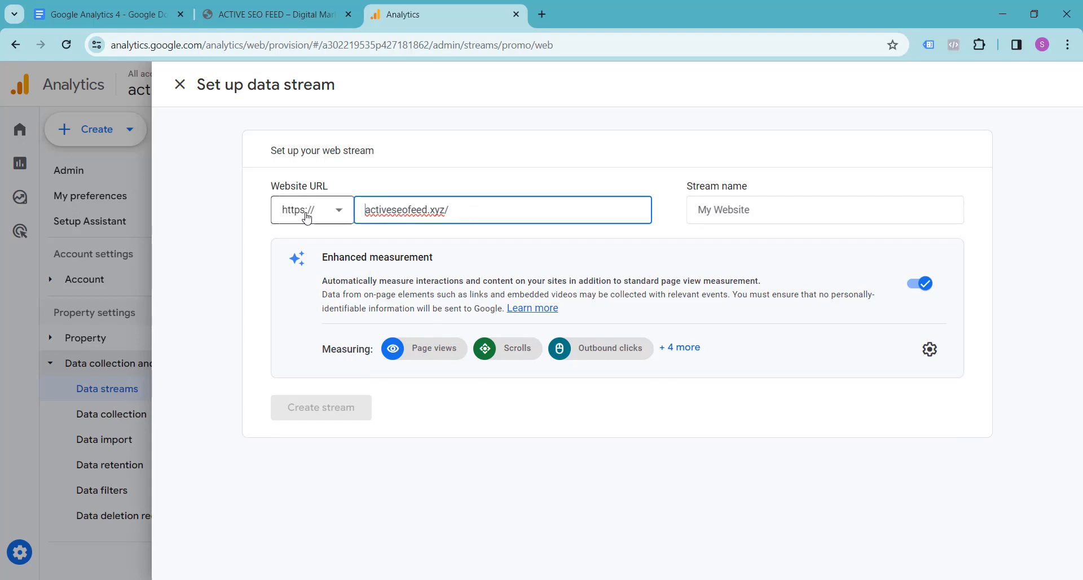
key("BackSpace")
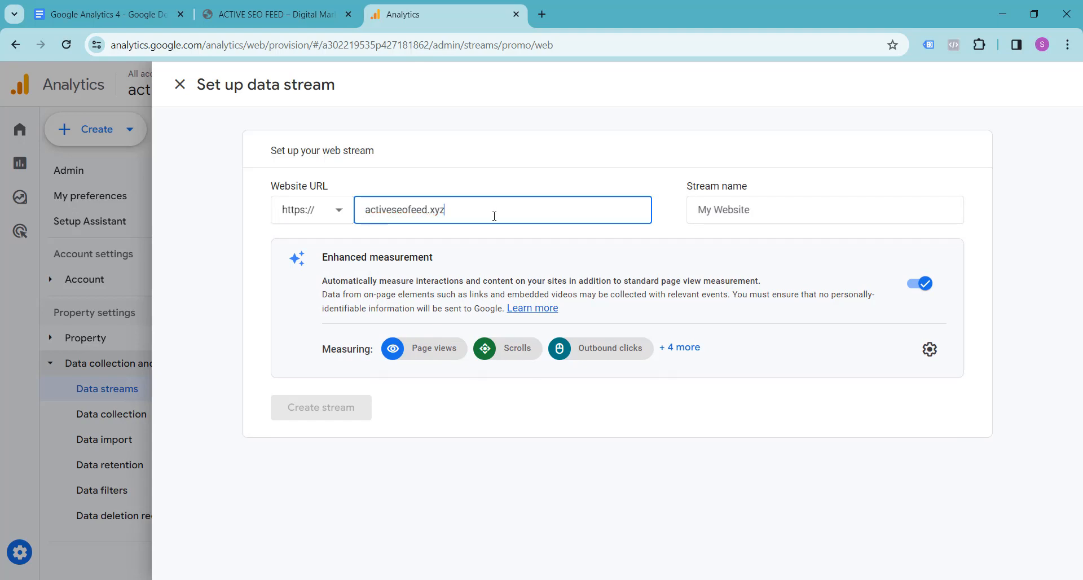
- Name the stream activeseofeed-xyz-web, create it, and close its installation instructions
left_click(723, 210)
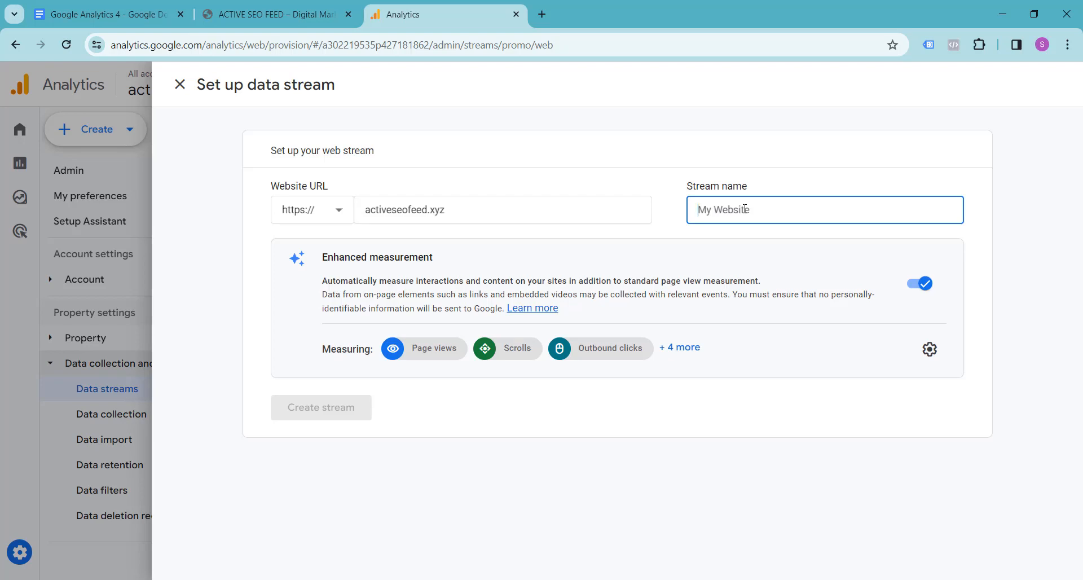
type("activ")
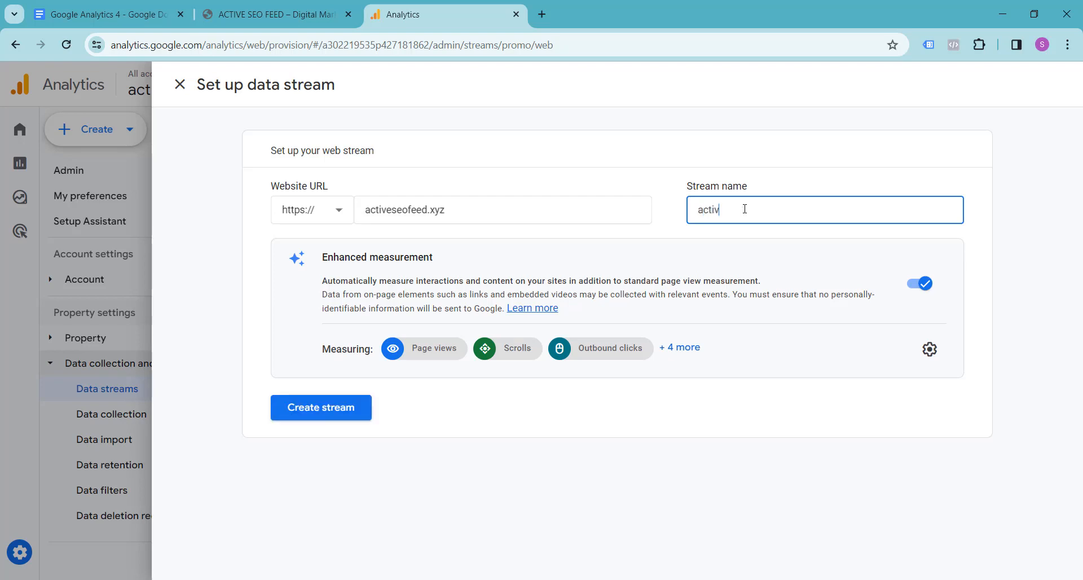
type("eseofeed-xyz-web")
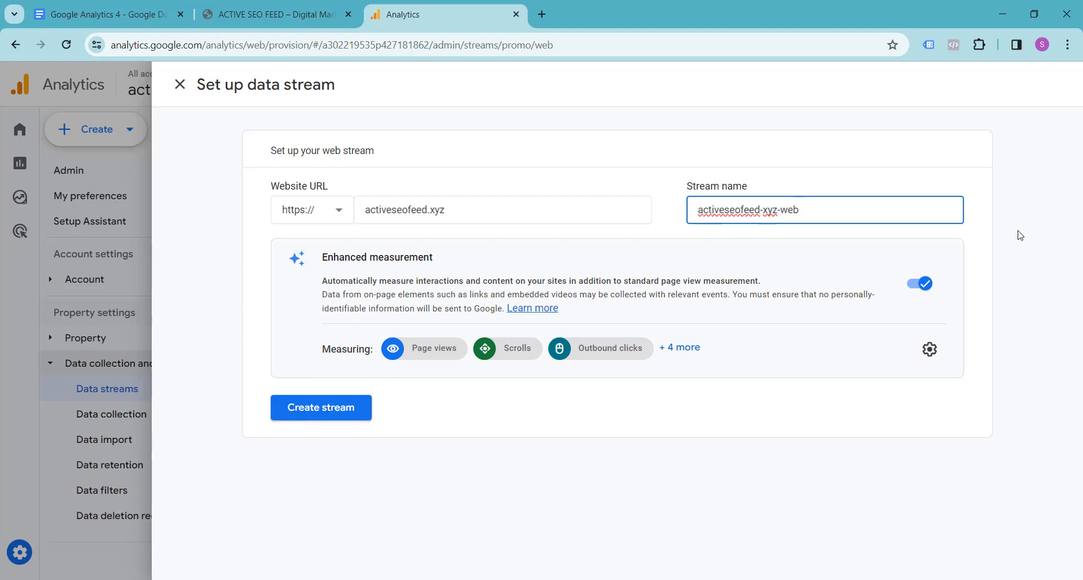
left_click(364, 415)
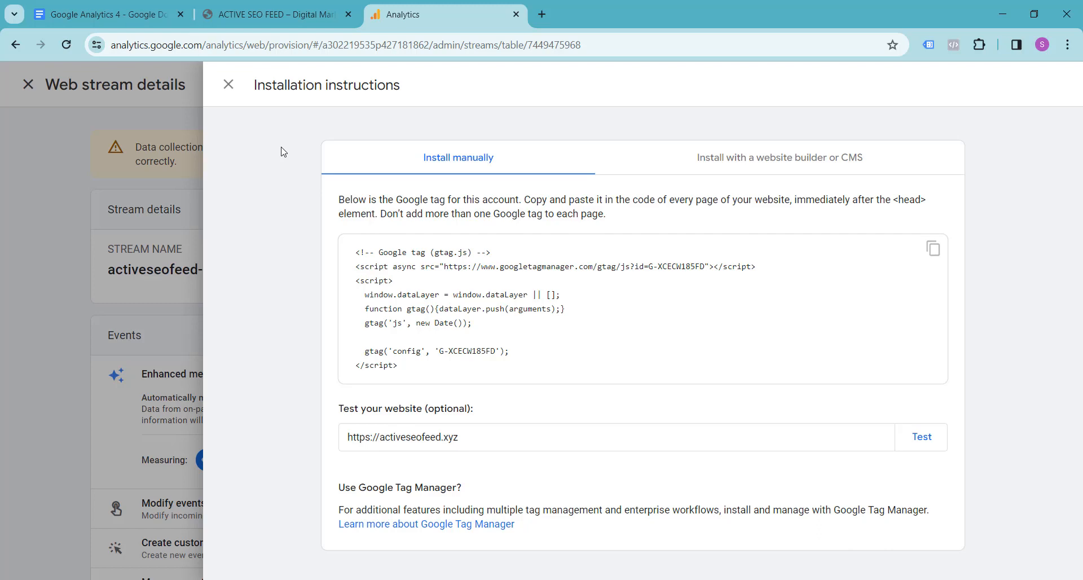
left_click(228, 85)
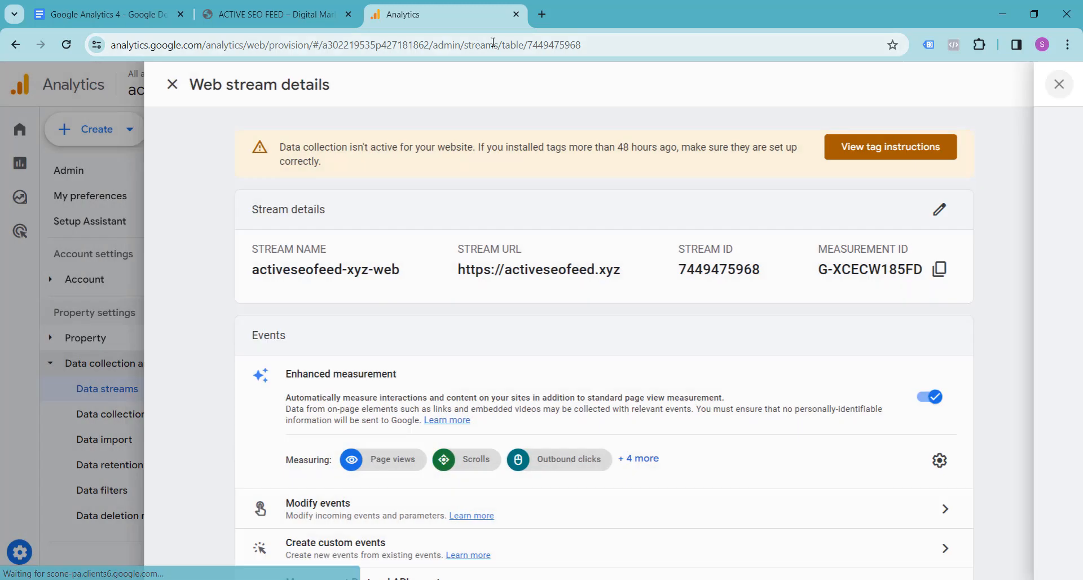
- Open Google Tag Manager at tagmanager.google.com in a new browser tab
left_click(548, 17)
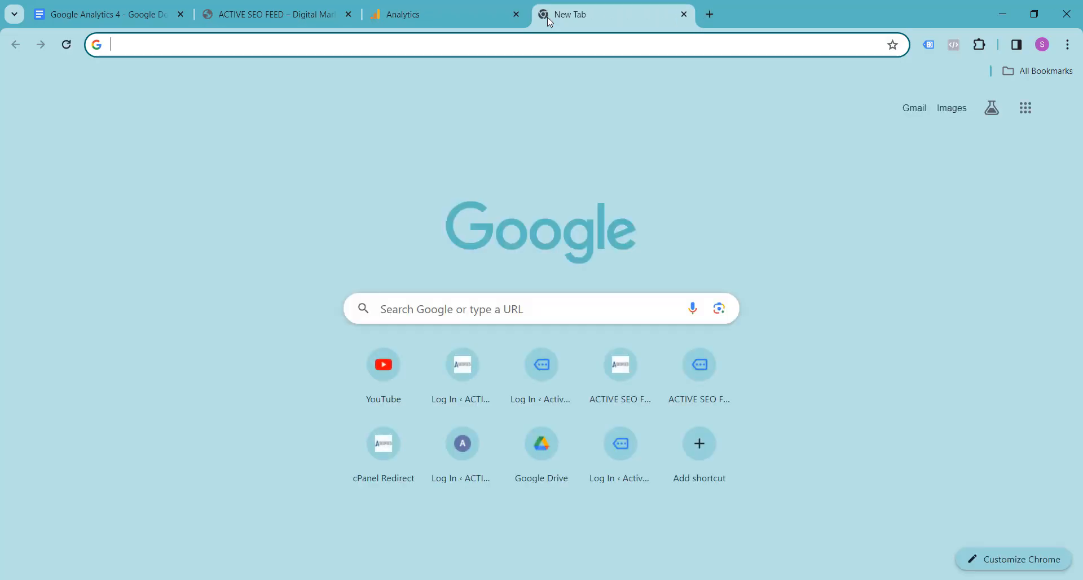
type("go")
key("BackSpace")
key("BackSpace")
key("BackSpace")
type("tag")
key("Right")
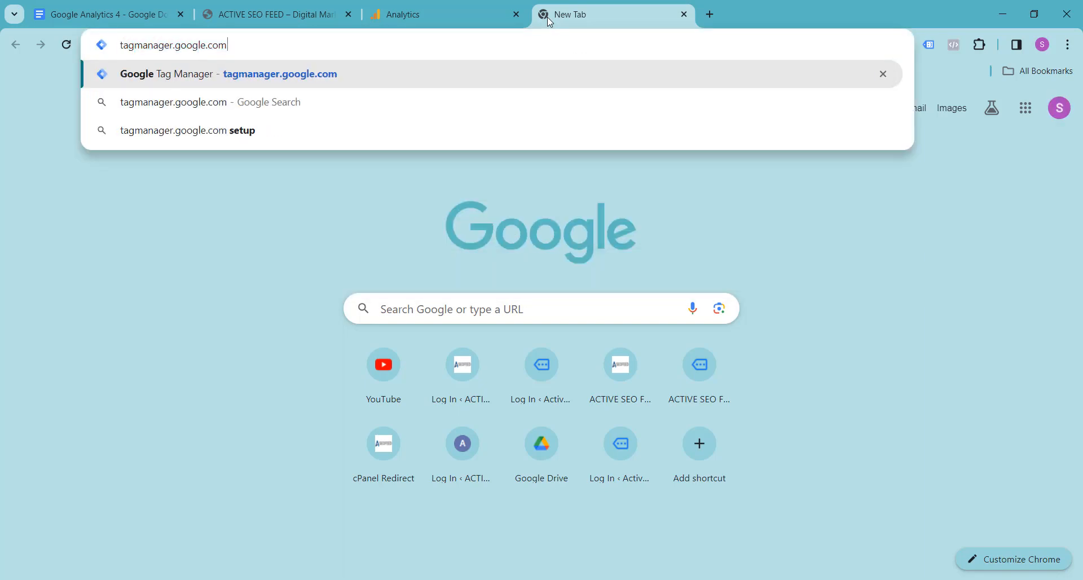
key("Return")
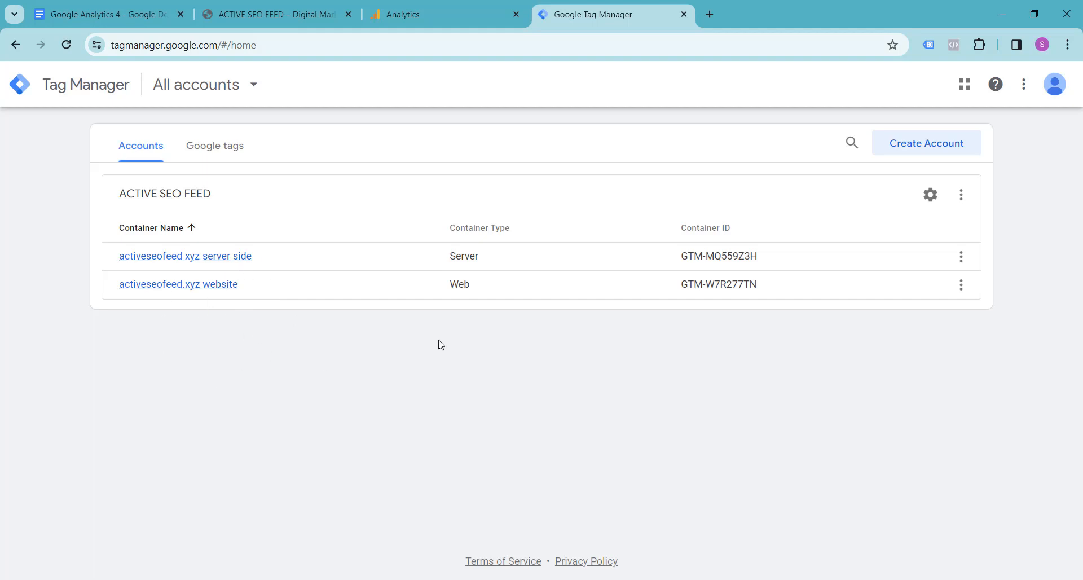
- Start a new container in the ACTIVE SEO FEED account and name it activeseofeed-xyz-web-container
left_click(961, 196)
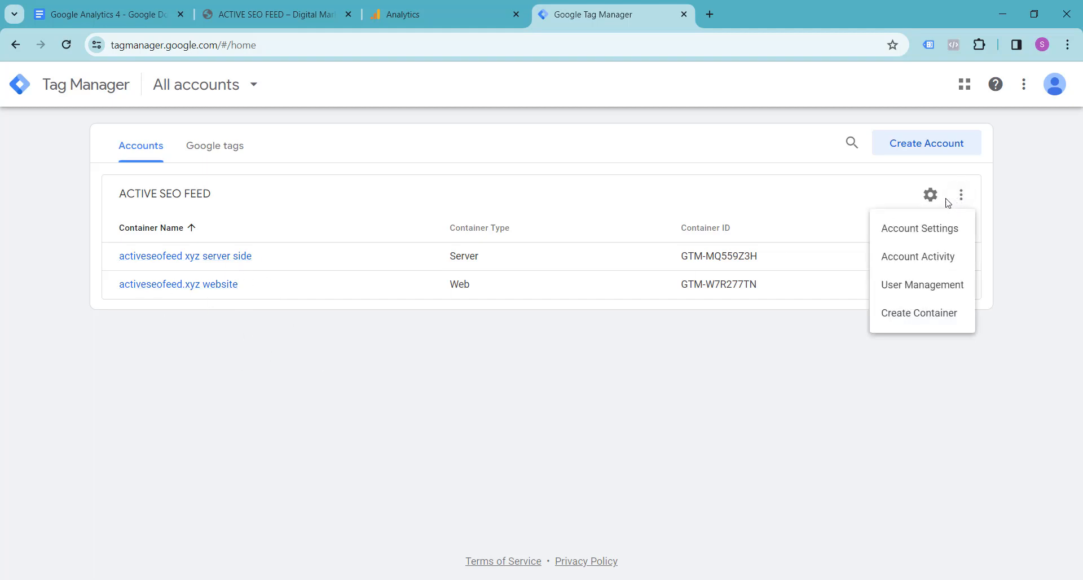
left_click(906, 319)
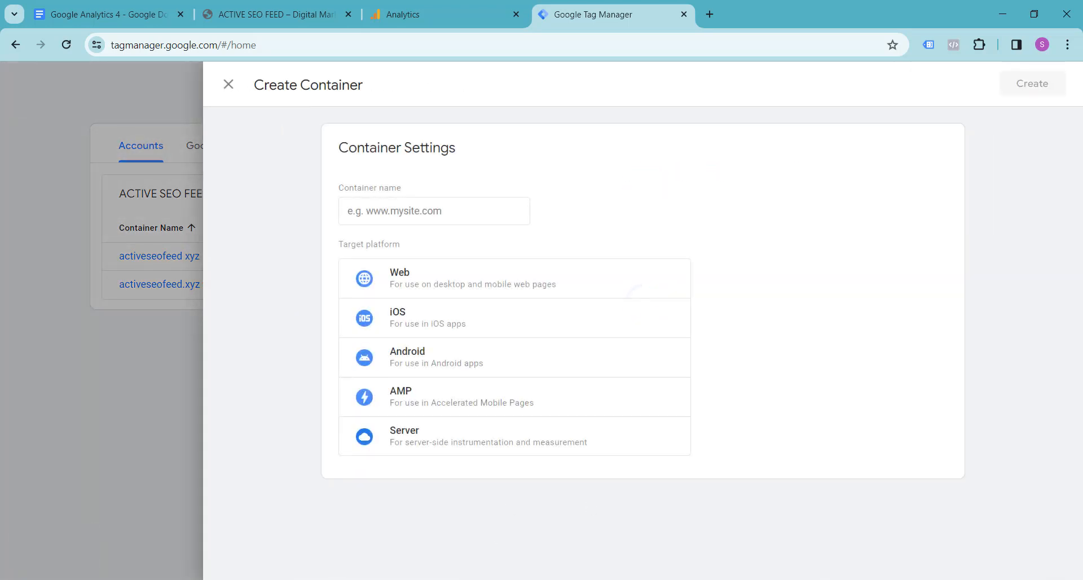
left_click(606, 579)
left_click(1023, 546)
left_click(379, 207)
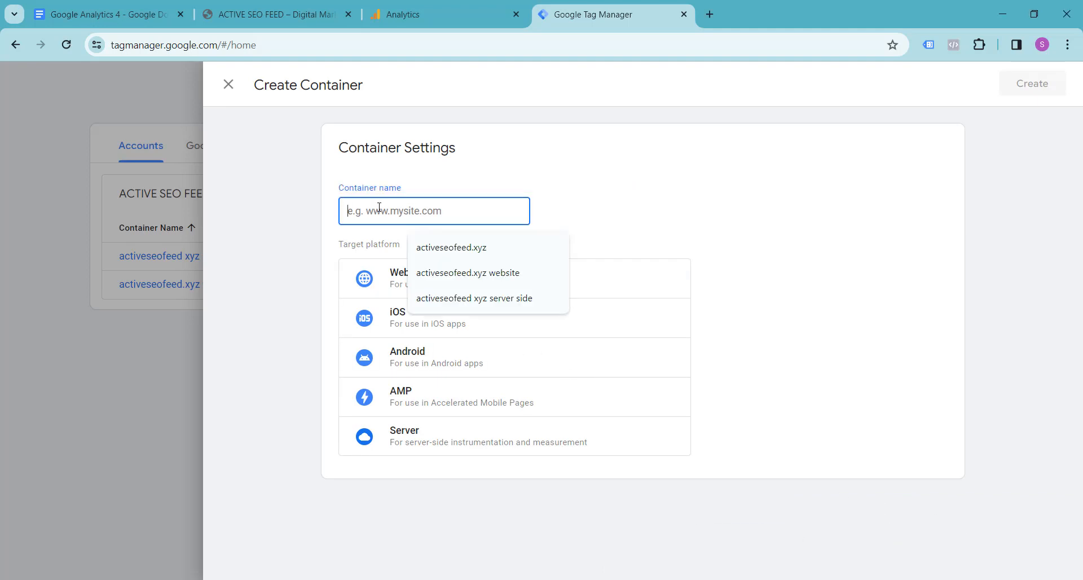
type("act")
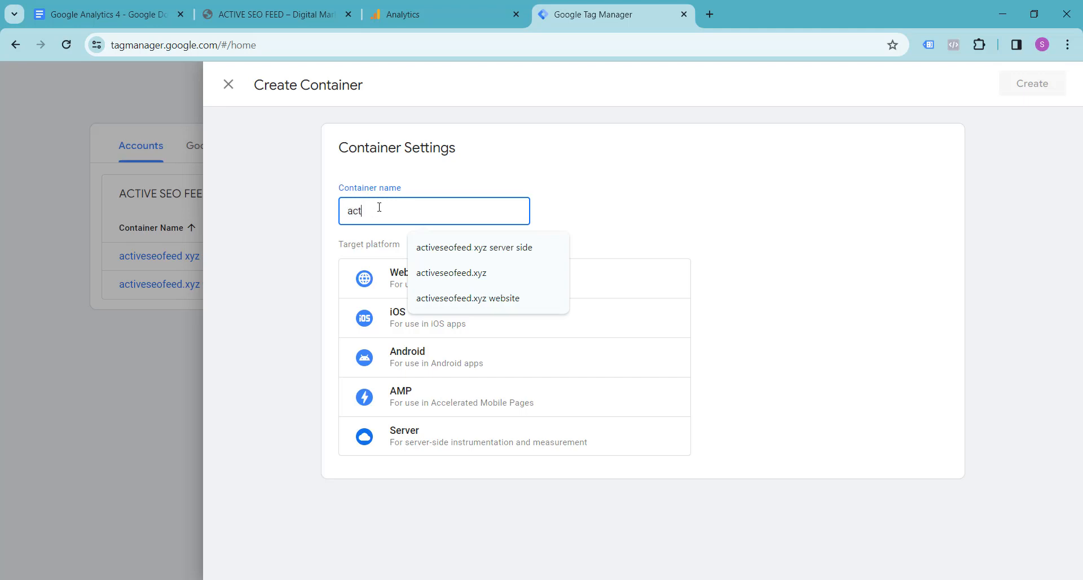
type("iveseofeed-xyz")
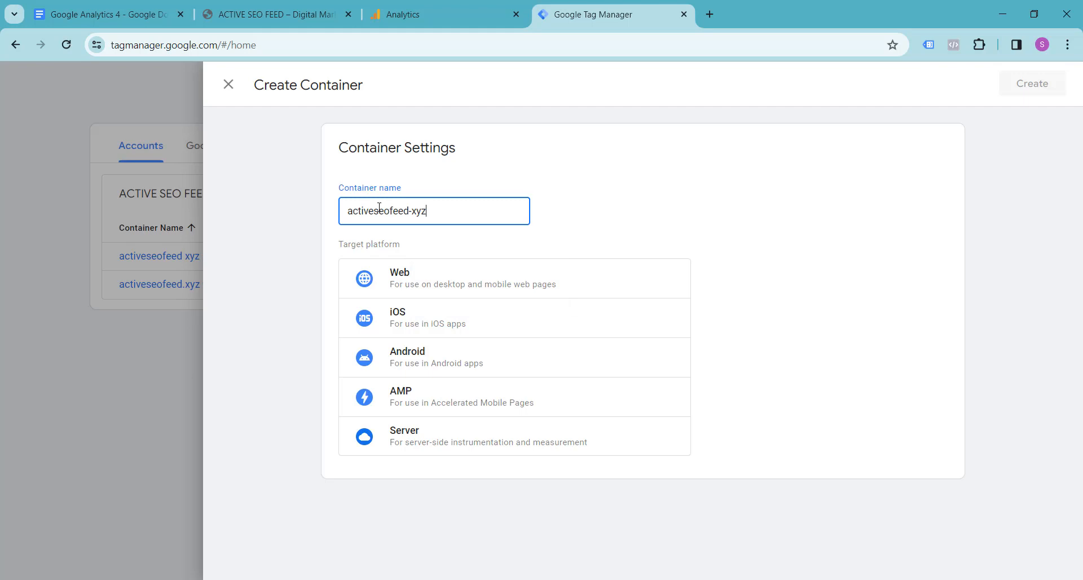
type("-web-container")
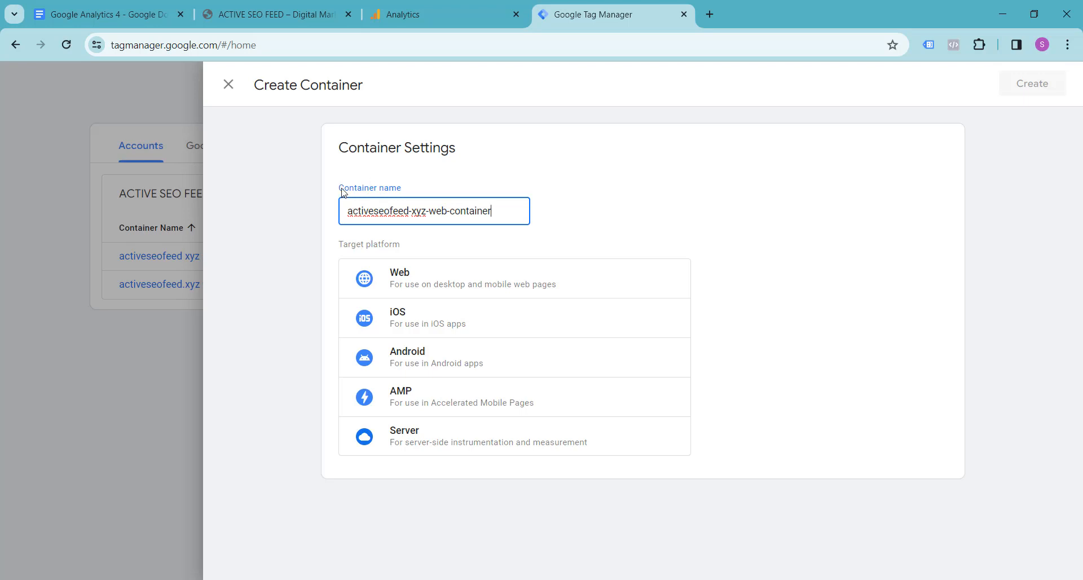
- Choose Web as the container's target platform and create the container
left_click_drag(347, 213, 494, 211)
left_click(626, 213)
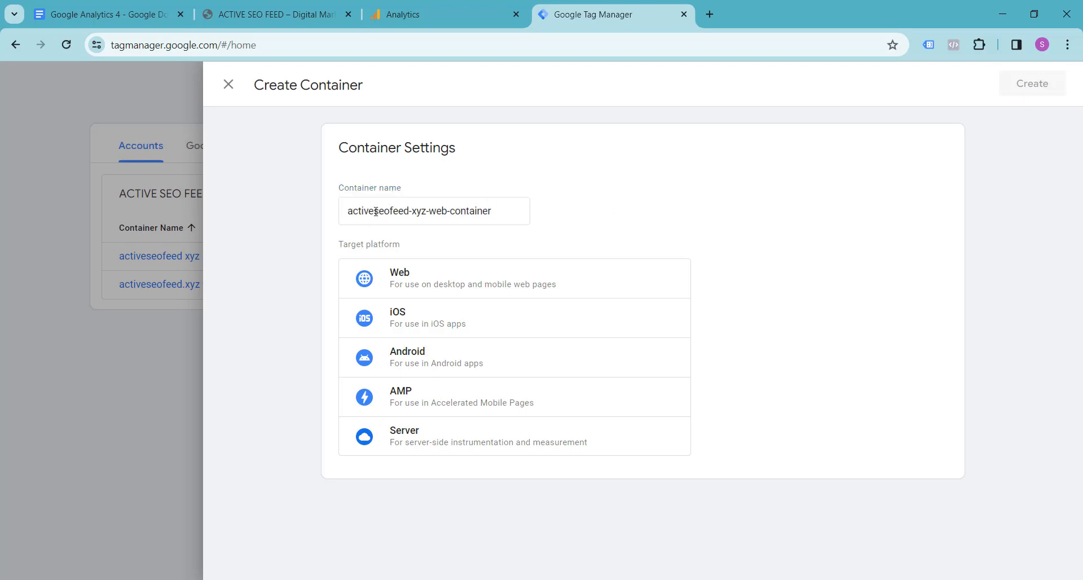
left_click(414, 283)
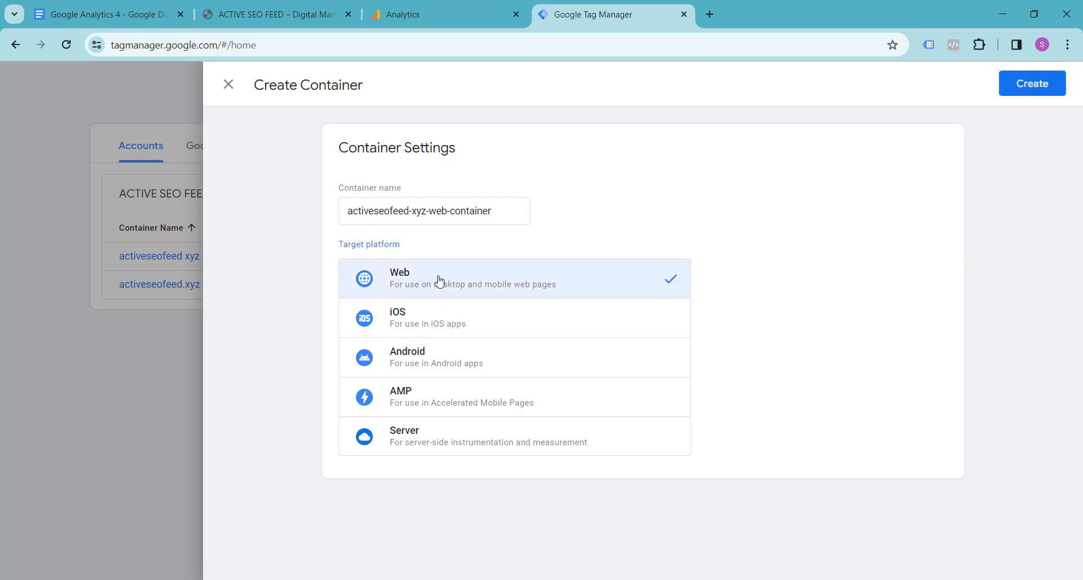
left_click(1027, 90)
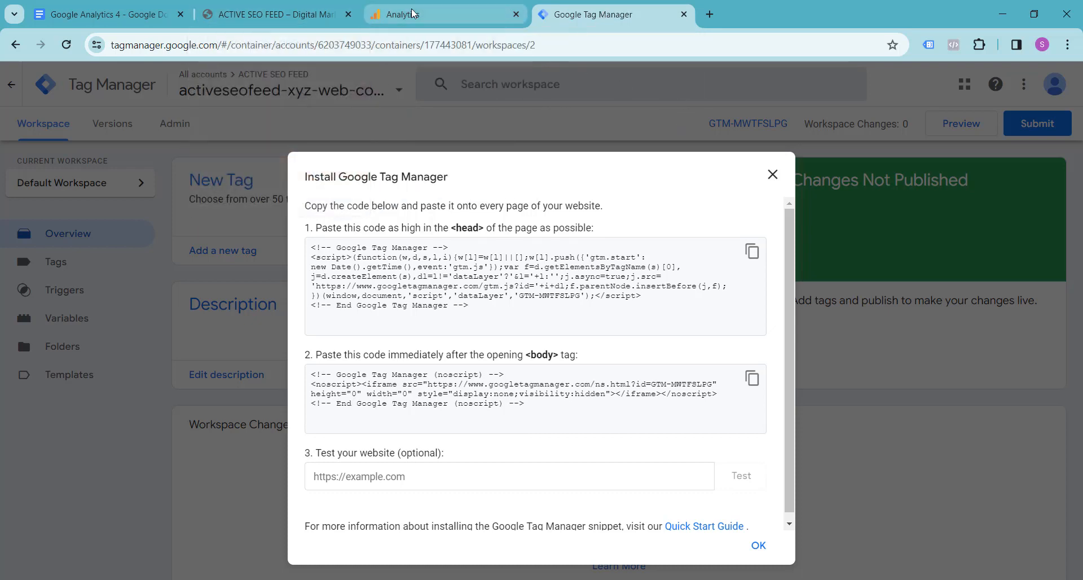
- Move the Google Tag Manager browser tab ahead of the Analytics tab
mouse_move(436, 11)
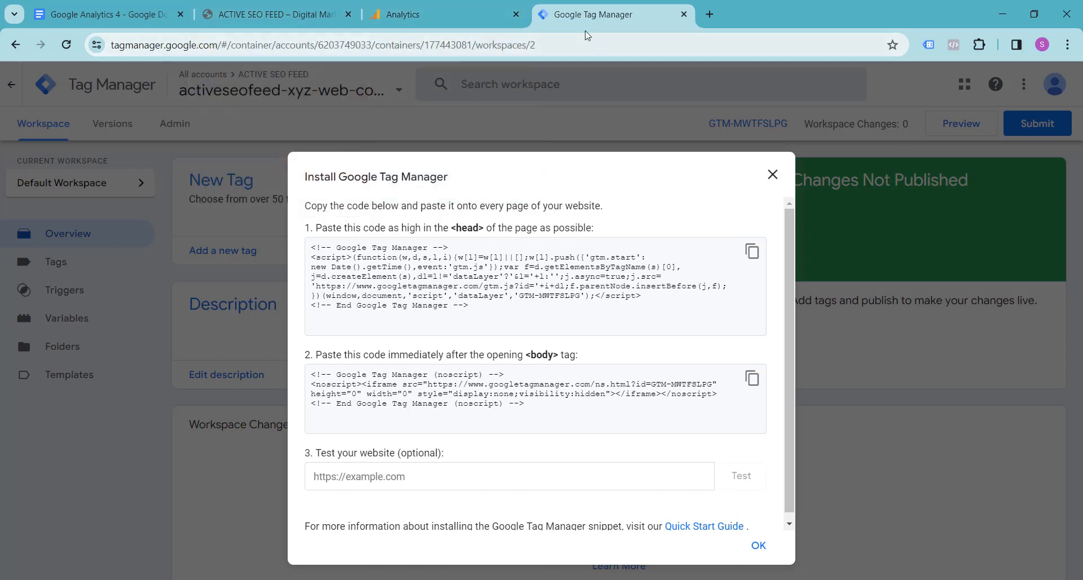
left_click_drag(606, 17, 425, 15)
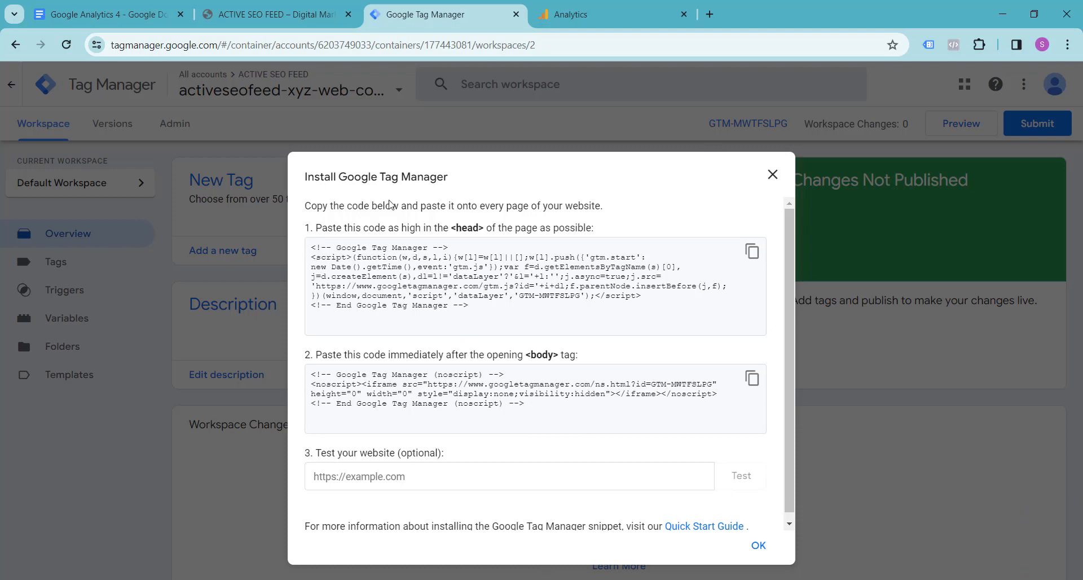
- Open the WordPress admin login page at activeseofeed.xyz/wp-admin in the website's browser tab
left_click(264, 11)
left_click(242, 48)
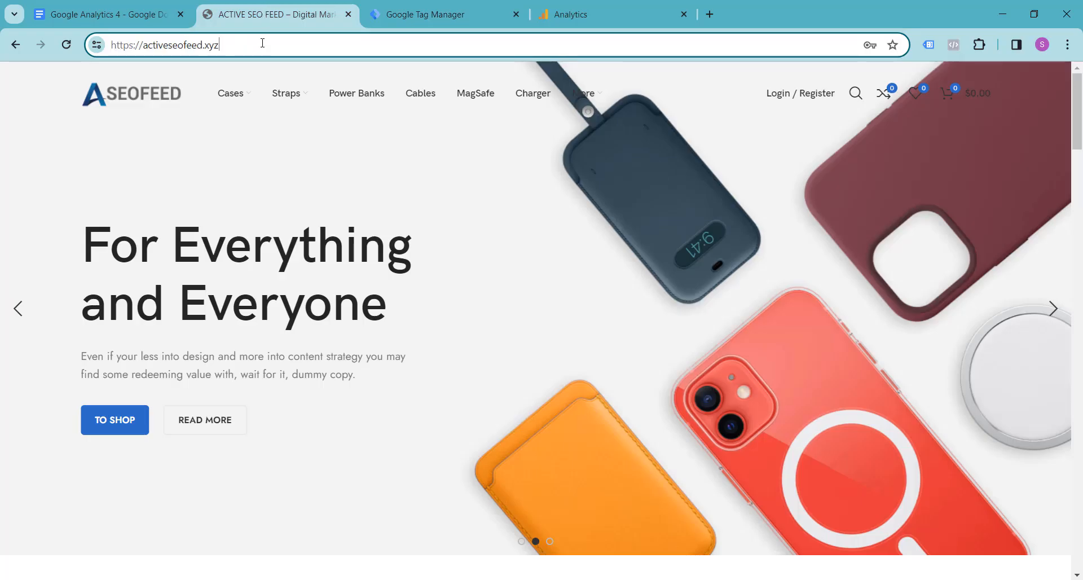
type("/ad")
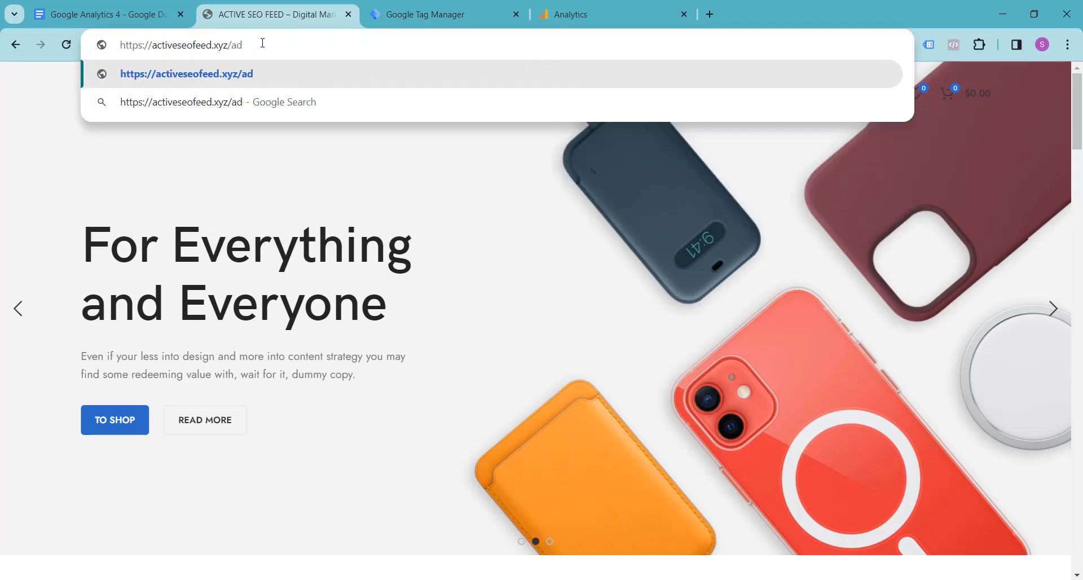
type("min")
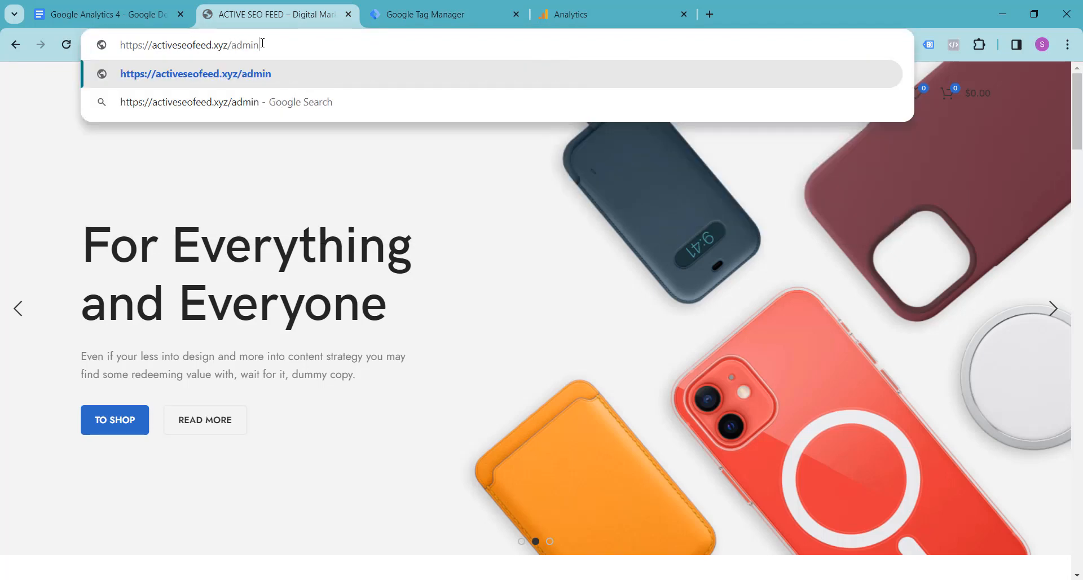
key("Left")
key("Left")
type("wp-")
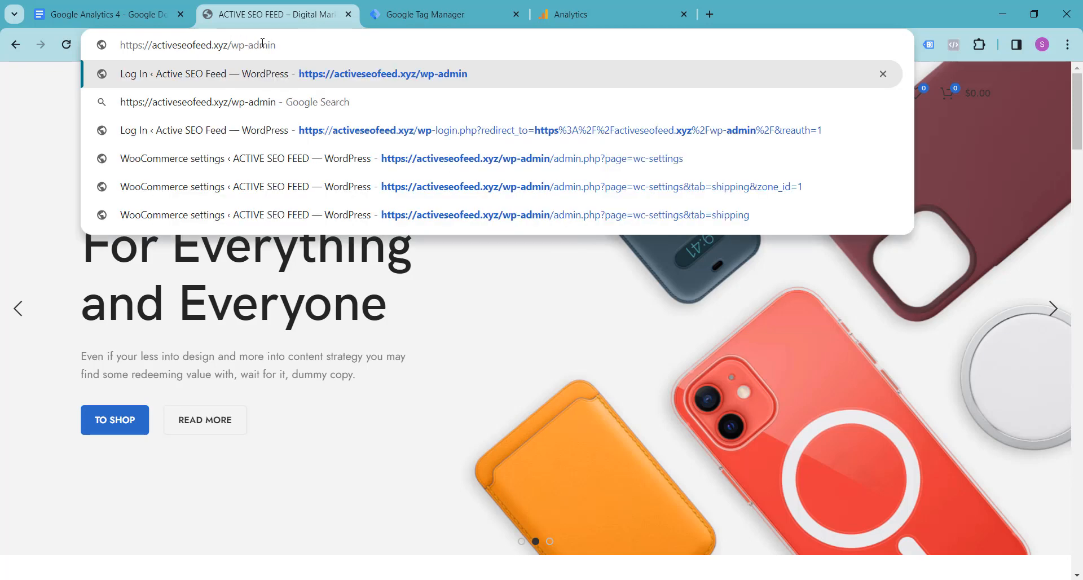
key("Return")
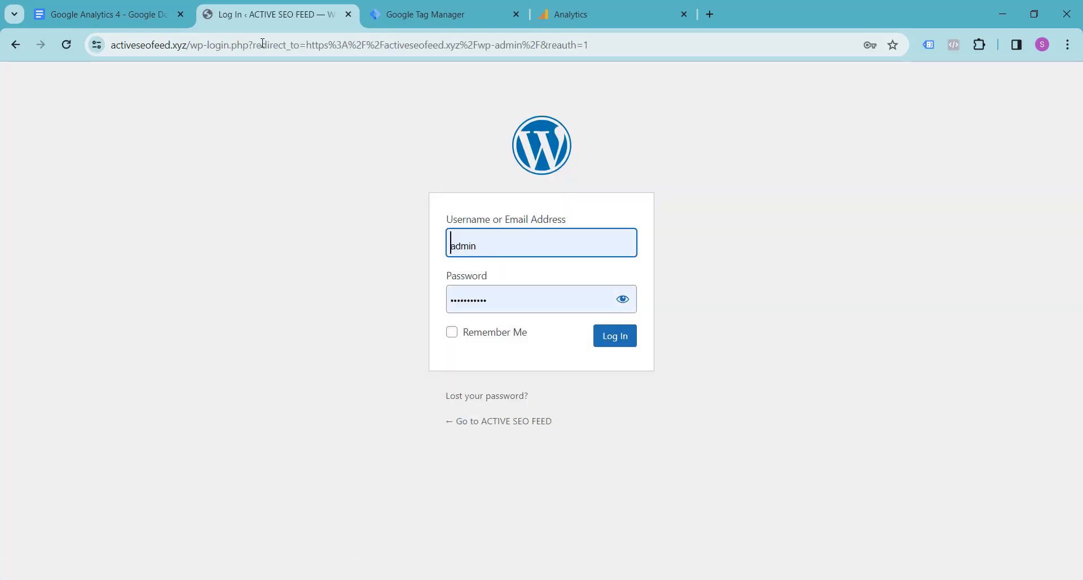
- Fill in the saved activeseofeed username and password instead of admin and log in to WordPress
double_click(486, 244)
left_click(536, 246)
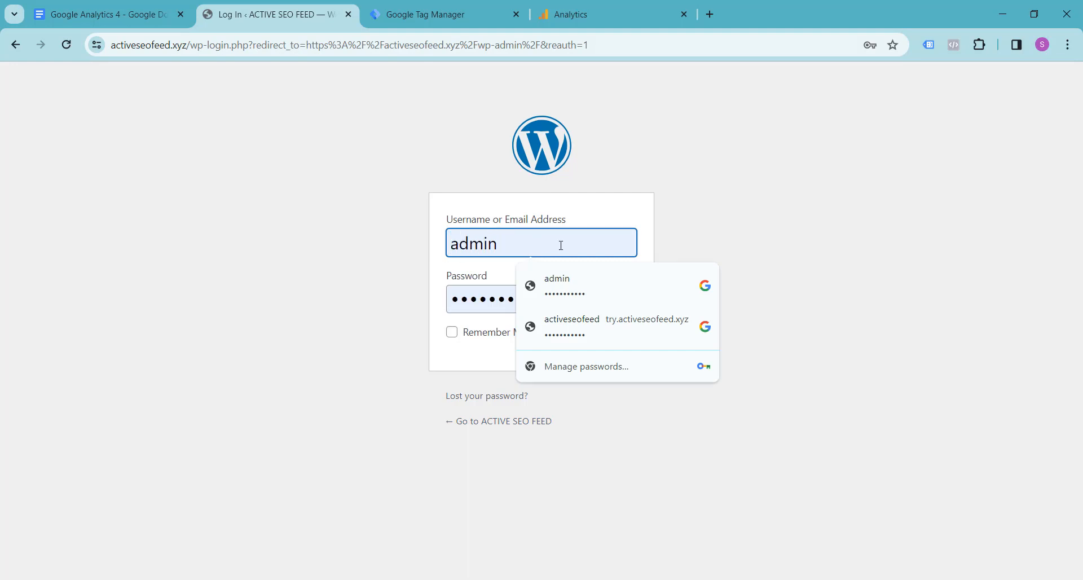
left_click_drag(561, 246, 387, 244)
left_click(575, 319)
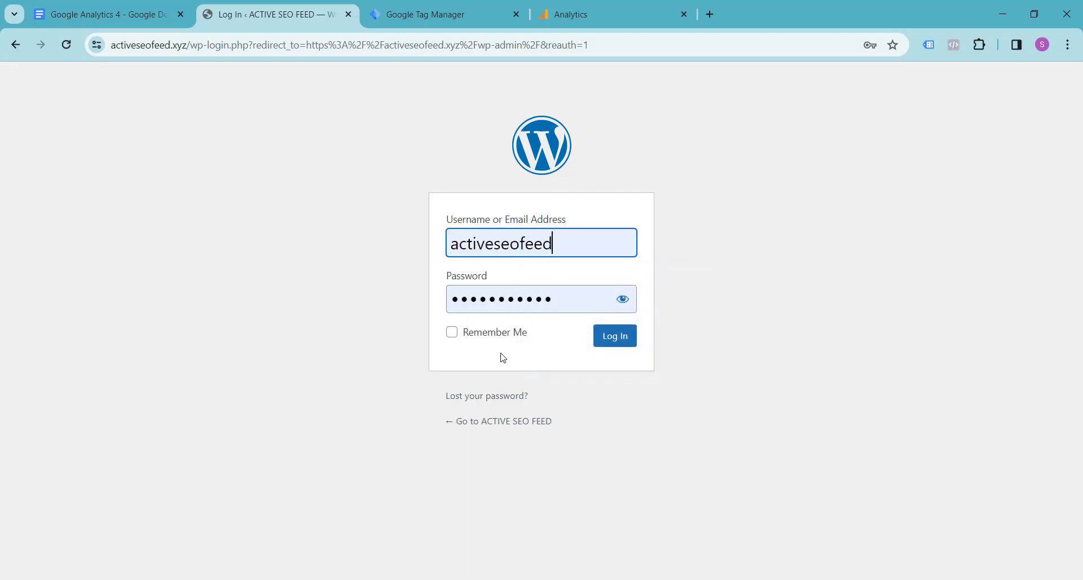
left_click(621, 336)
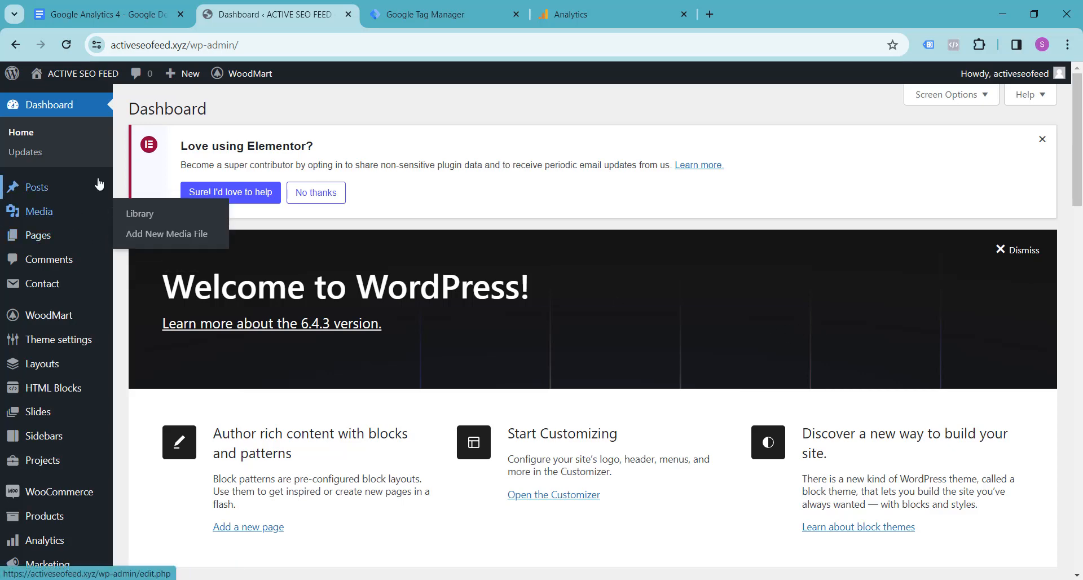
- Go to the page for adding new WordPress plugins and search for "gtm"
scroll(22, 362, "down", 3)
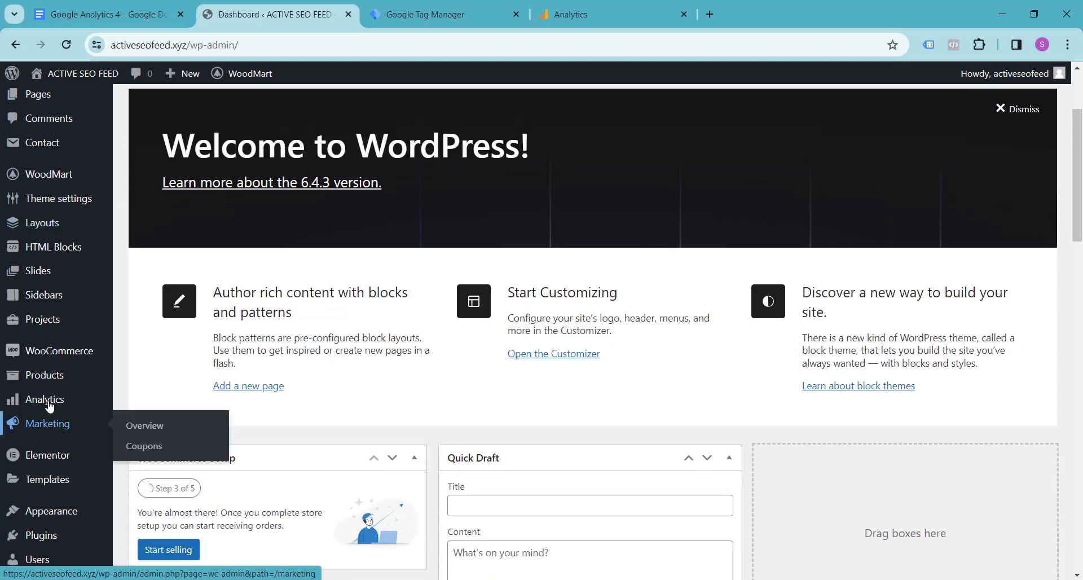
mouse_move(31, 344)
scroll(31, 344, "down", 2)
mouse_move(34, 407)
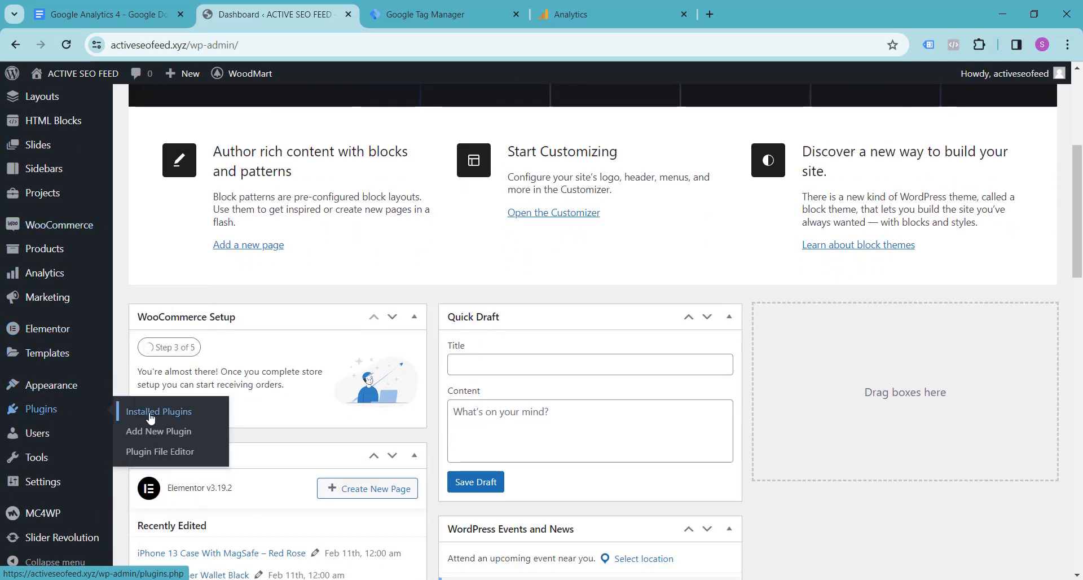
left_click(154, 438)
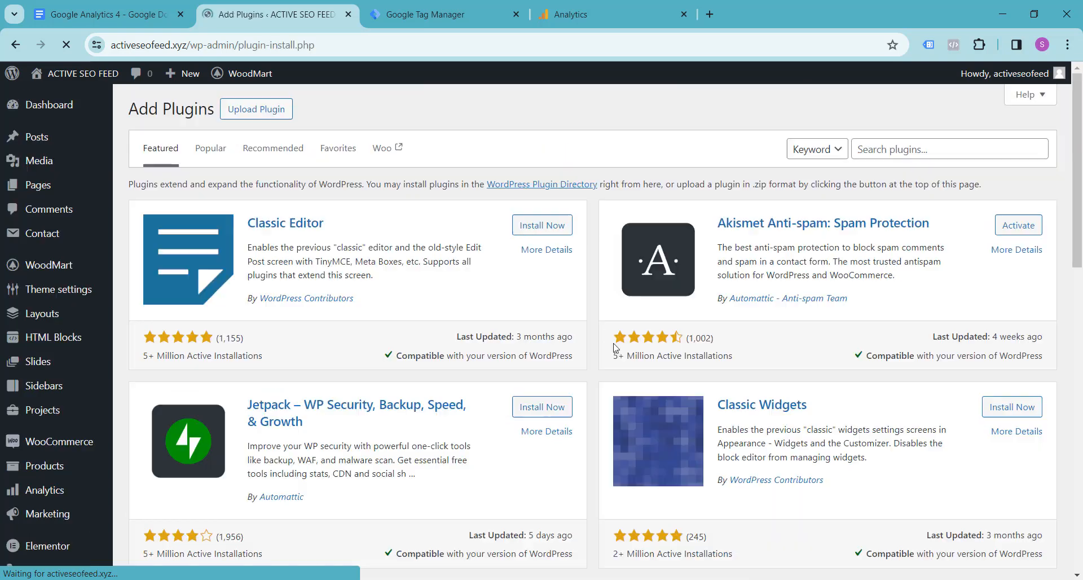
left_click(891, 149)
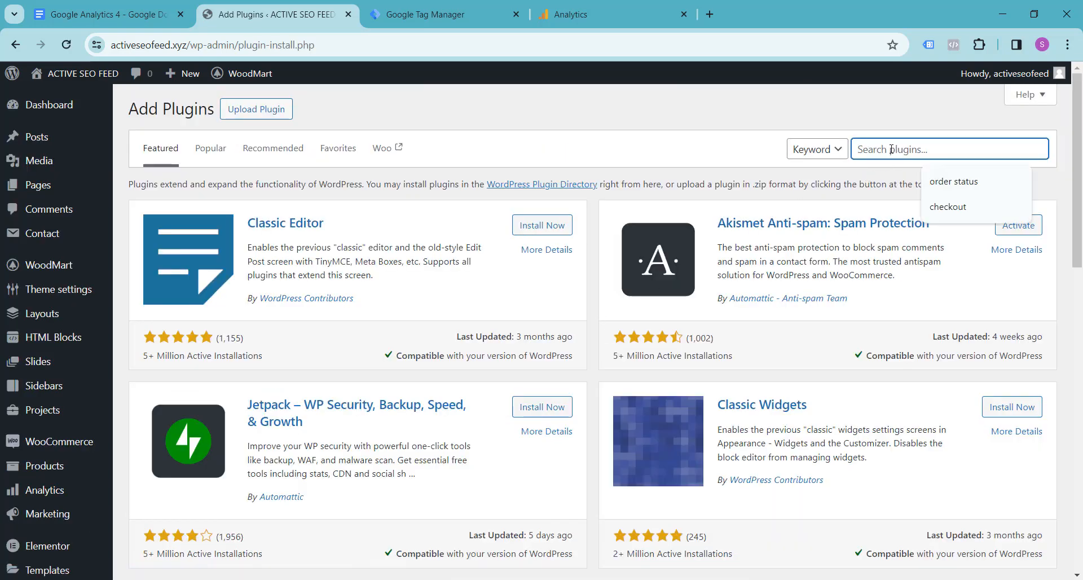
type("gtm")
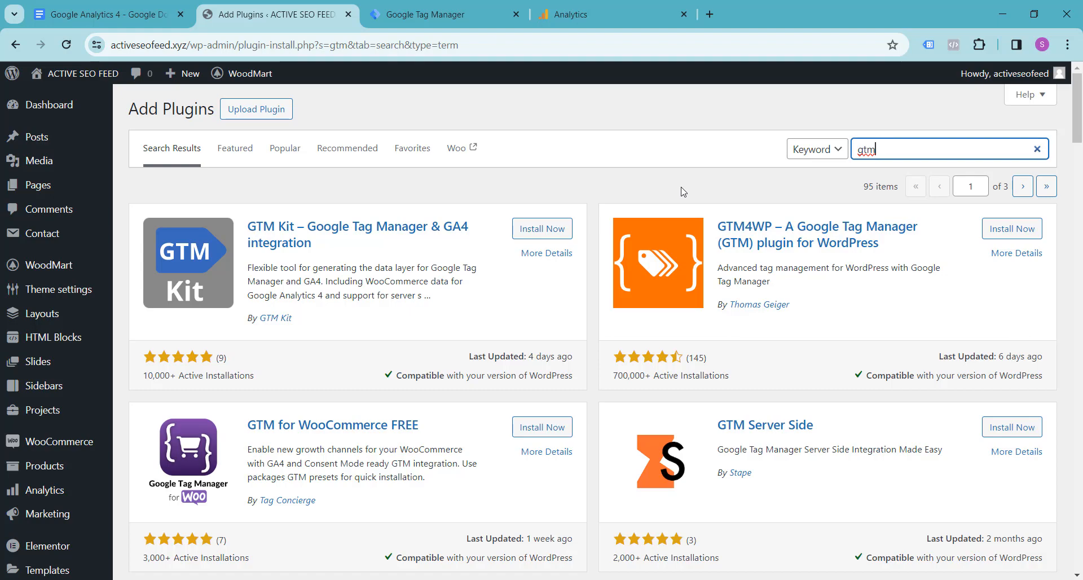
- Review the plugin results, then install and activate GTM4WP – A Google Tag Manager (GTM) plugin for WordPress
scroll(757, 232, "down", 3)
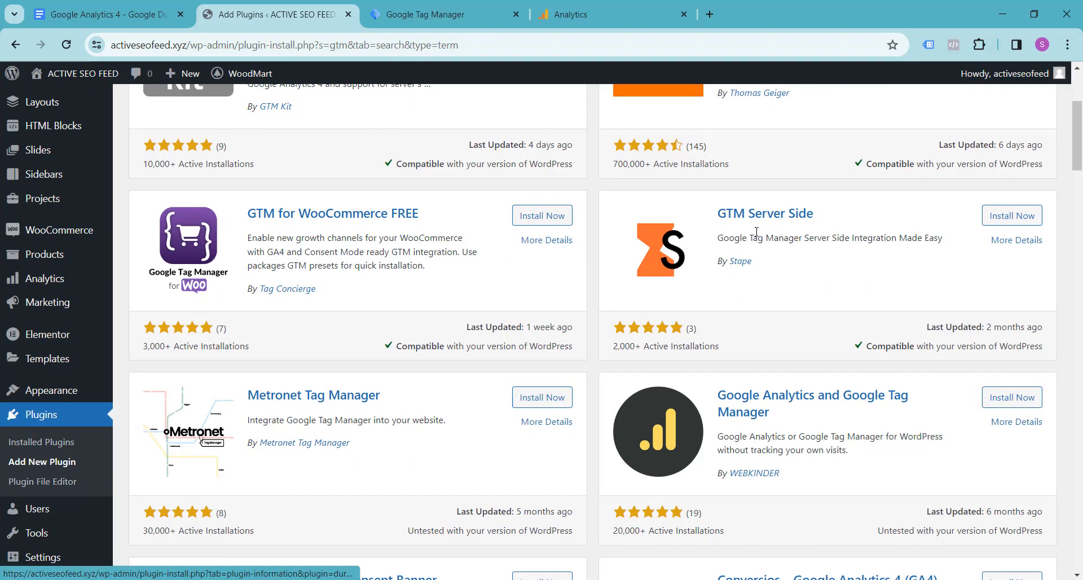
scroll(756, 232, "down", 7)
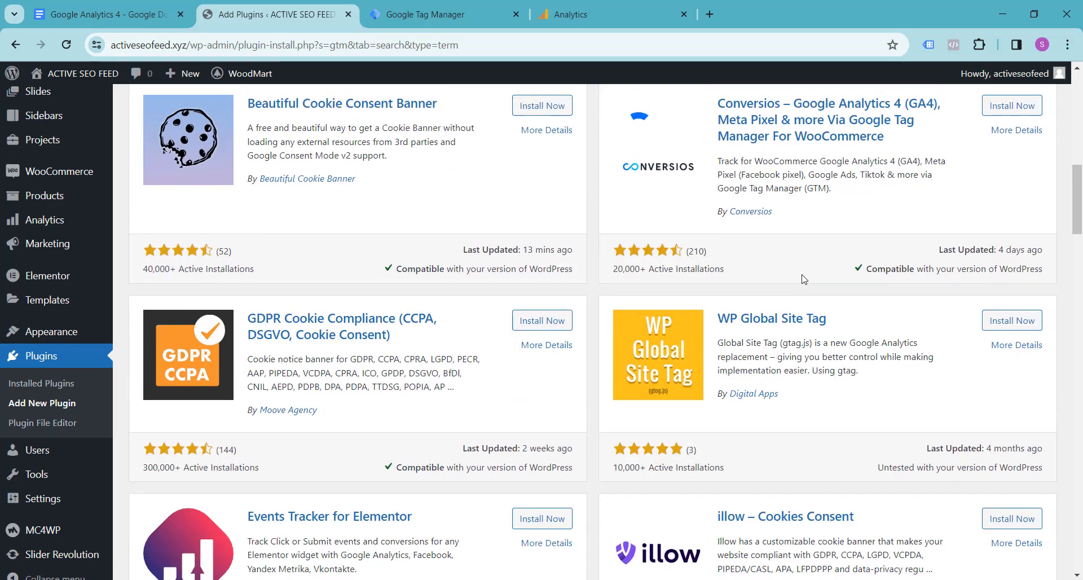
scroll(804, 279, "up", 10)
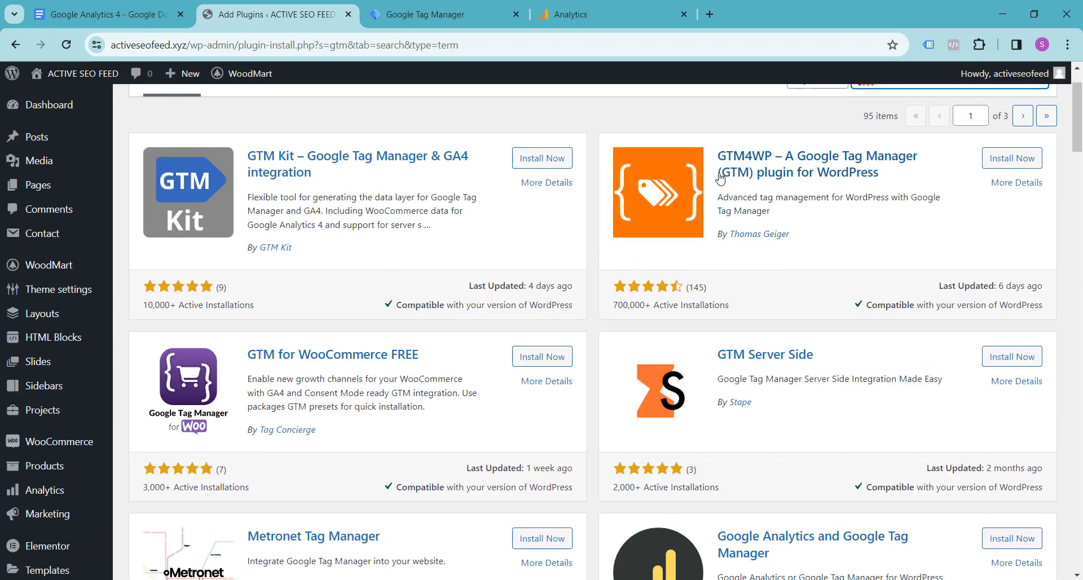
left_click(1017, 167)
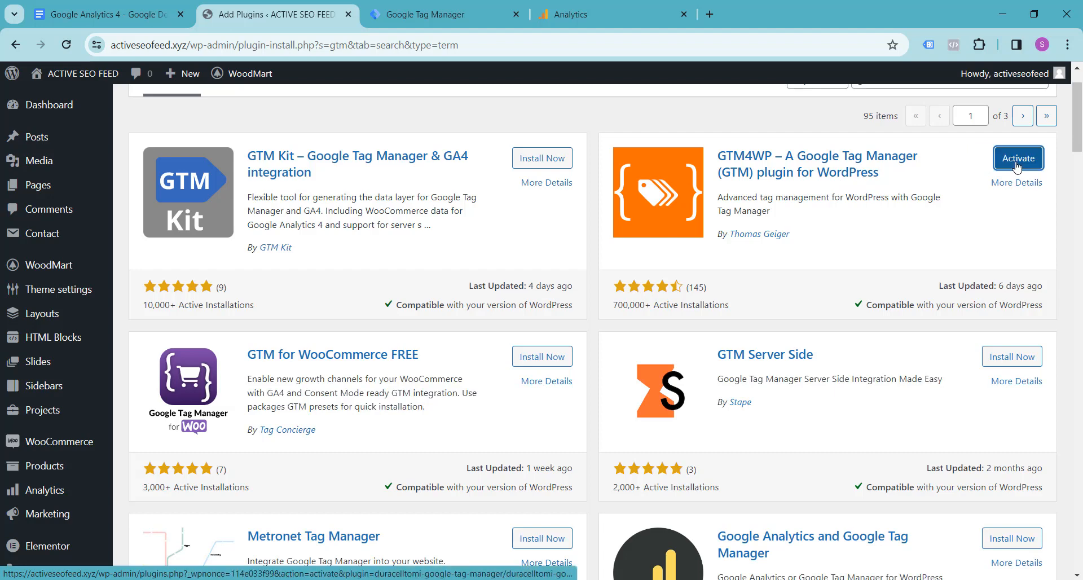
left_click(1018, 159)
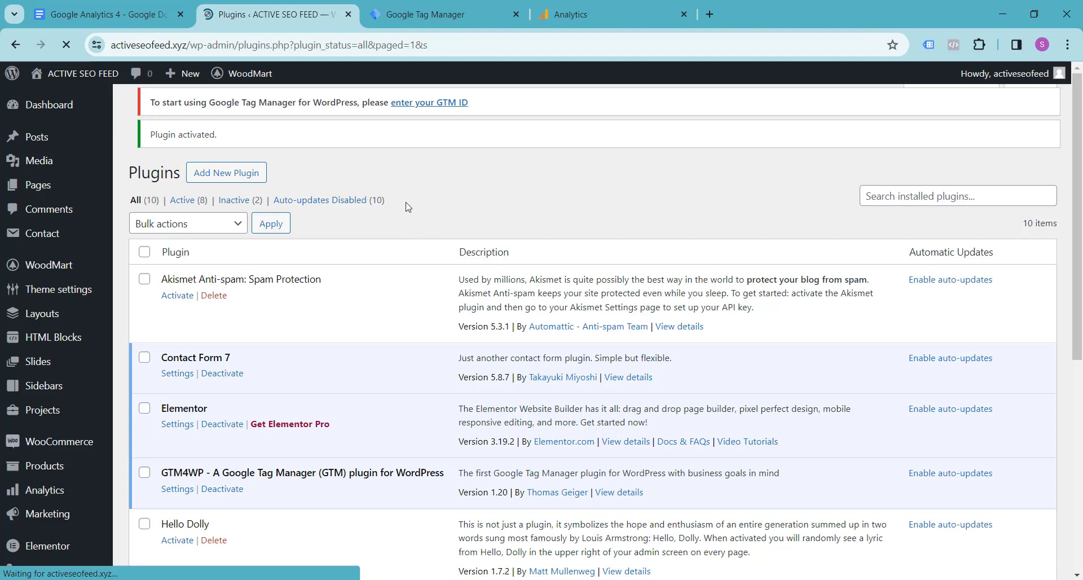
- Find GTM4WP among the installed plugins and open its settings at the Google Tag Manager ID field
scroll(409, 206, "down", 1)
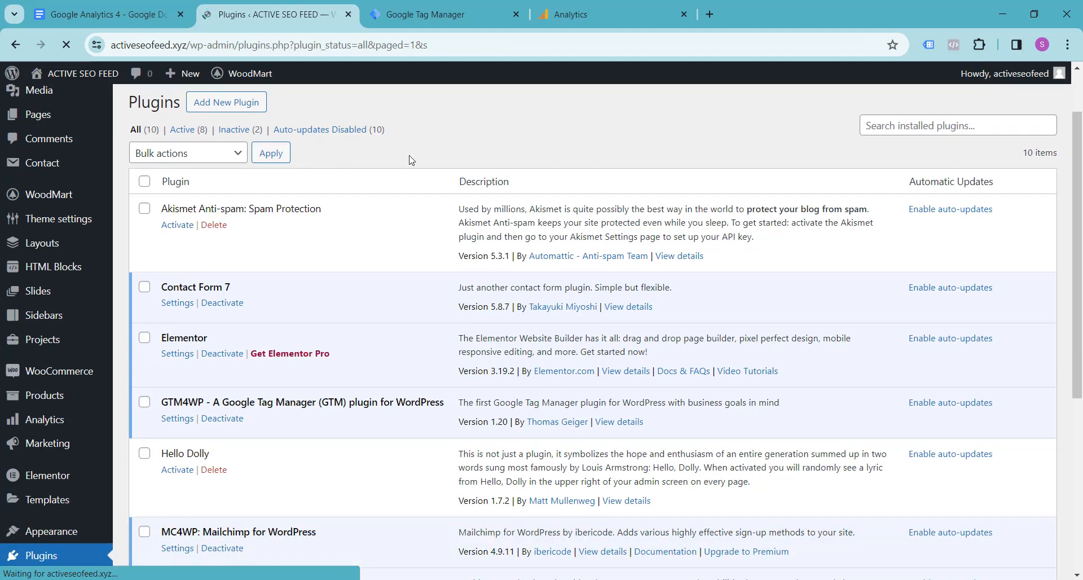
scroll(341, 174, "down", 3)
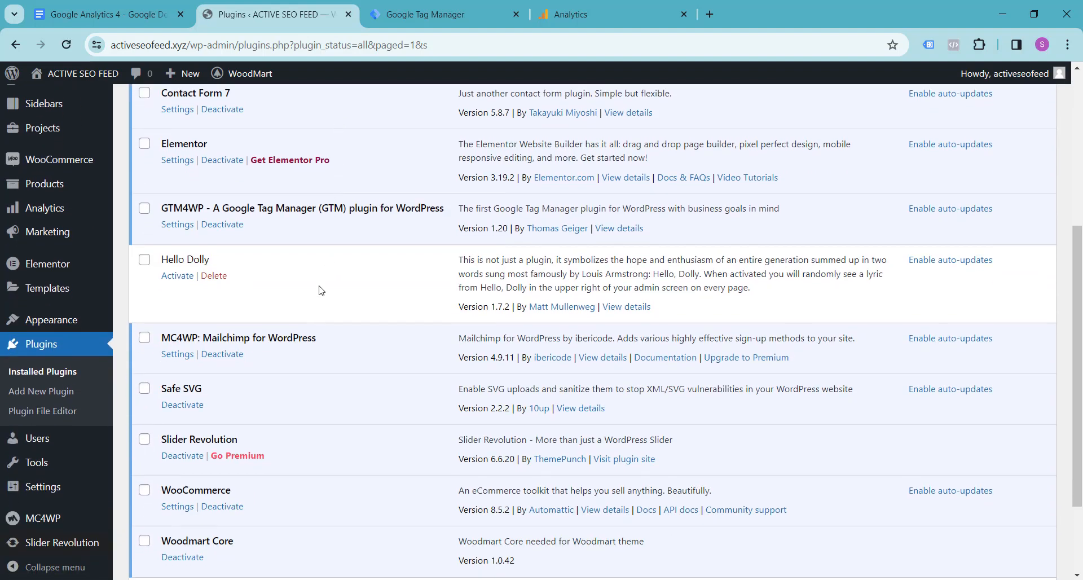
scroll(327, 266, "up", 4)
scroll(327, 254, "down", 2)
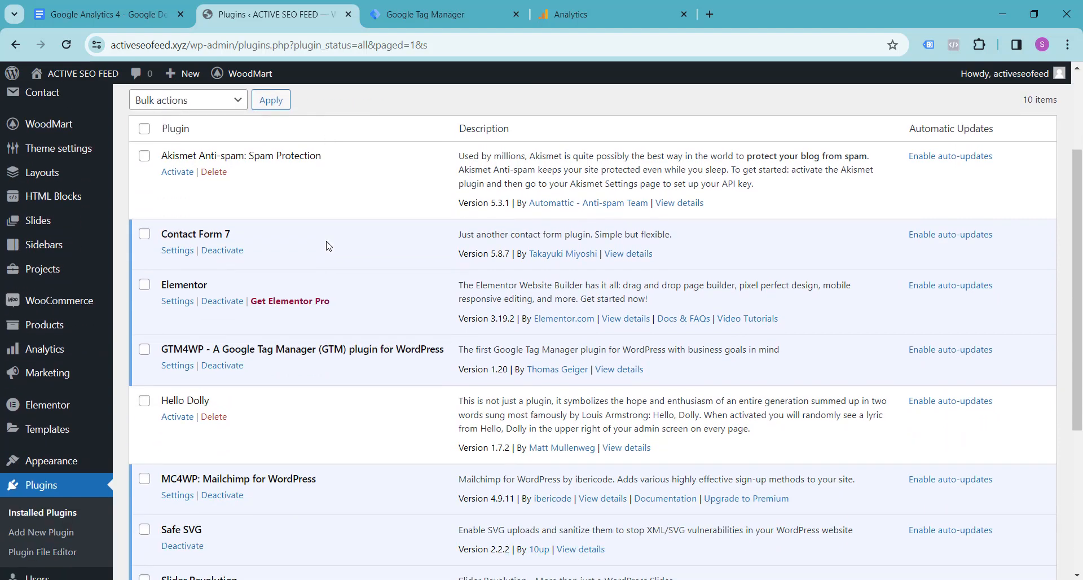
left_click(172, 367)
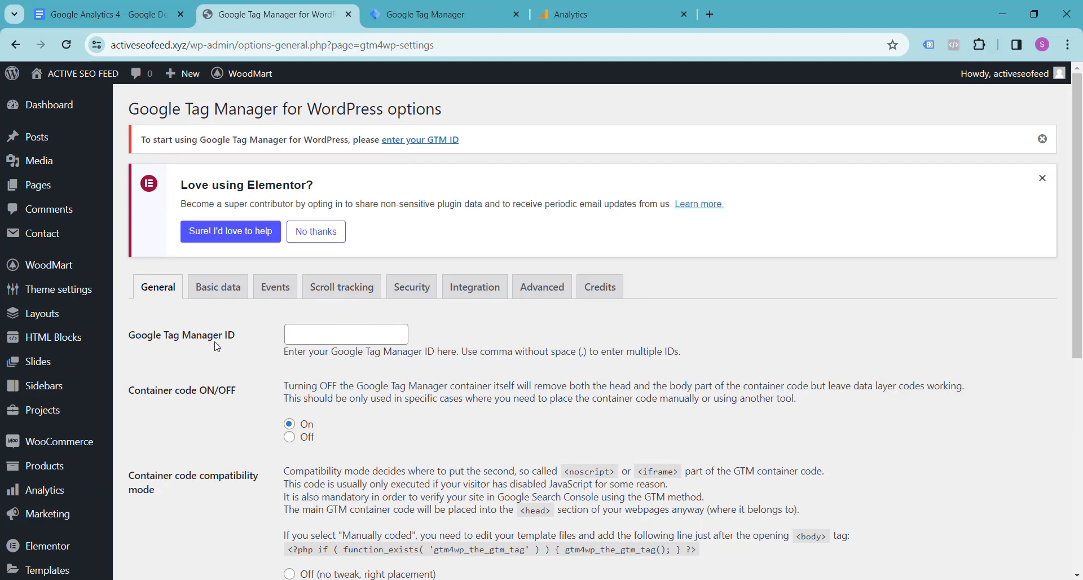
left_click(307, 331)
left_click(256, 363)
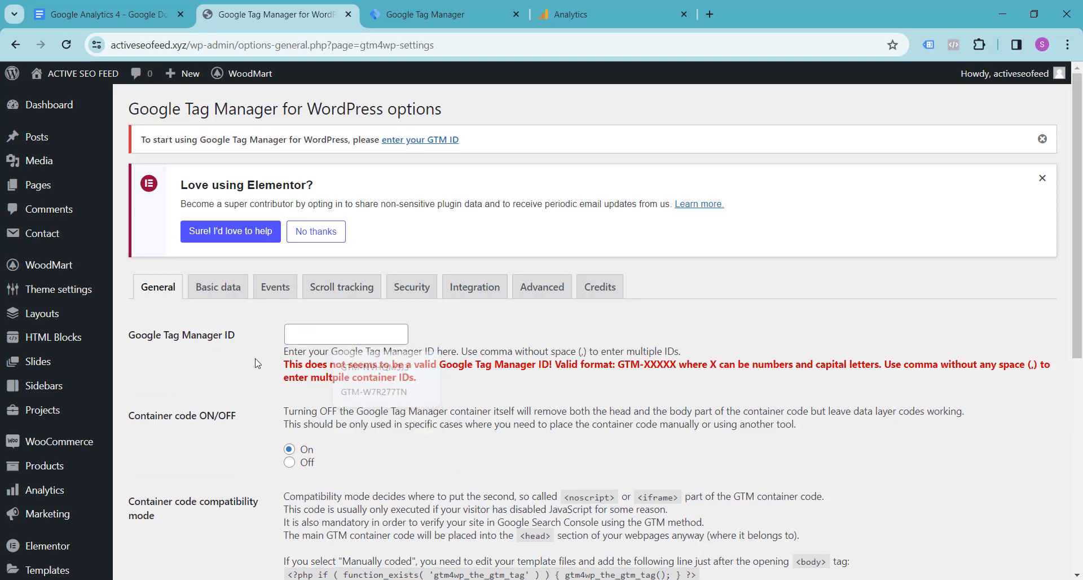
- Copy the container ID GTM-MWTFSLPG from the Tag Manager installation snippet and close the installation dialog
left_click(406, 8)
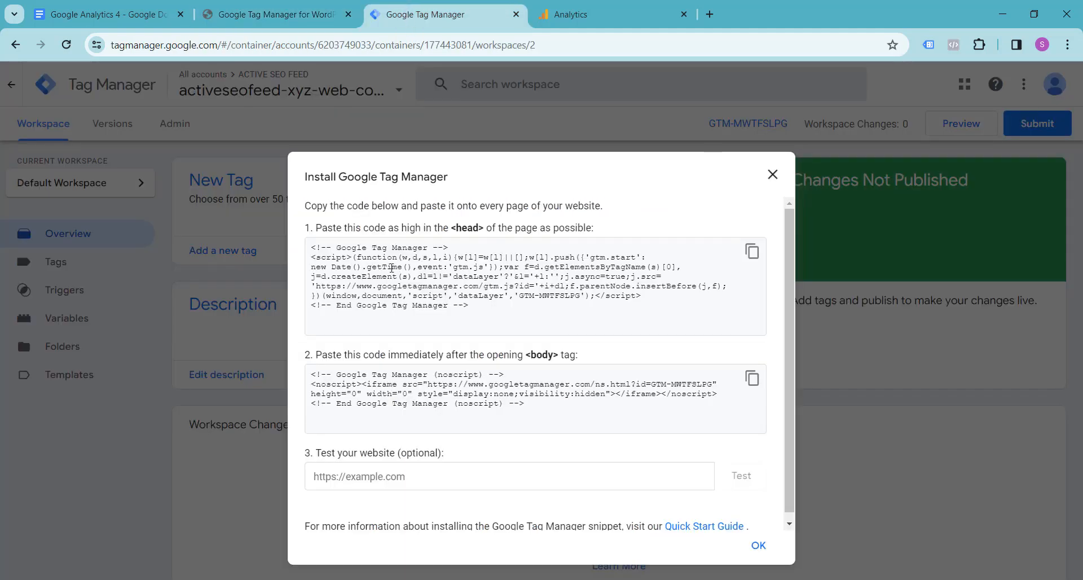
left_click_drag(520, 297, 581, 298)
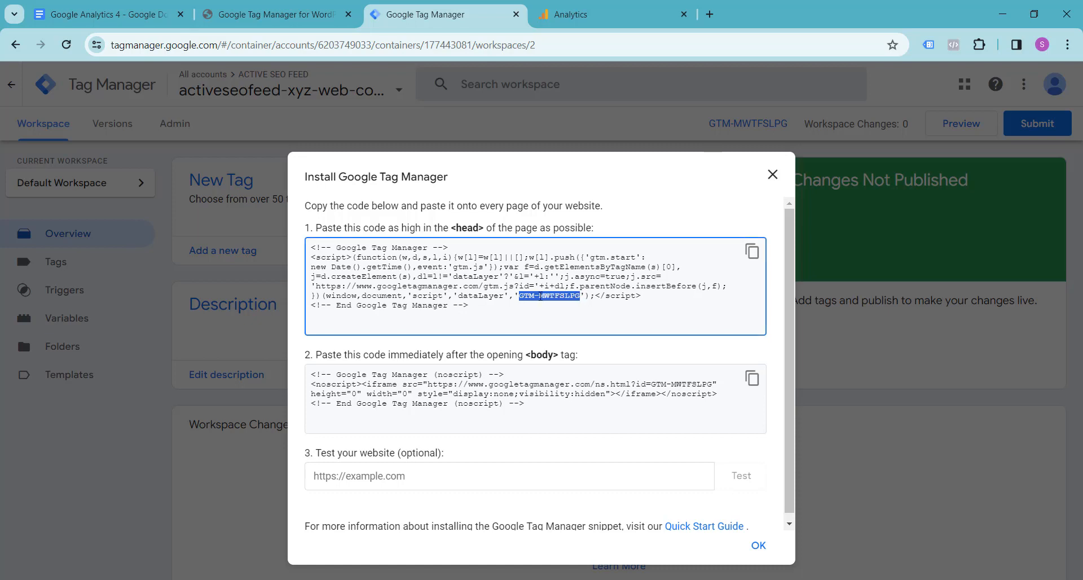
right_click(540, 297)
left_click(554, 310)
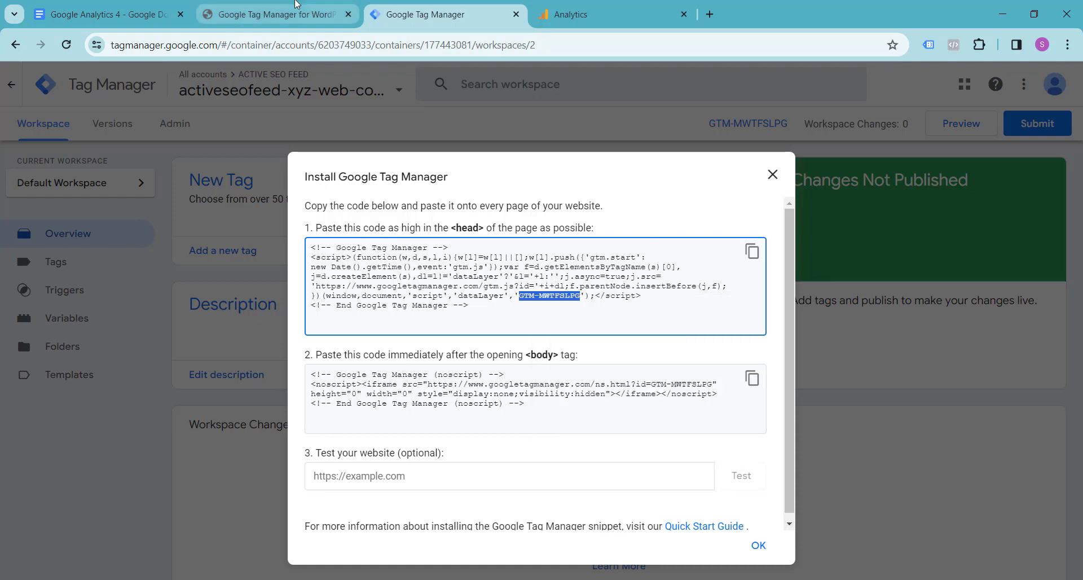
left_click(772, 175)
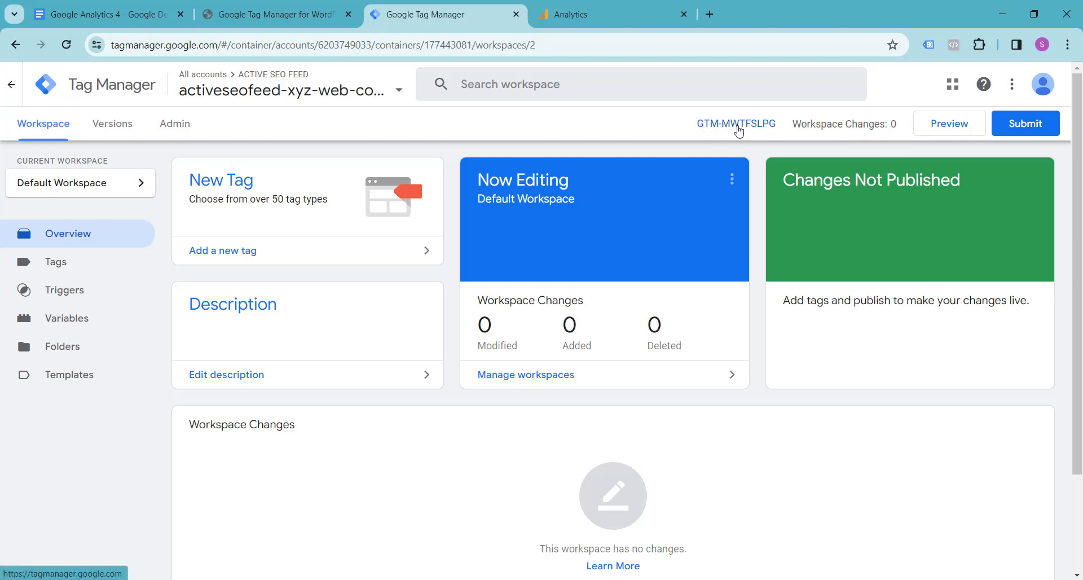
- Paste GTM-MWTFSLPG as the Google Tag Manager ID in the WordPress plugin options and save the changes
left_click(271, 14)
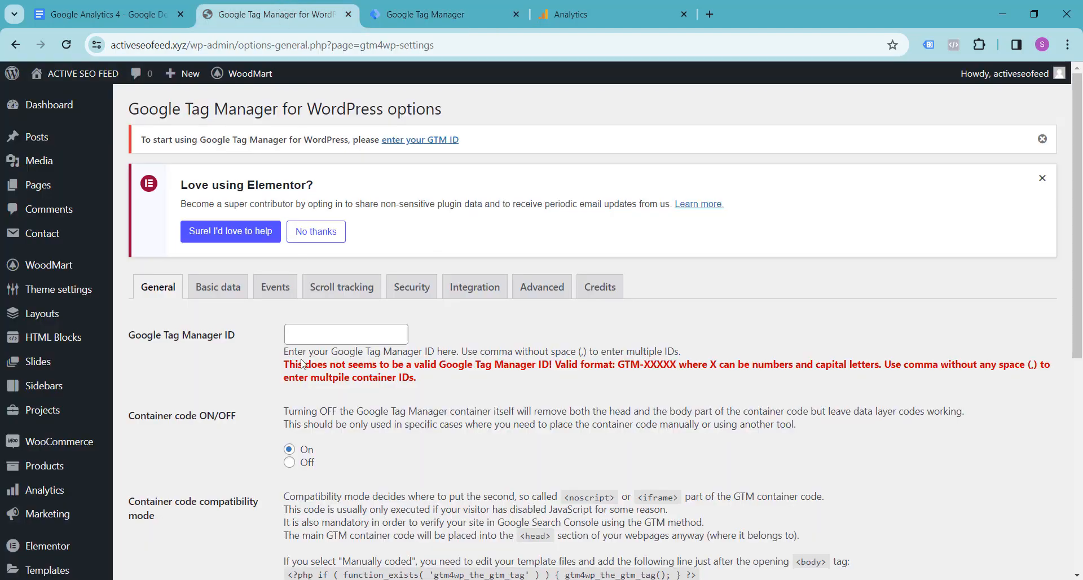
left_click(296, 334)
key("ctrl+v")
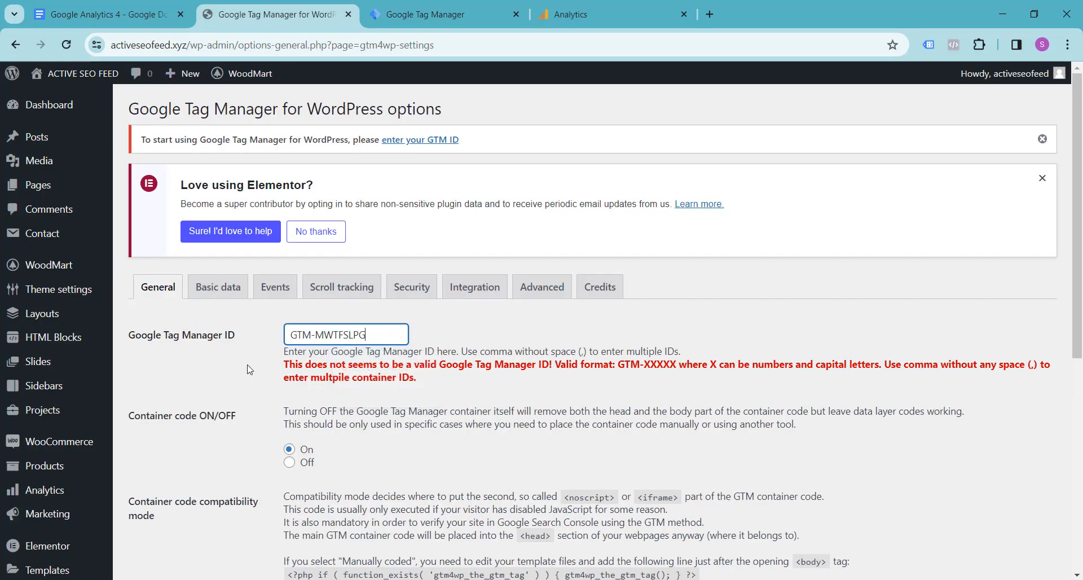
scroll(229, 384, "down", 7)
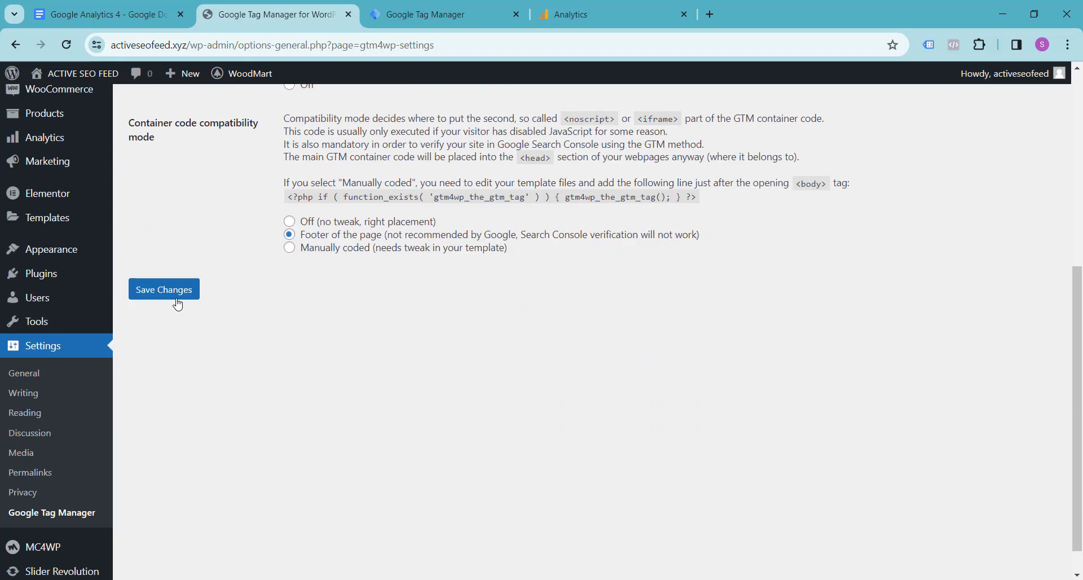
left_click(176, 299)
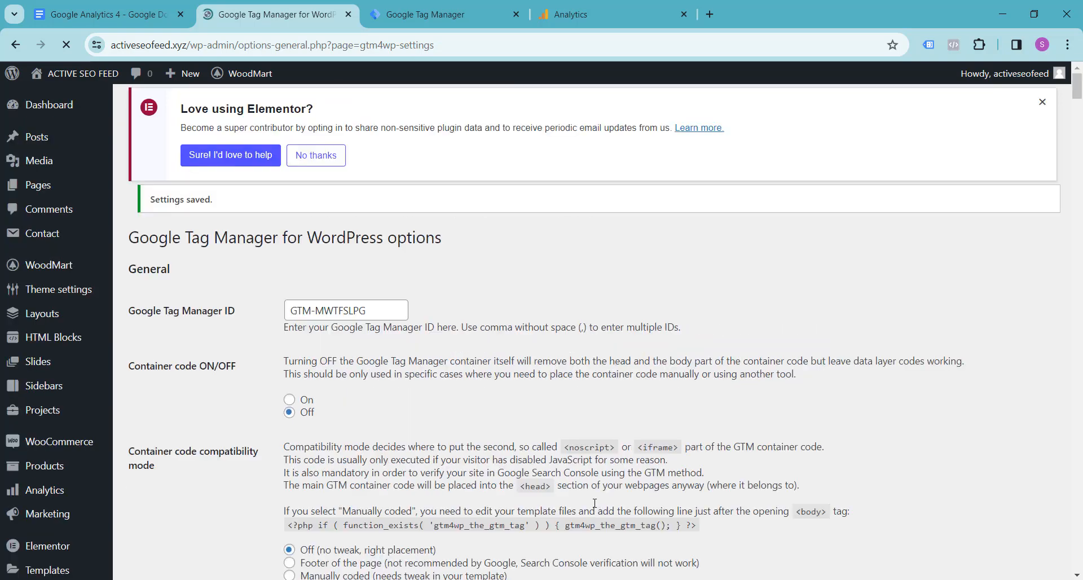
- Set the plugin's container code to On, save the changes and dismiss the Elementor notice
scroll(522, 446, "down", 3)
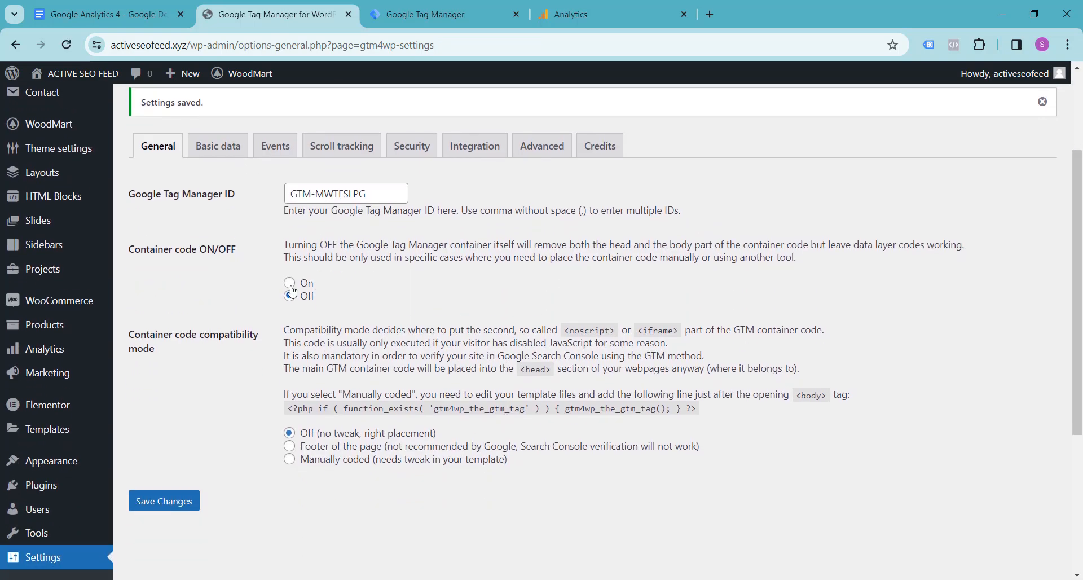
left_click(290, 285)
left_click(164, 502)
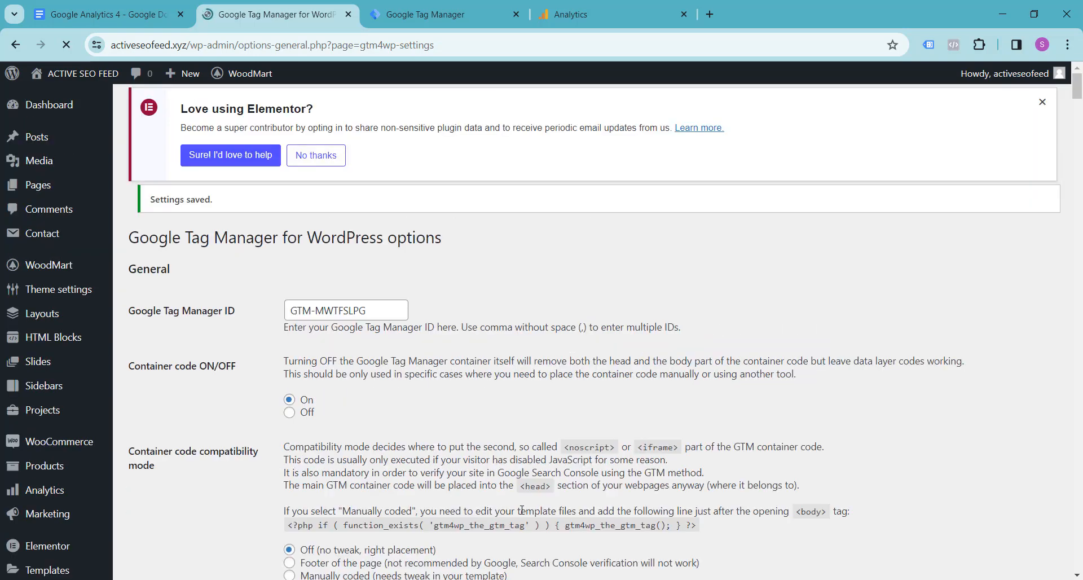
left_click(1042, 140)
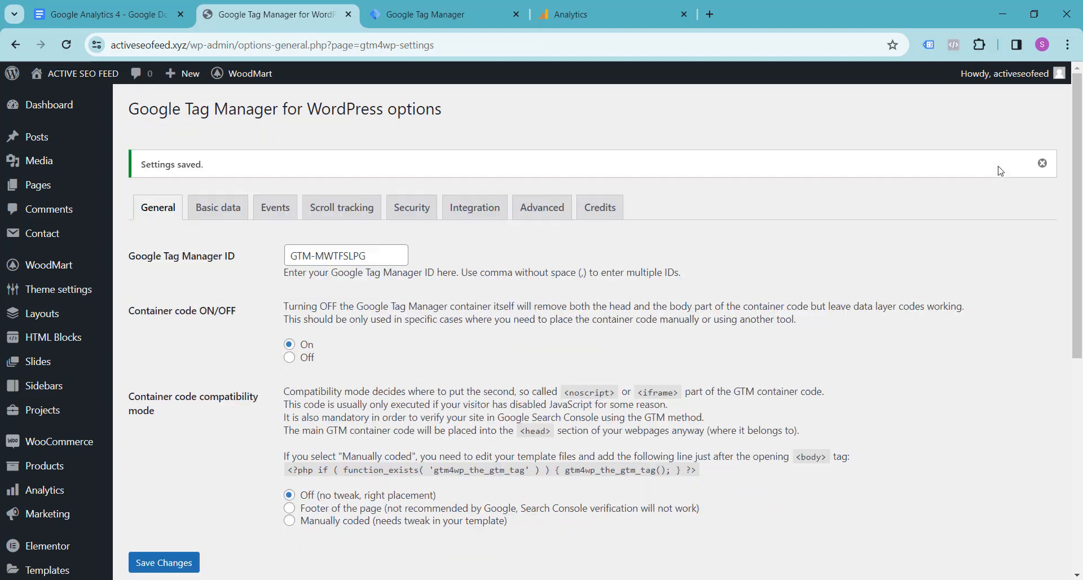
scroll(285, 417, "down", 3)
scroll(286, 417, "up", 3)
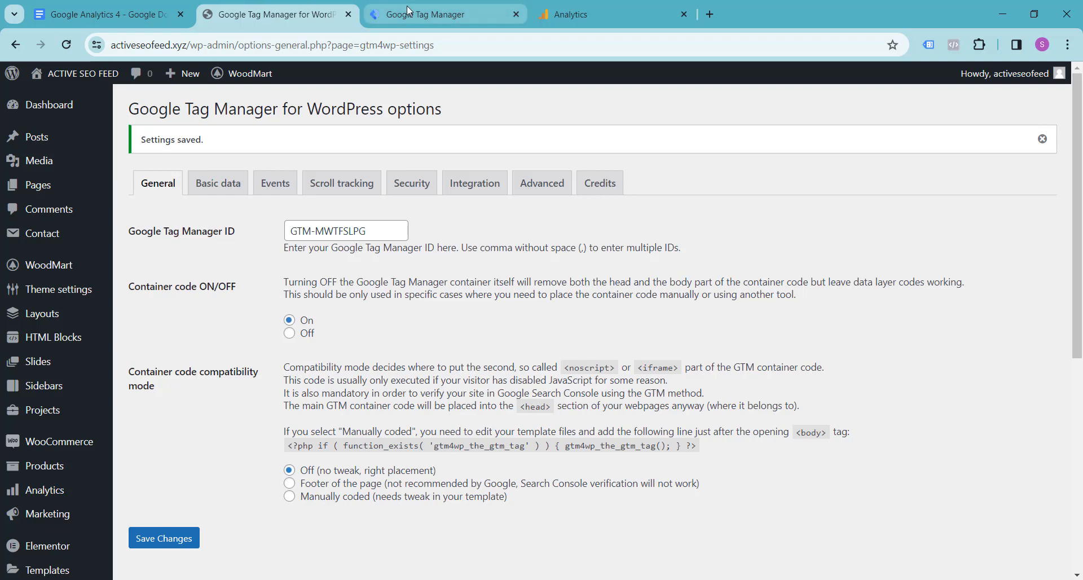
- Open the live ACTIVE SEO FEED site in a new tab from the WordPress dashboard
left_click(446, 14)
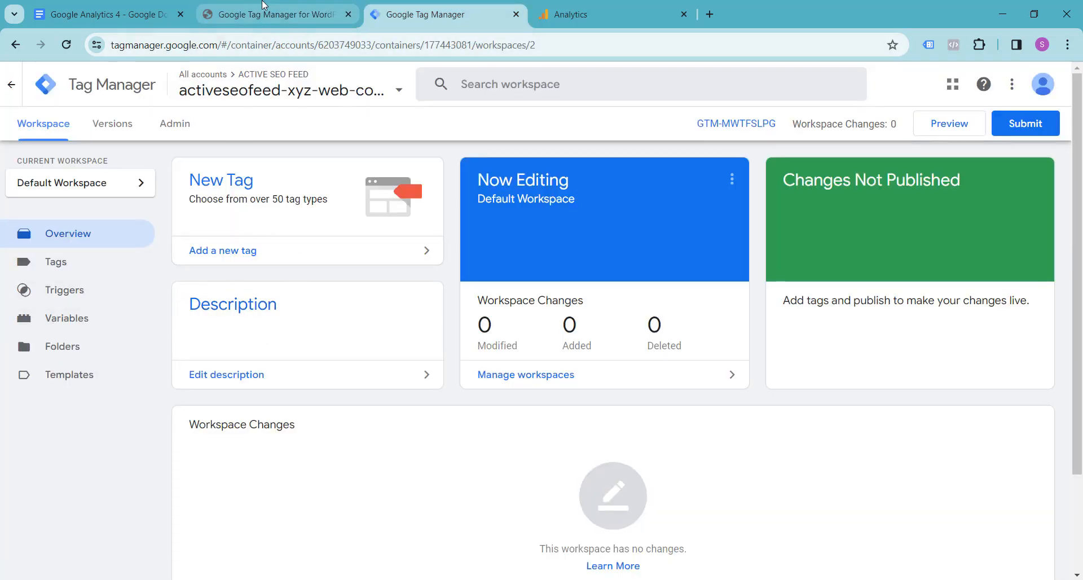
left_click(277, 14)
mouse_move(76, 74)
right_click(63, 101)
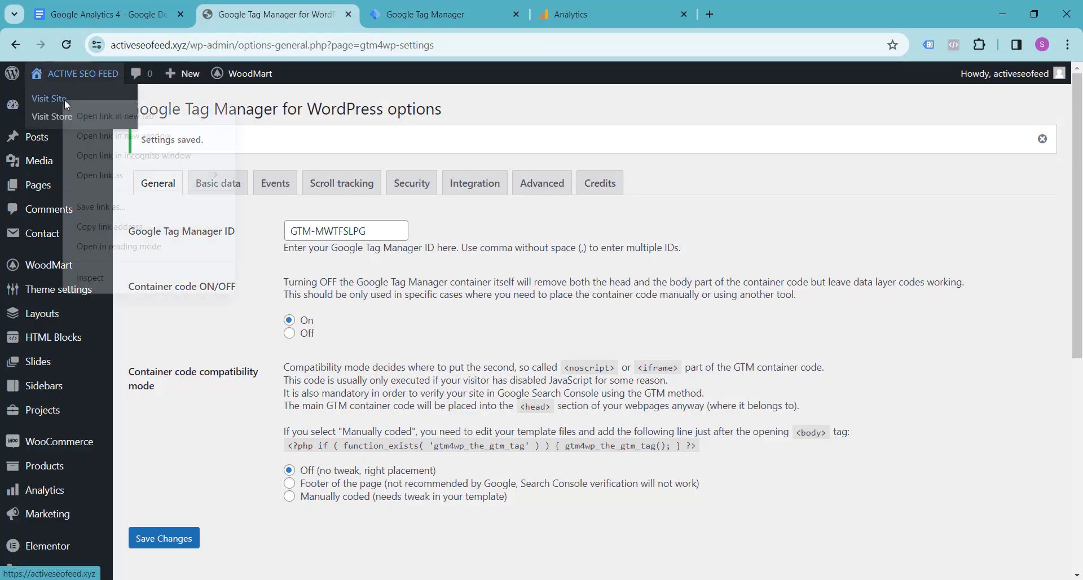
left_click(84, 116)
left_click(456, 7)
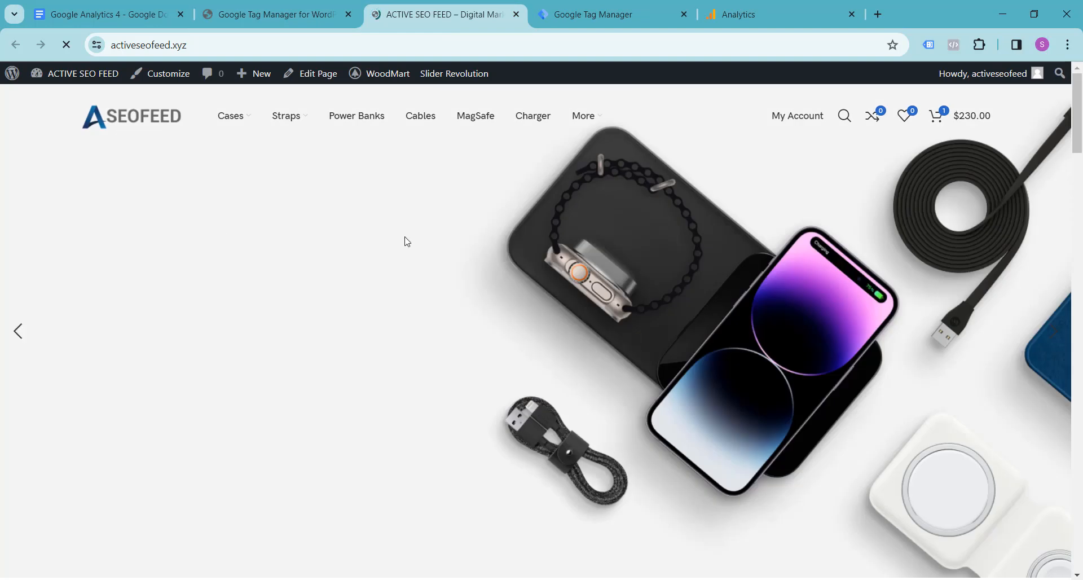
- Enable Tag Assistant Legacy on the site's home page, reload the page and view the tag analysis
left_click(930, 46)
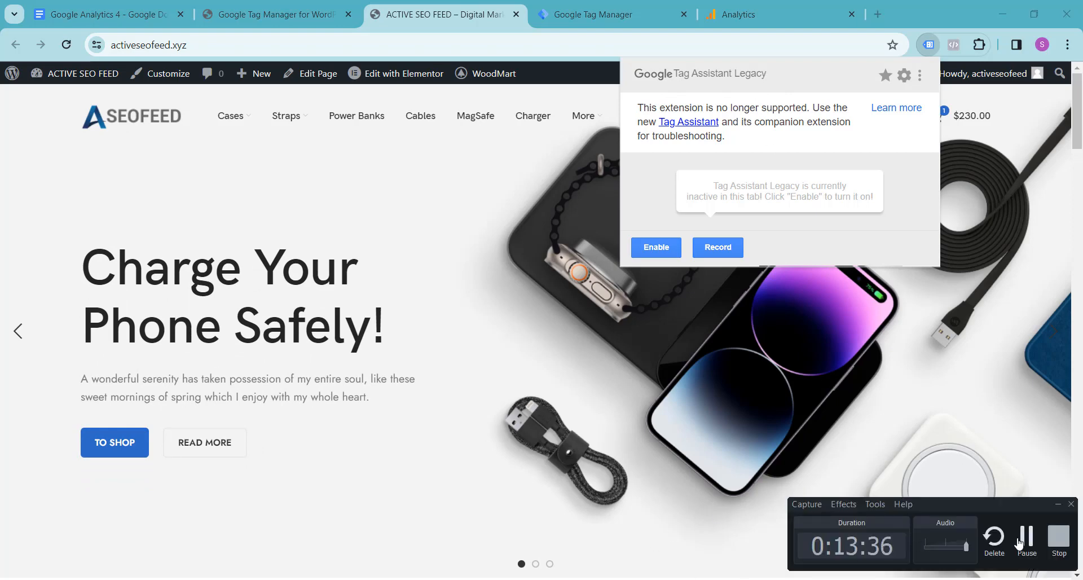
left_click(1021, 541)
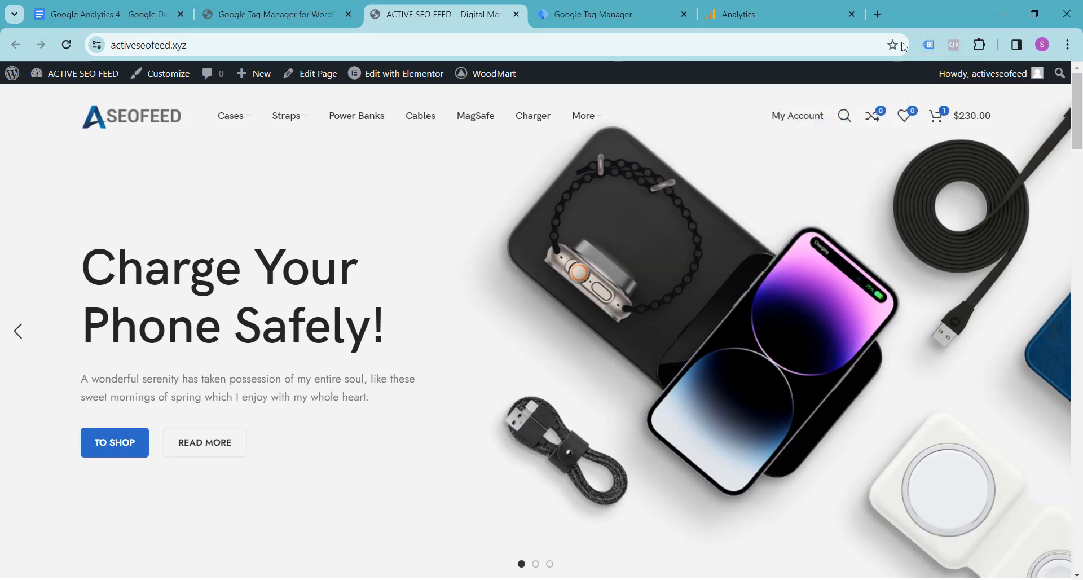
left_click(931, 45)
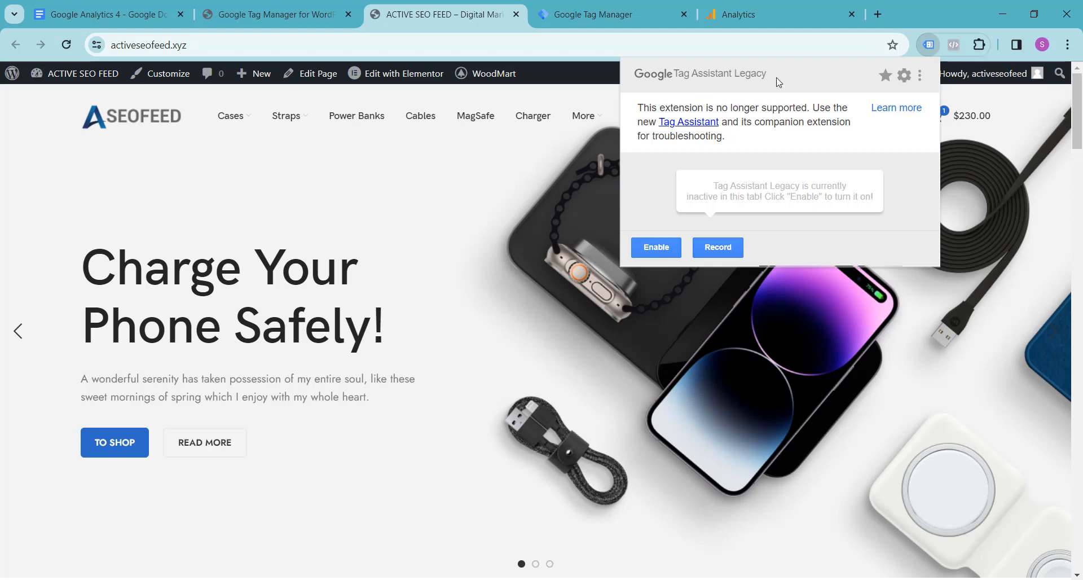
left_click(649, 246)
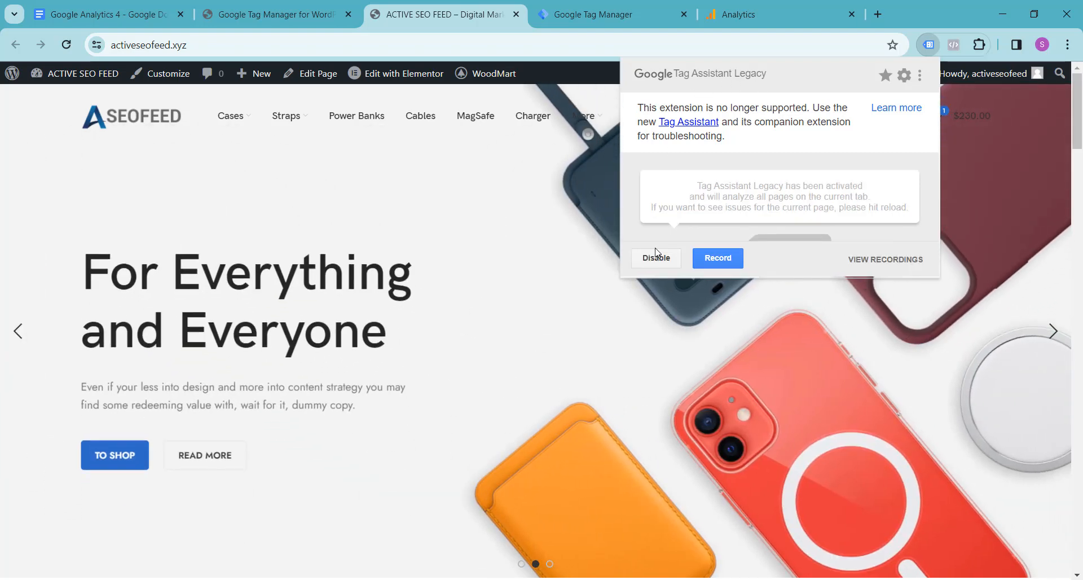
left_click(65, 48)
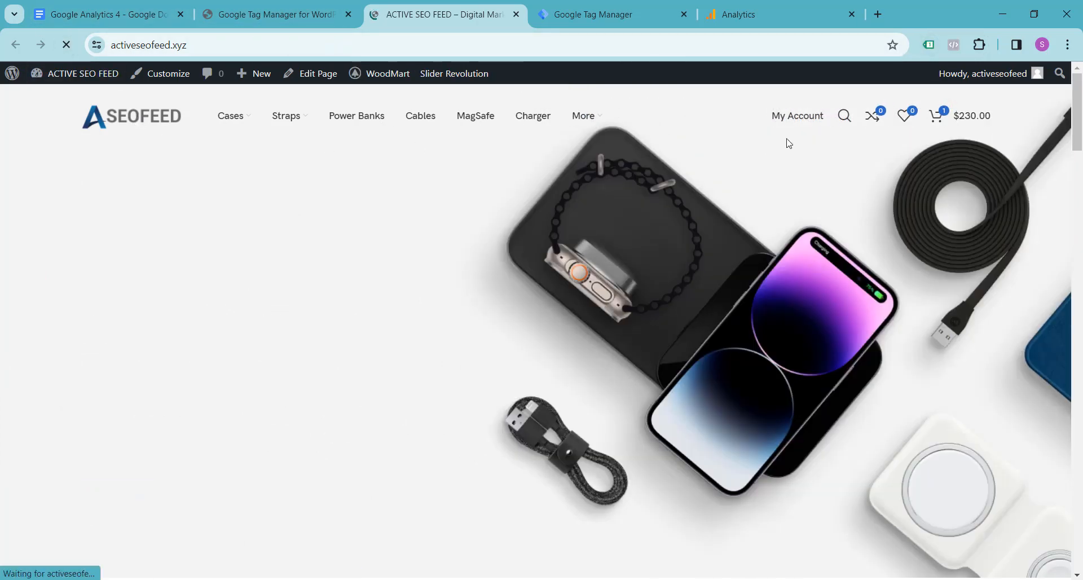
left_click(926, 49)
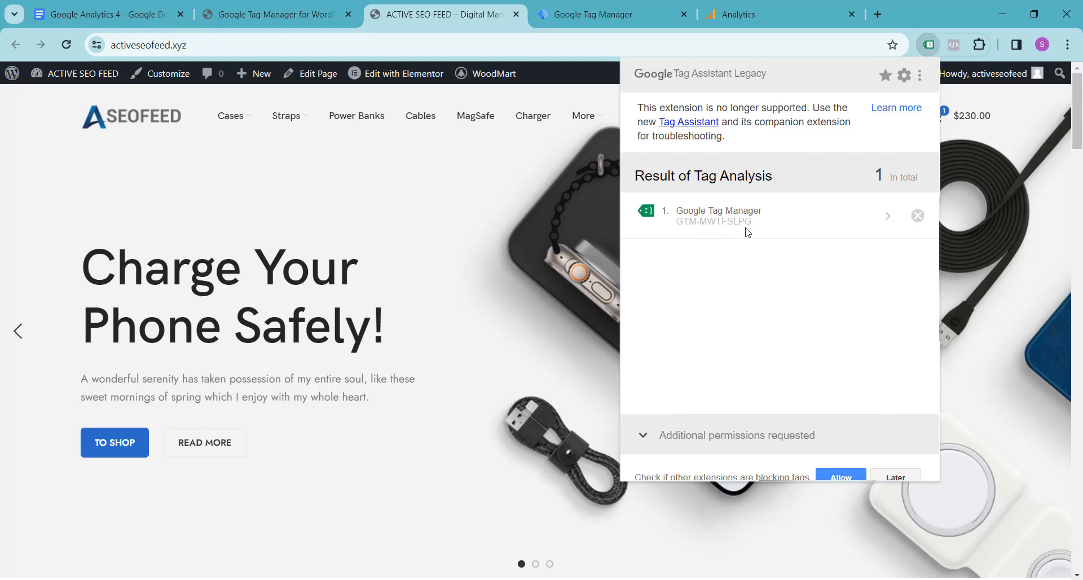
- Compare the container ID in the Tag Manager workspace with the one Tag Assistant reports for the site
left_click(598, 14)
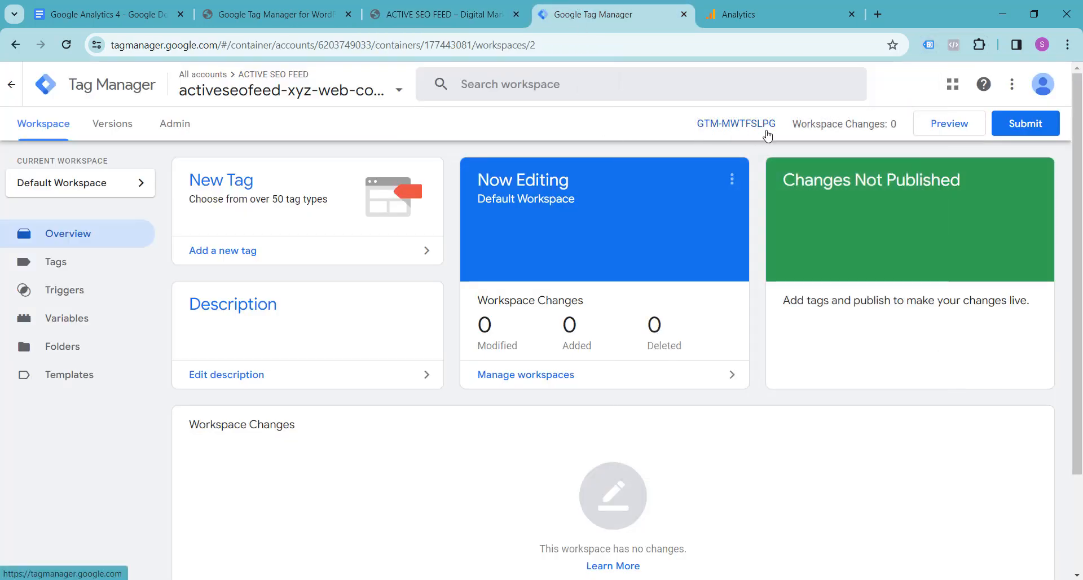
left_click(448, 12)
left_click(574, 12)
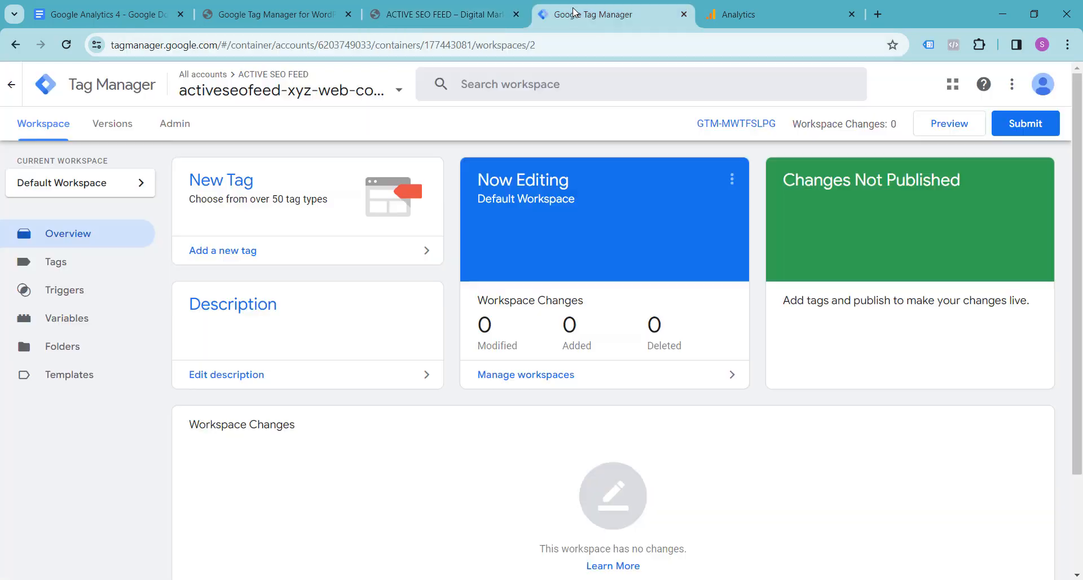
left_click(446, 14)
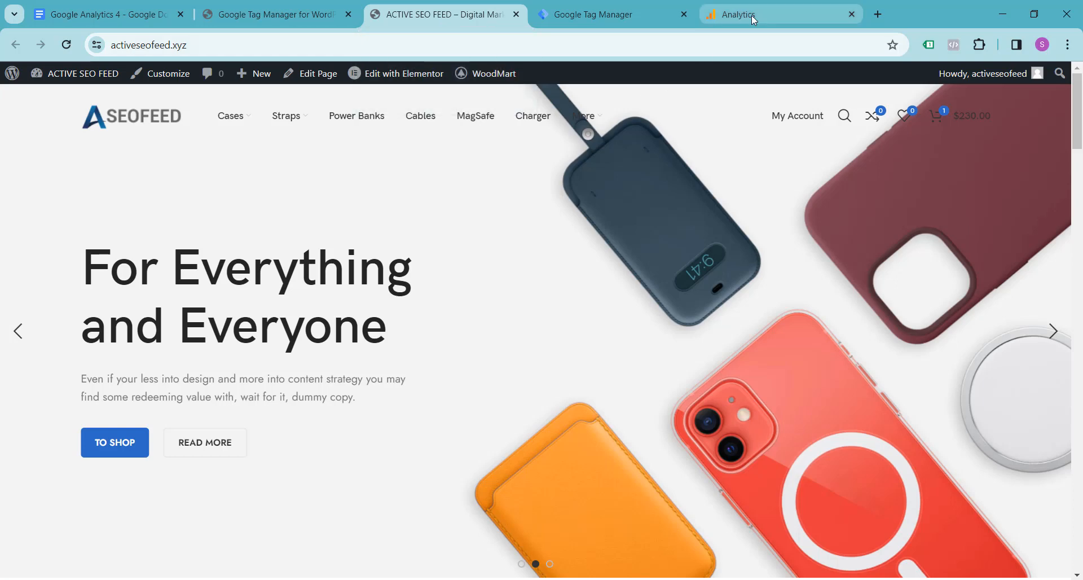
mouse_move(755, 19)
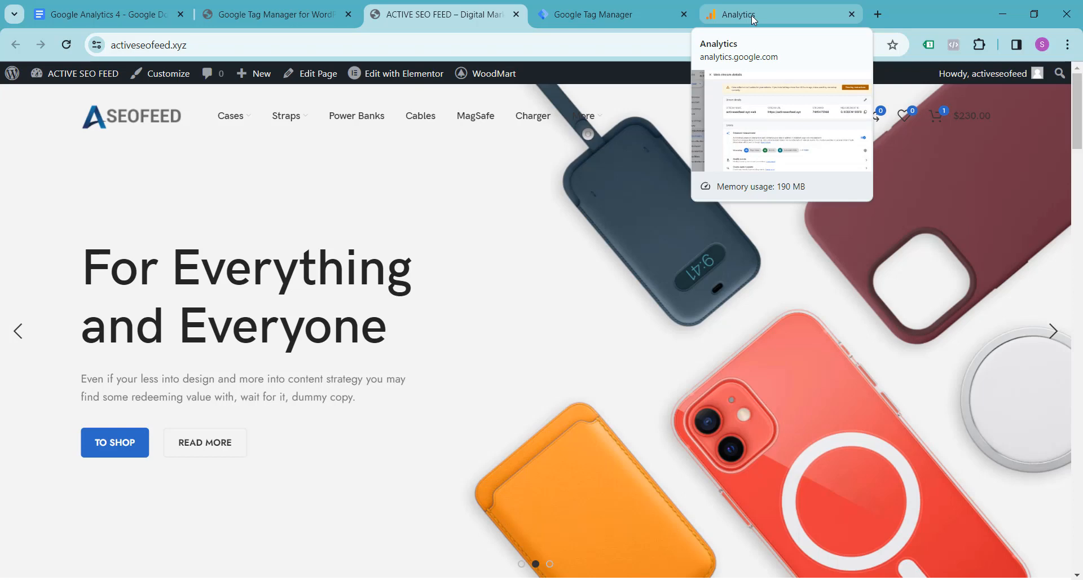
- Start a new tag in the Tag Manager workspace and name it GA4-Base-Tag
left_click(593, 14)
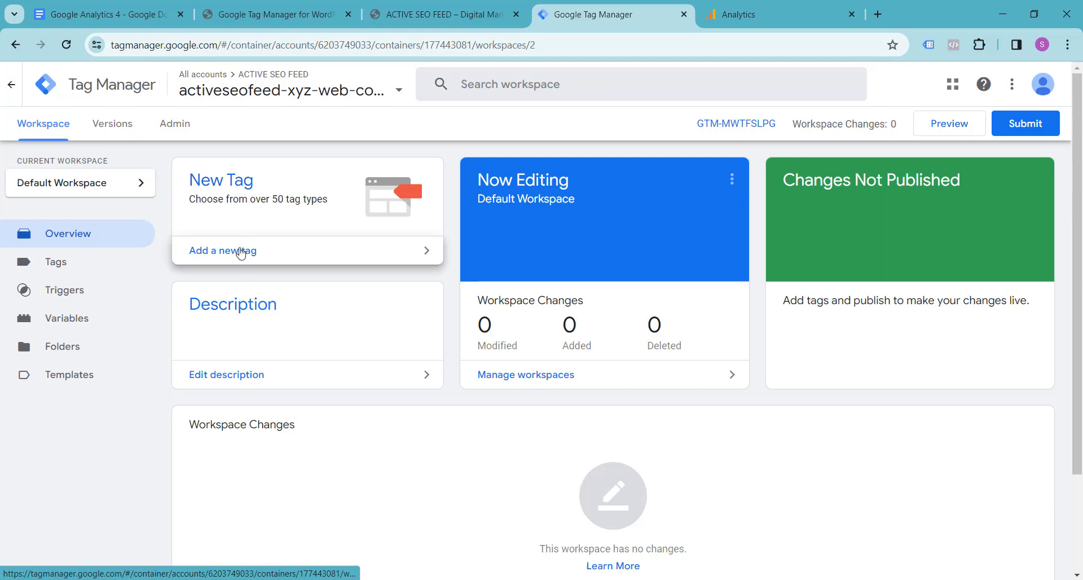
left_click(237, 187)
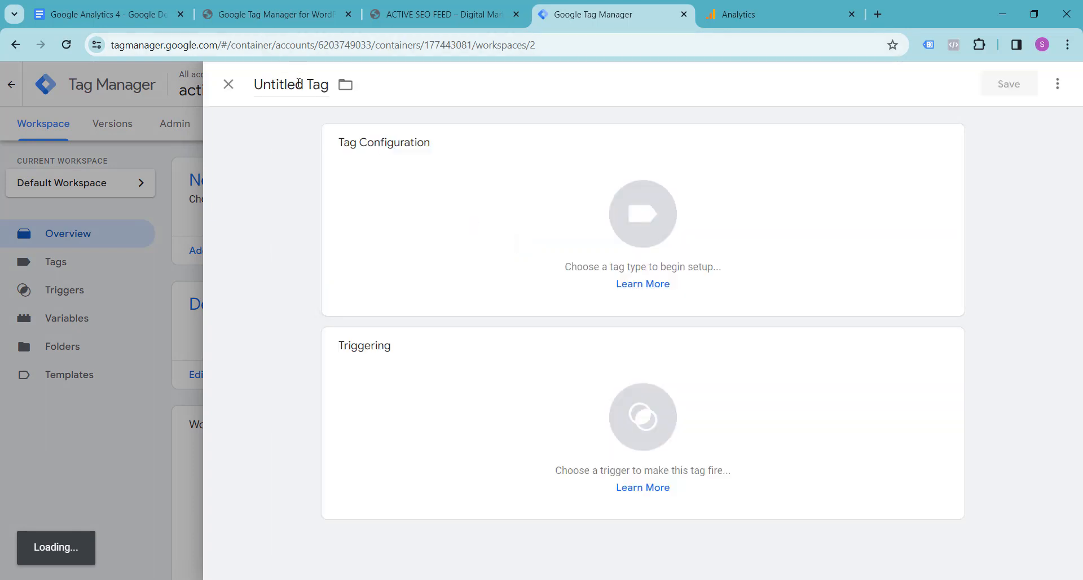
left_click(299, 85)
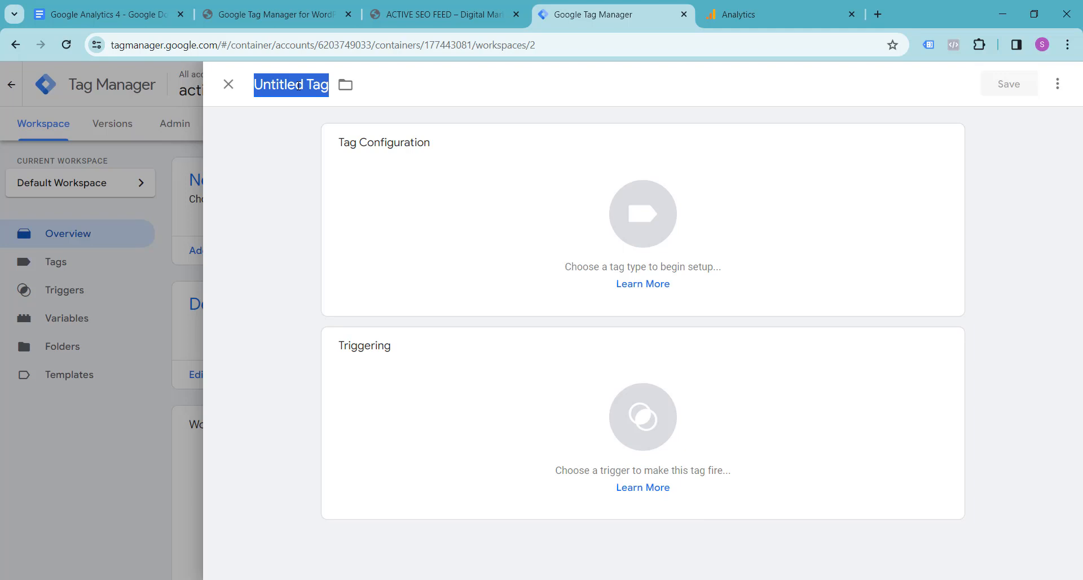
type("G")
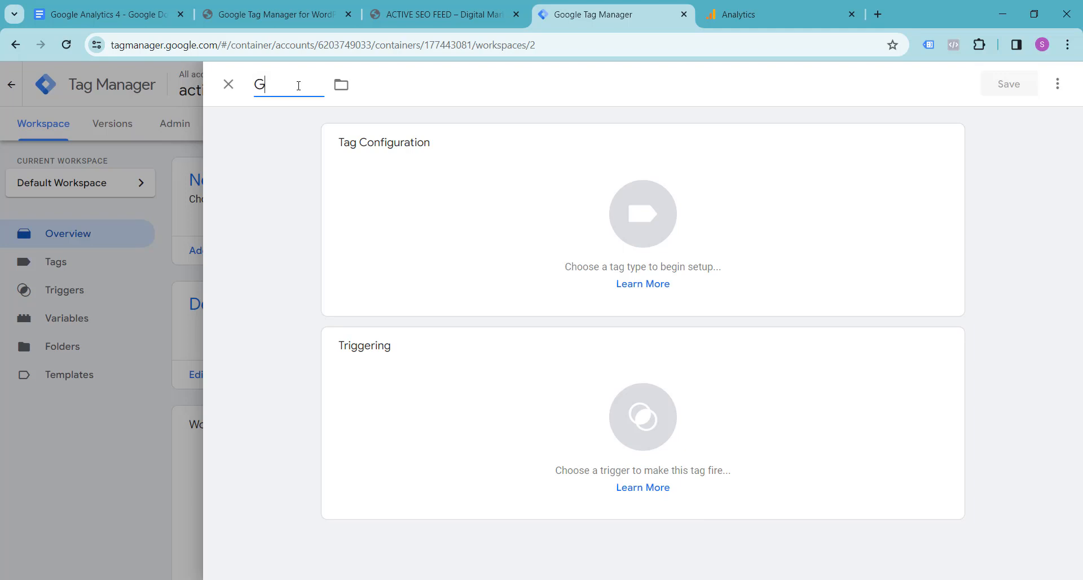
type("A4-B")
type("ase-Tag")
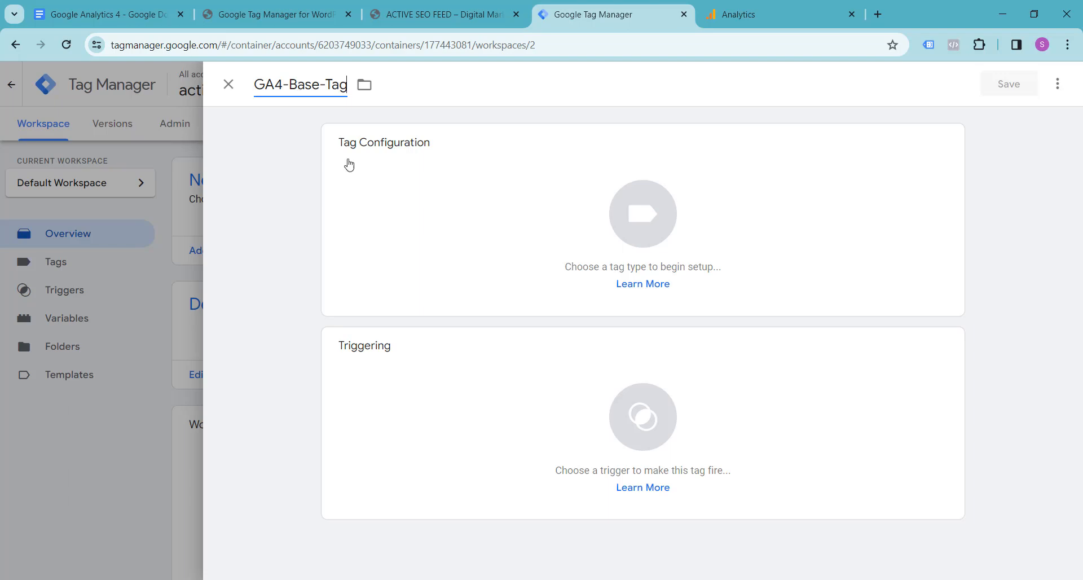
- Set the tag type of GA4-Base-Tag to Google Tag from the Google Analytics group
left_click(644, 221)
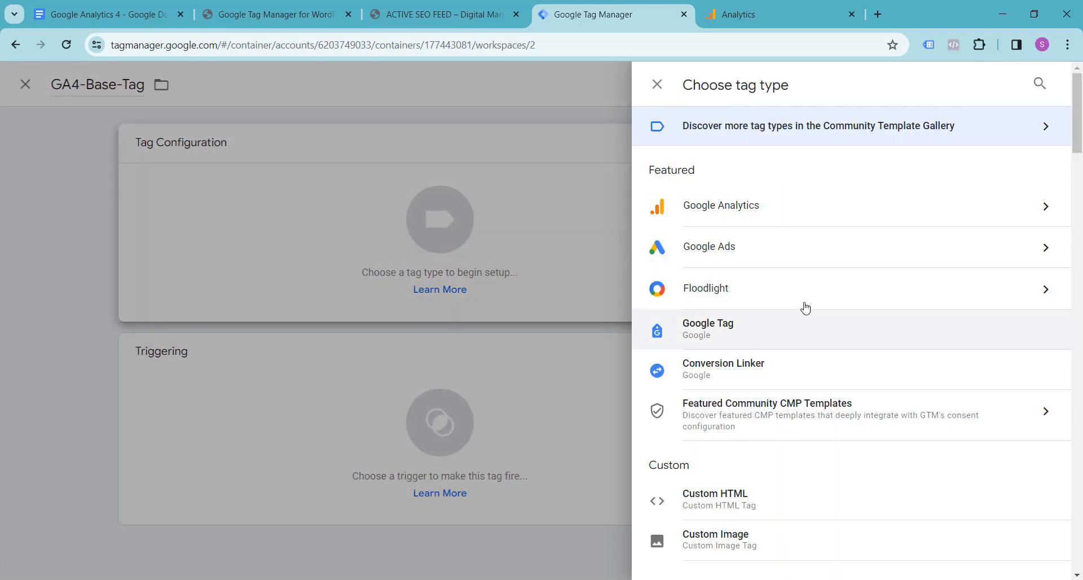
scroll(756, 361, "down", 5)
scroll(757, 379, "up", 5)
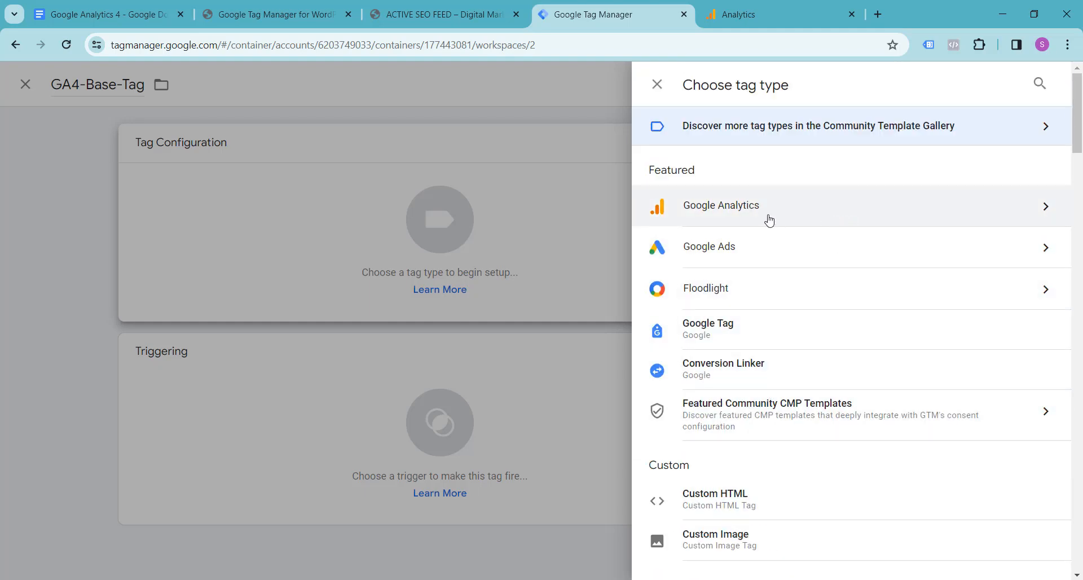
left_click(803, 219)
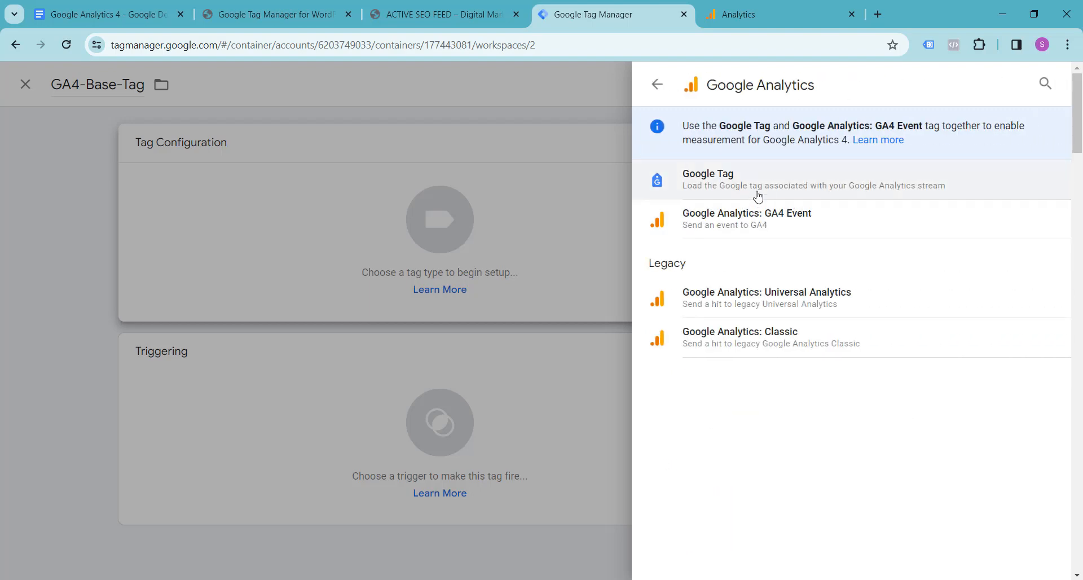
left_click(759, 194)
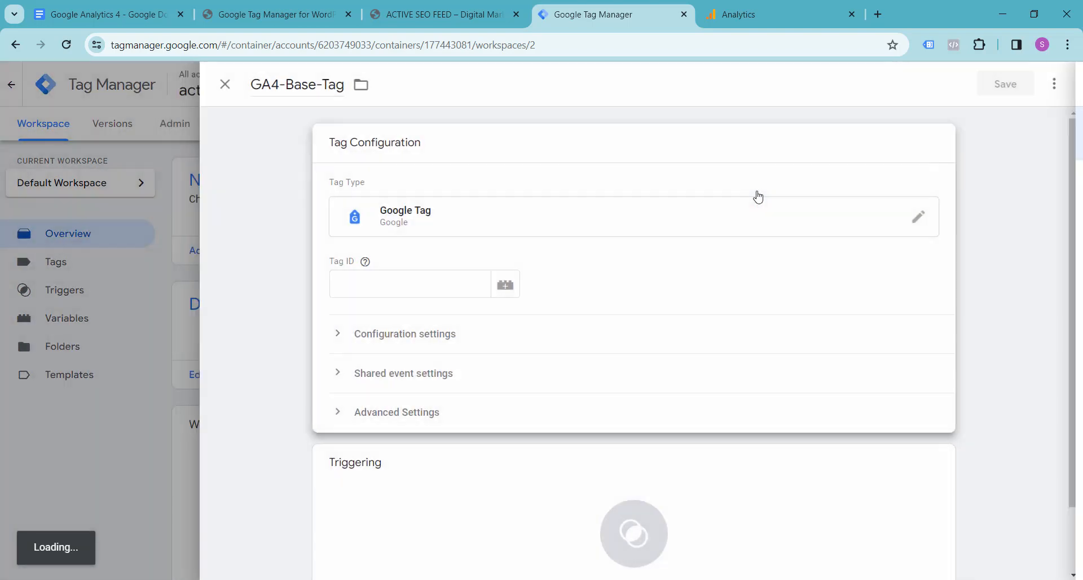
- Copy the measurement ID G-XCECW185FD from the Analytics web stream details and paste it as the tag's Tag ID
left_click(358, 284)
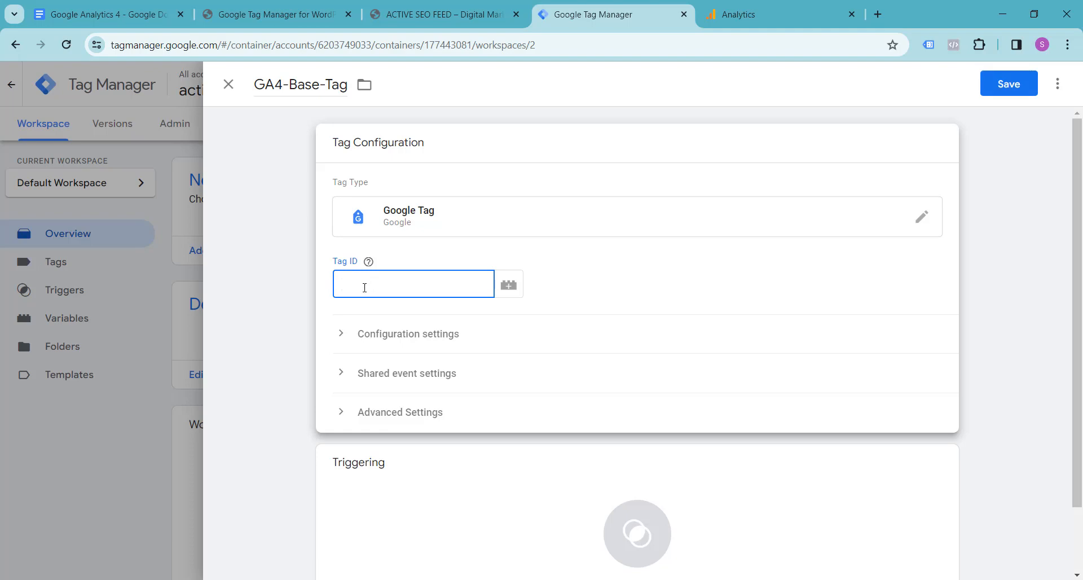
left_click(728, 14)
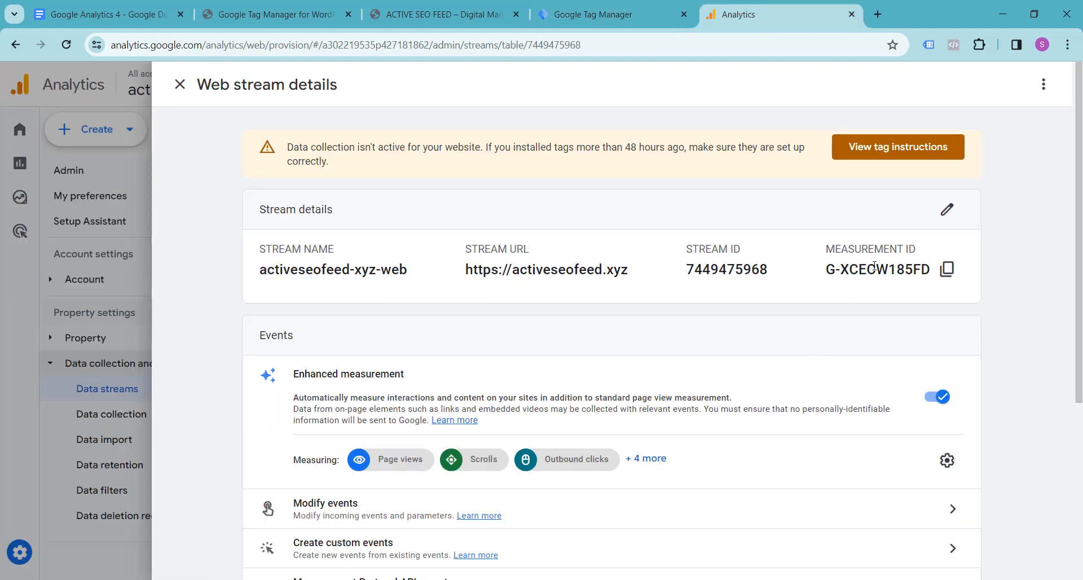
left_click(948, 269)
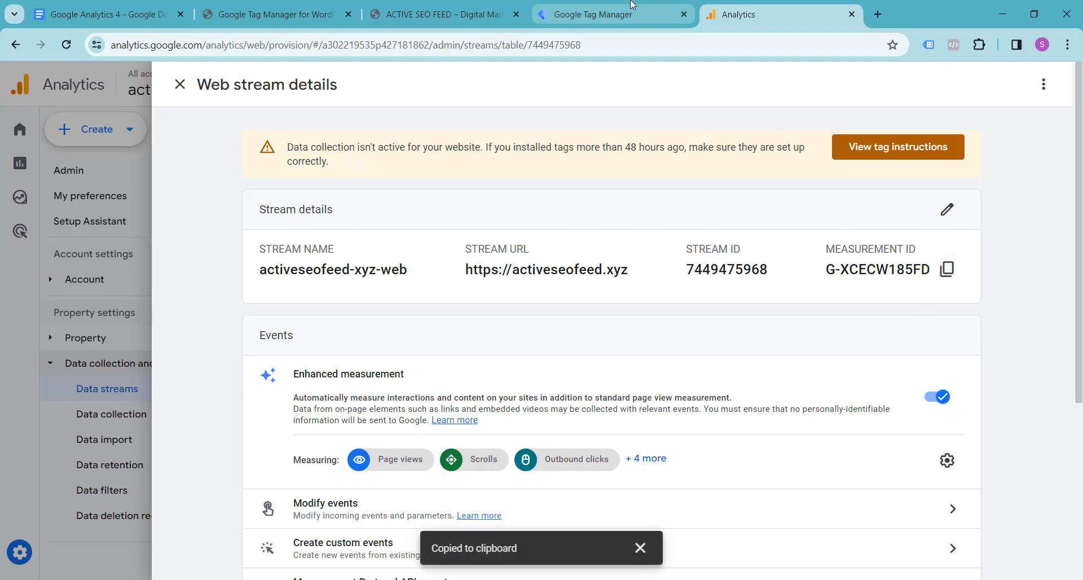
left_click(610, 14)
left_click(415, 288)
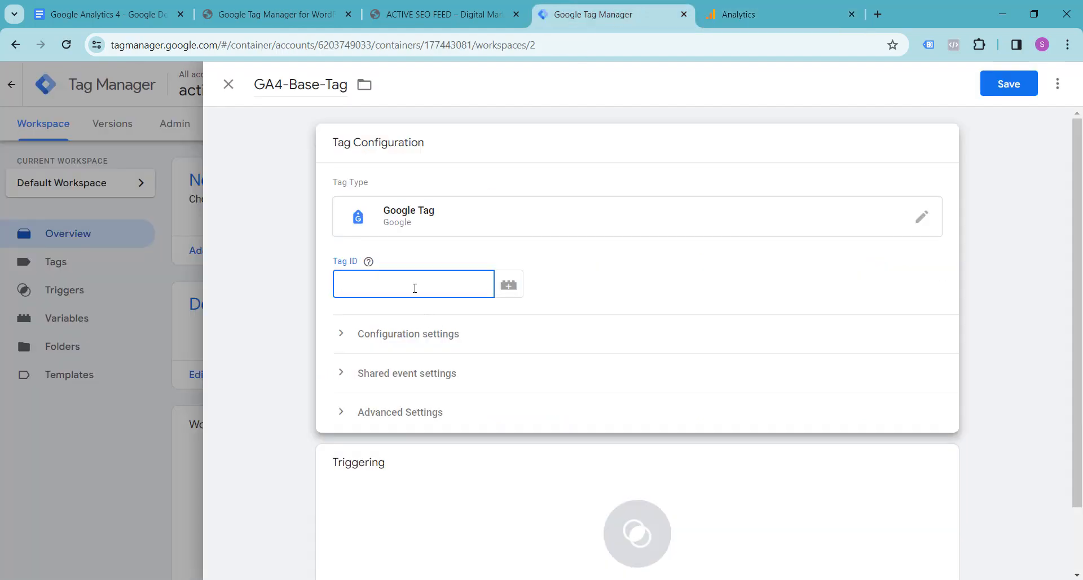
key("ctrl+v")
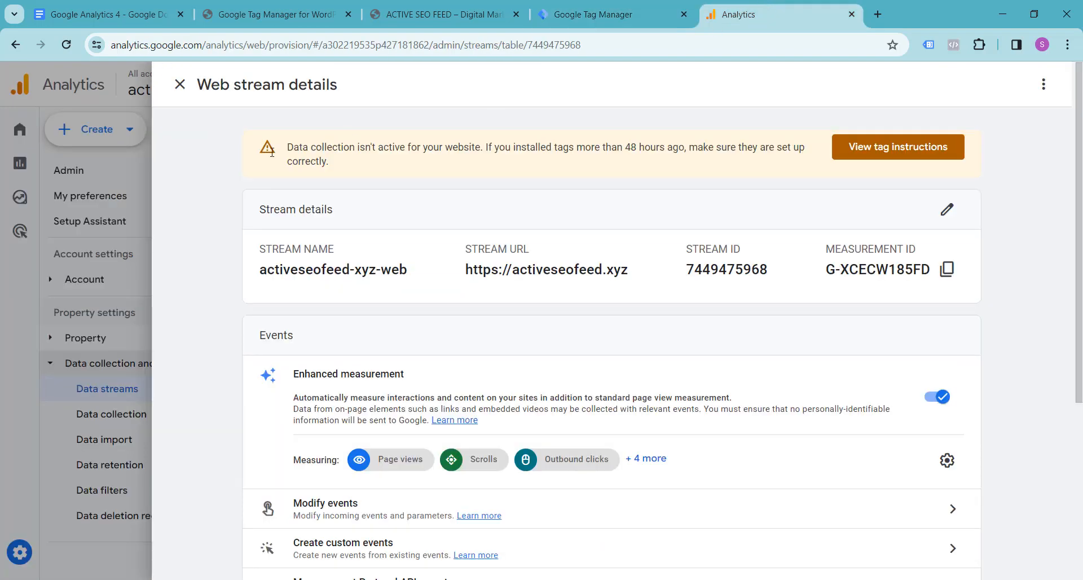
left_click(768, 8)
left_click(614, 4)
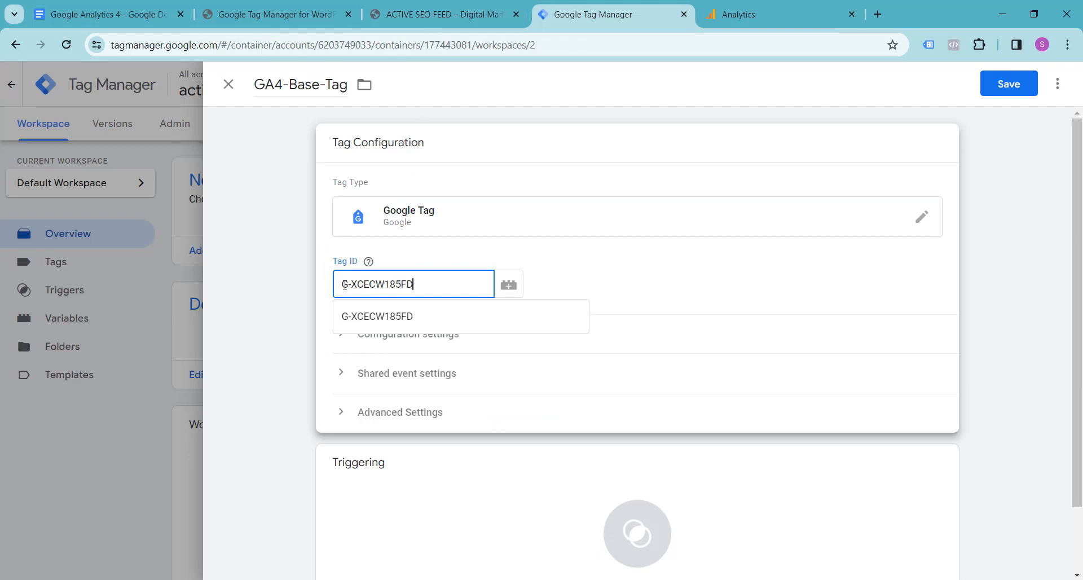
left_click(652, 270)
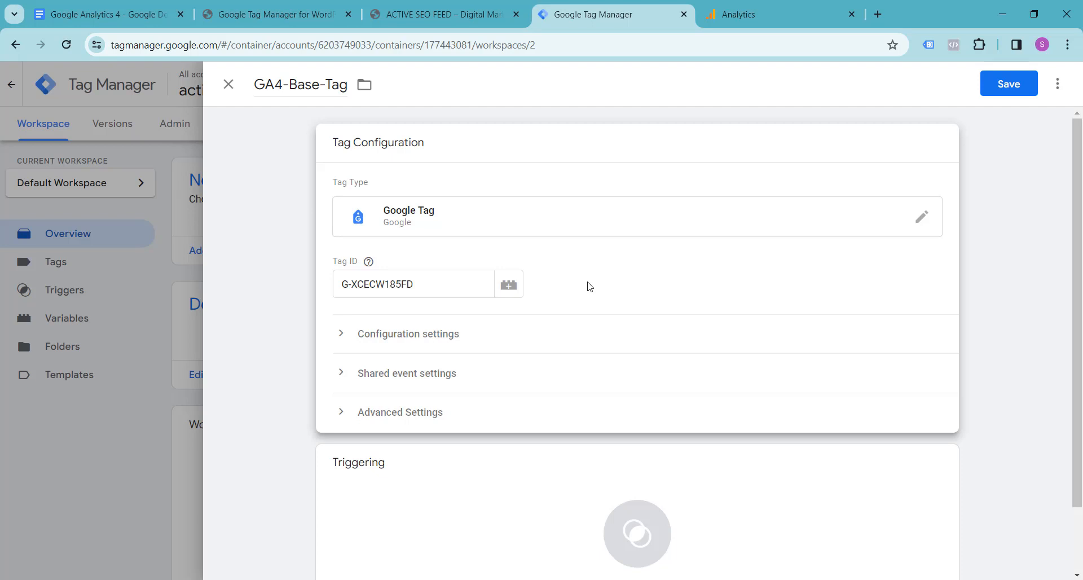
- Discard the unsaved GA4-Base-Tag after clearing its Tag ID and viewing the variables available for that field
triple_click(413, 287)
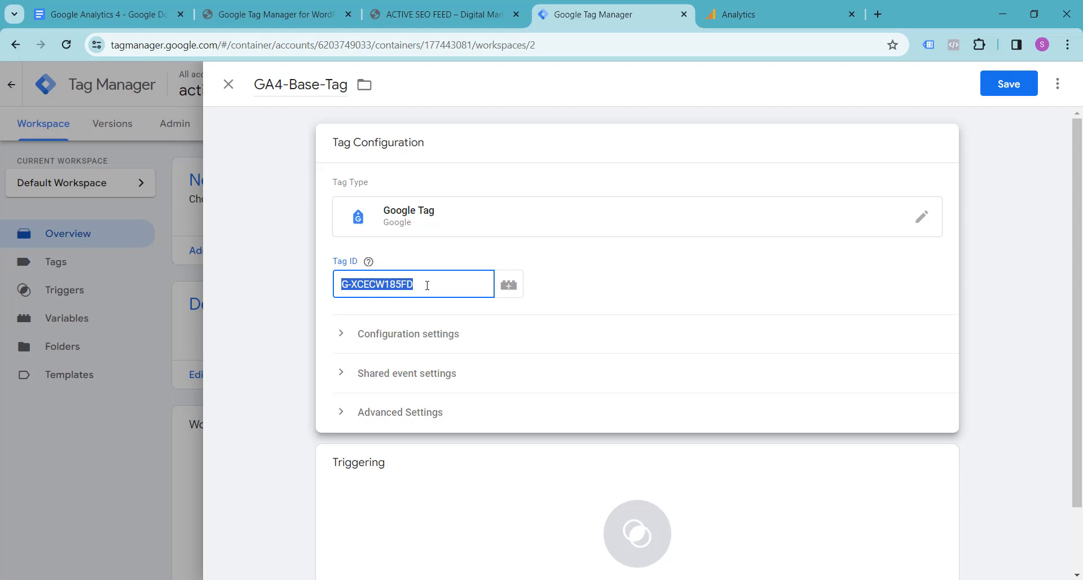
key("BackSpace")
left_click(510, 286)
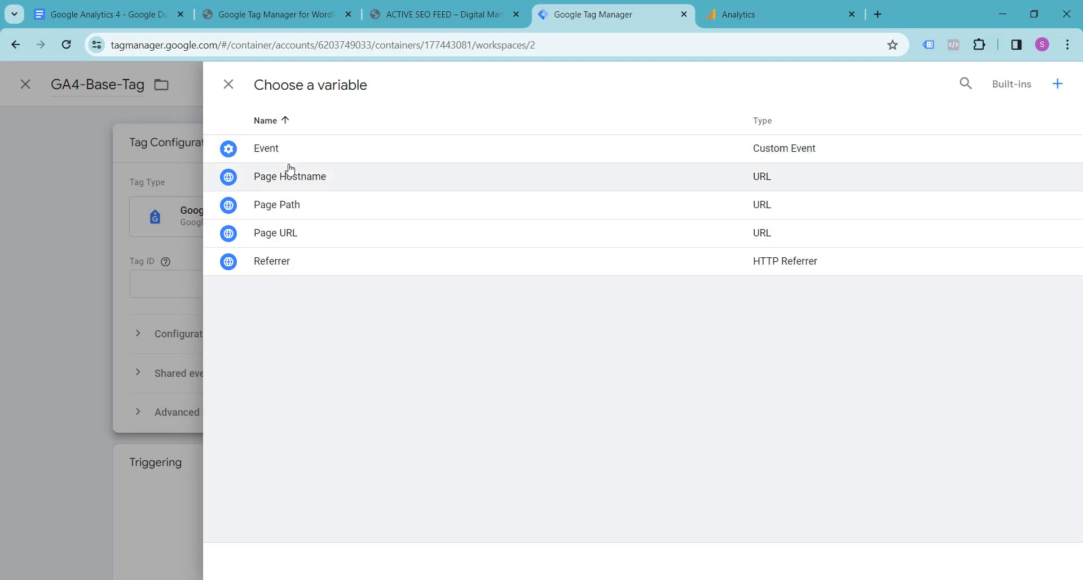
left_click(229, 90)
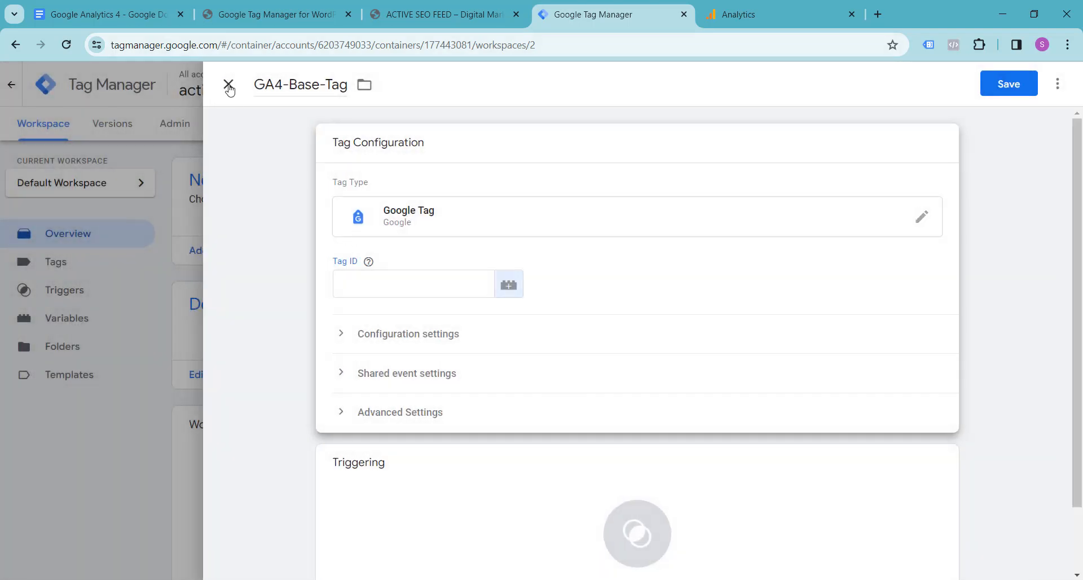
left_click(229, 88)
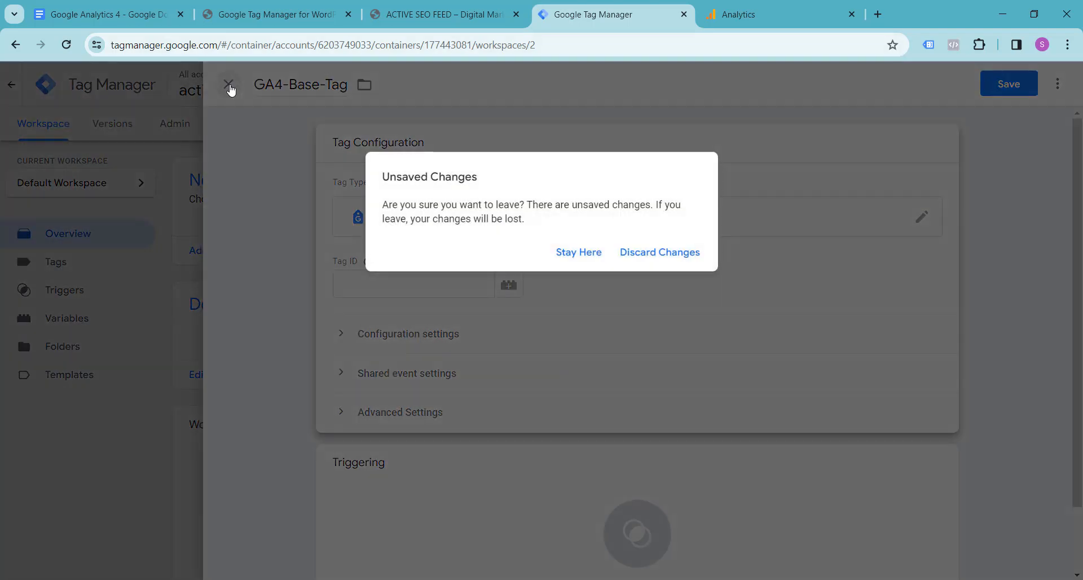
left_click(660, 257)
- Enable the built-in Utilities variables Environment Name, Container ID, Container Version, Random Number and HTML ID
left_click(79, 319)
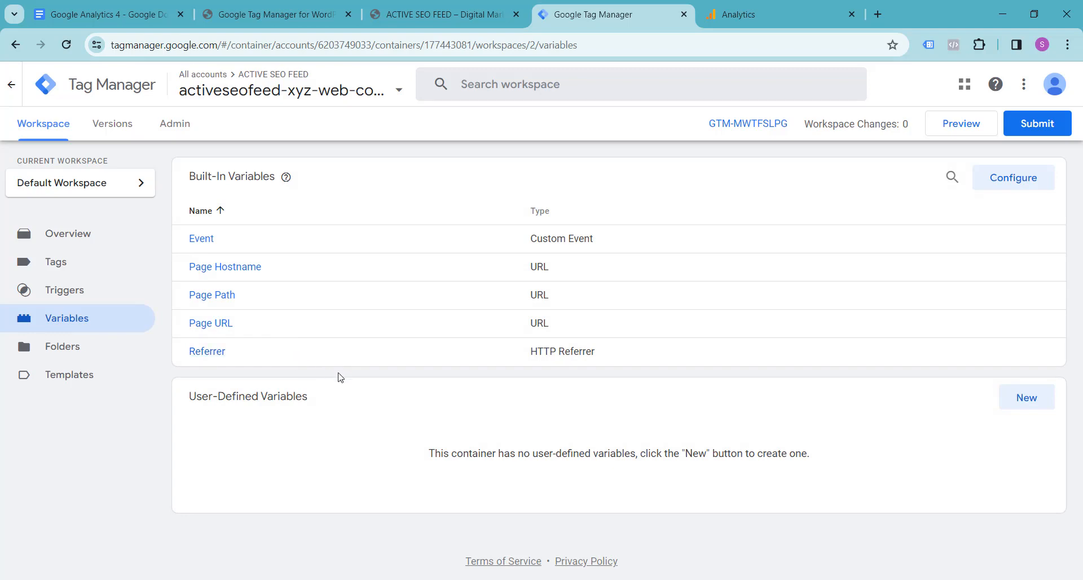
left_click(1001, 188)
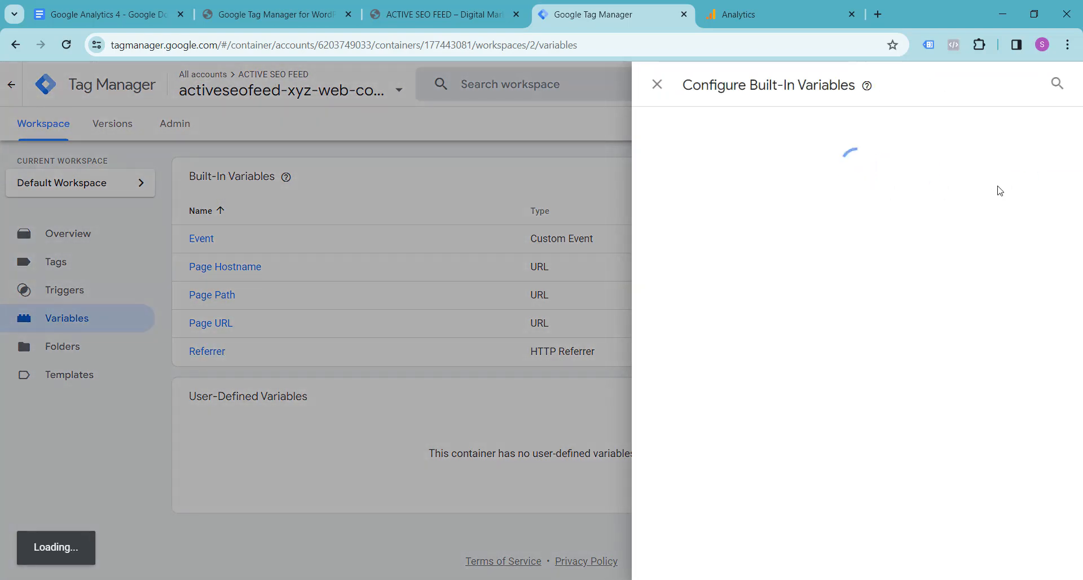
scroll(824, 271, "down", 1)
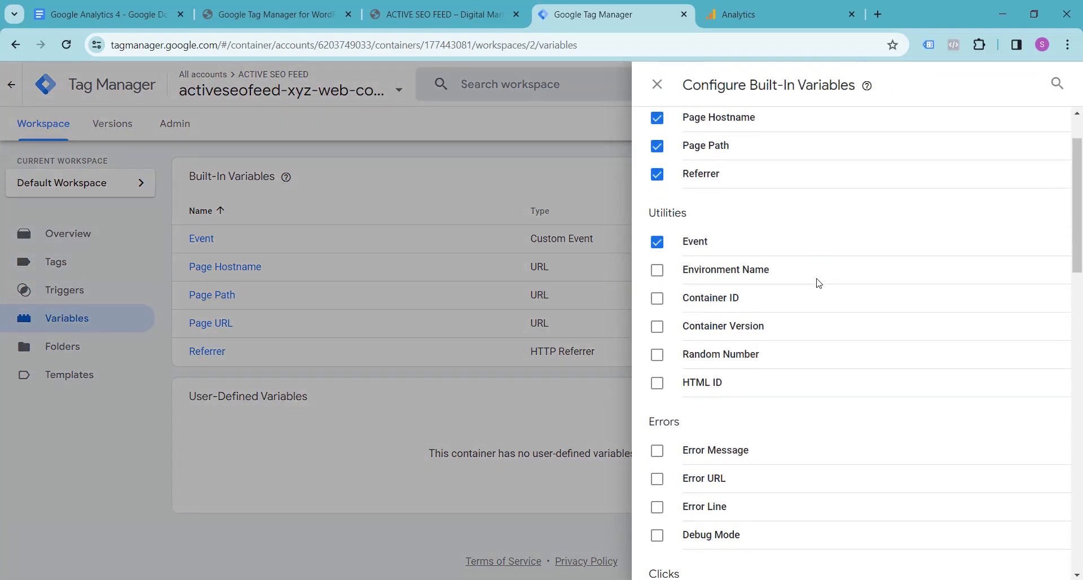
left_click(657, 273)
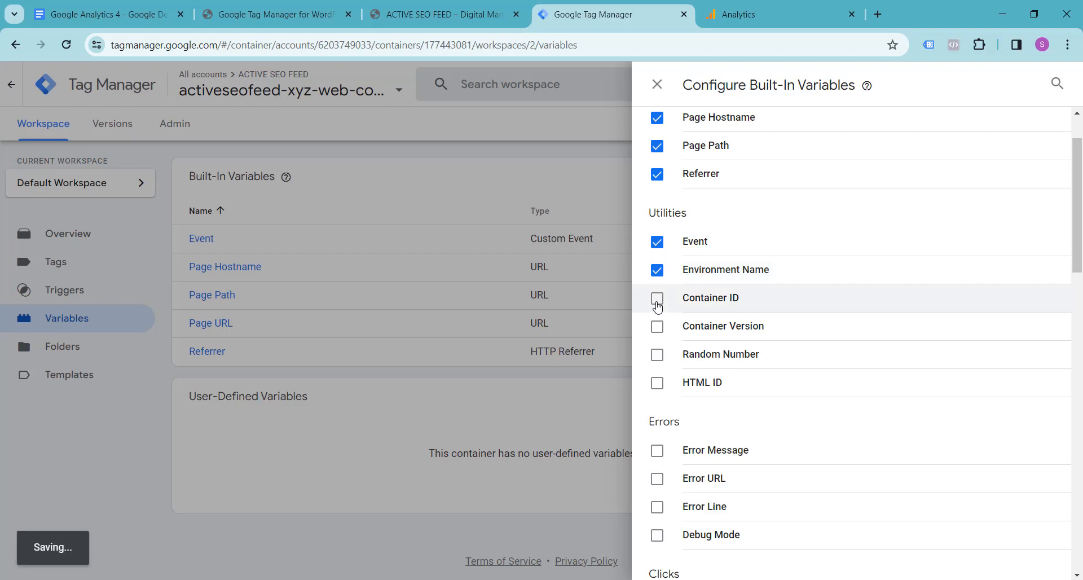
left_click(657, 298)
left_click(657, 354)
left_click(658, 383)
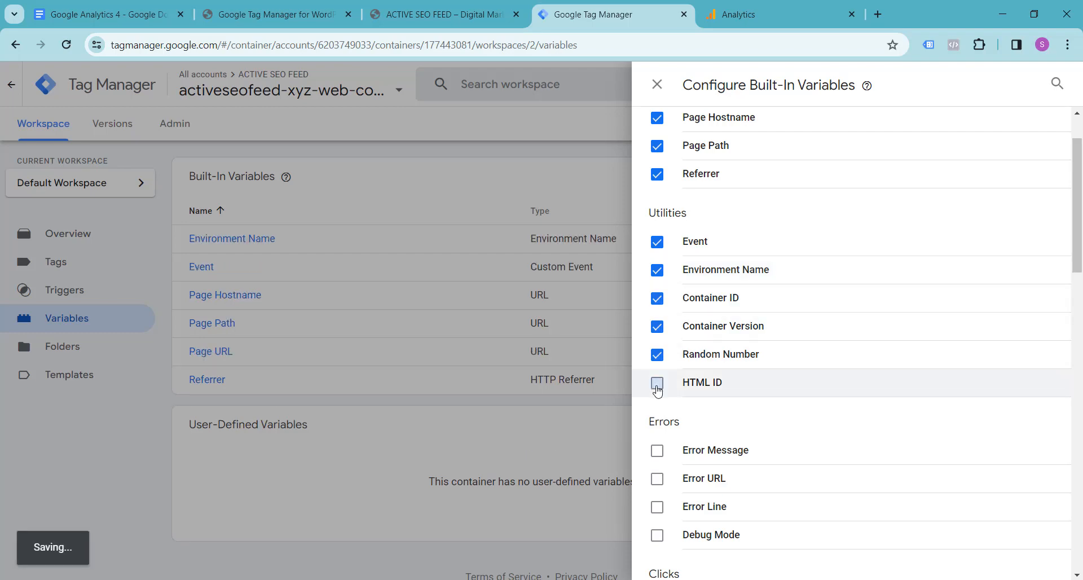
- Enable the built-in Errors variables Error Message, Error URL, Error Line and Debug Mode
scroll(658, 384, "down", 3)
left_click(656, 240)
left_click(658, 267)
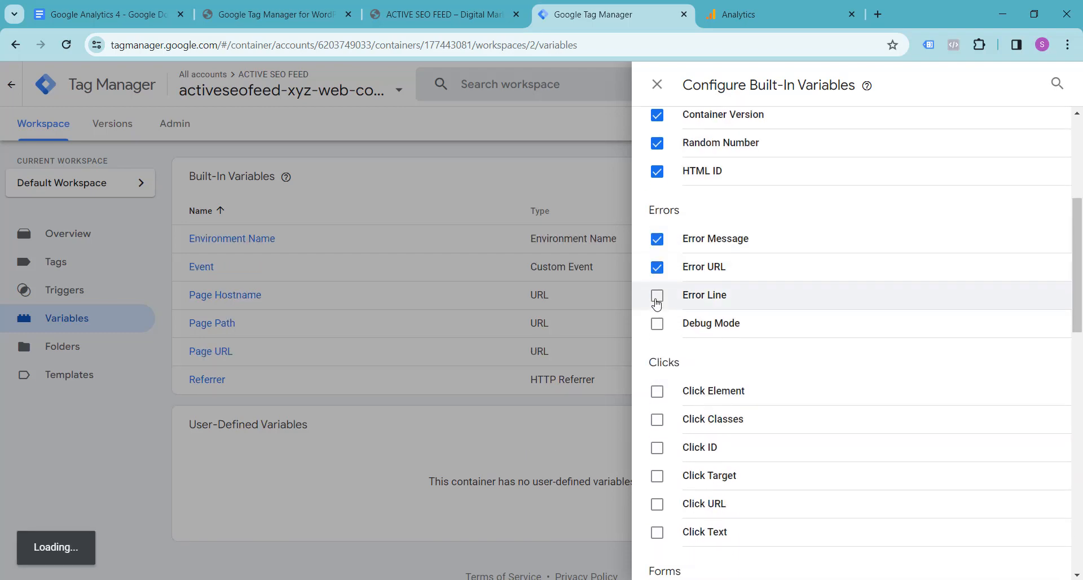
left_click(657, 295)
left_click(657, 324)
- Enable the built-in Clicks variables Click Element, Click Classes, Click ID, Click Target, Click URL and Click Text
left_click(658, 392)
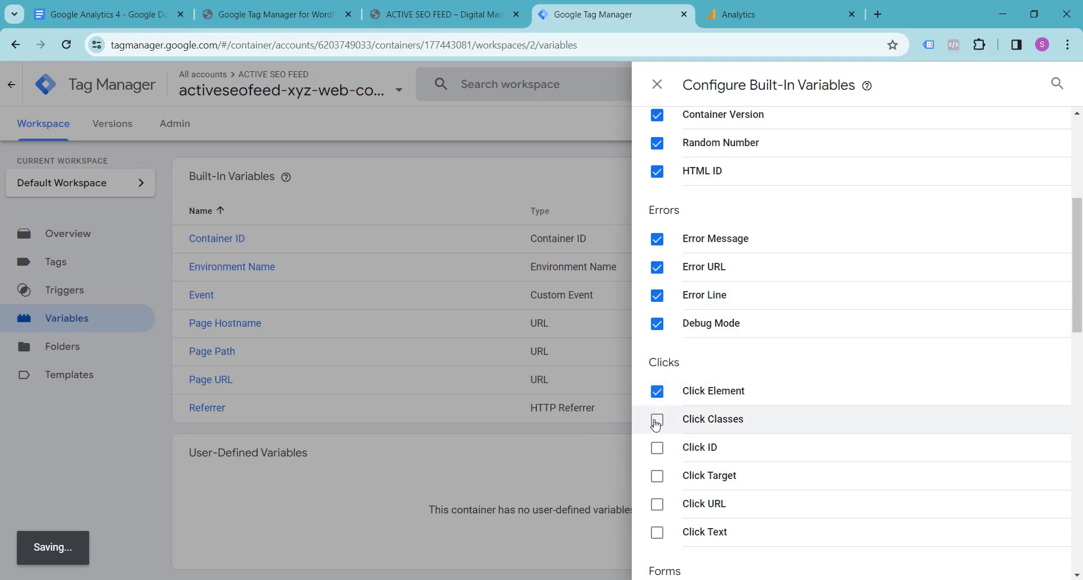
left_click(658, 420)
left_click(657, 447)
left_click(657, 477)
scroll(657, 451, "down", 3)
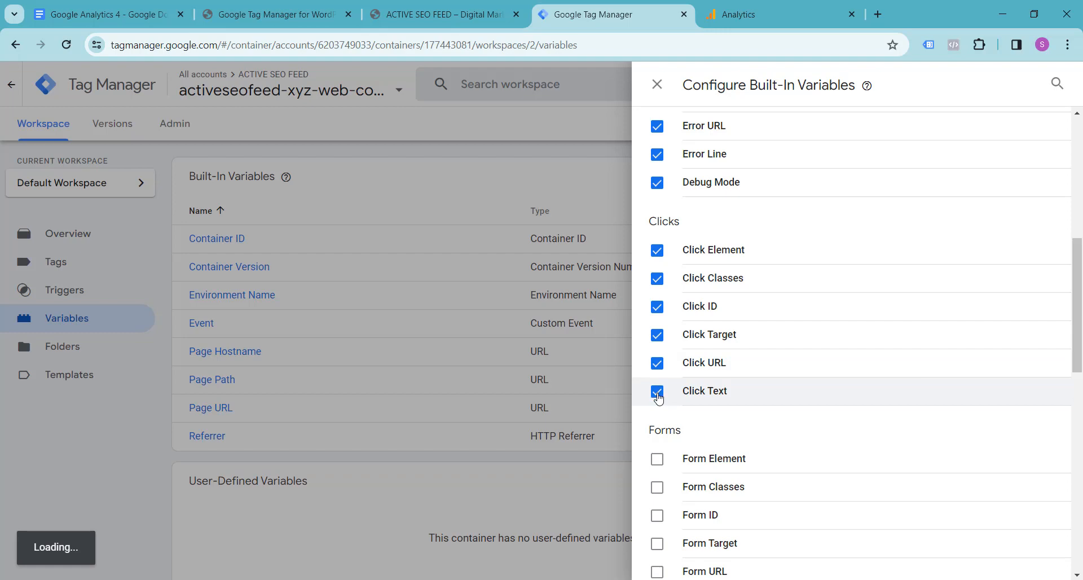
- Enable the built-in Forms variables Form Element, Form Classes, Form ID, Form Target, Form URL and Form Text
left_click(658, 458)
scroll(656, 452, "down", 3)
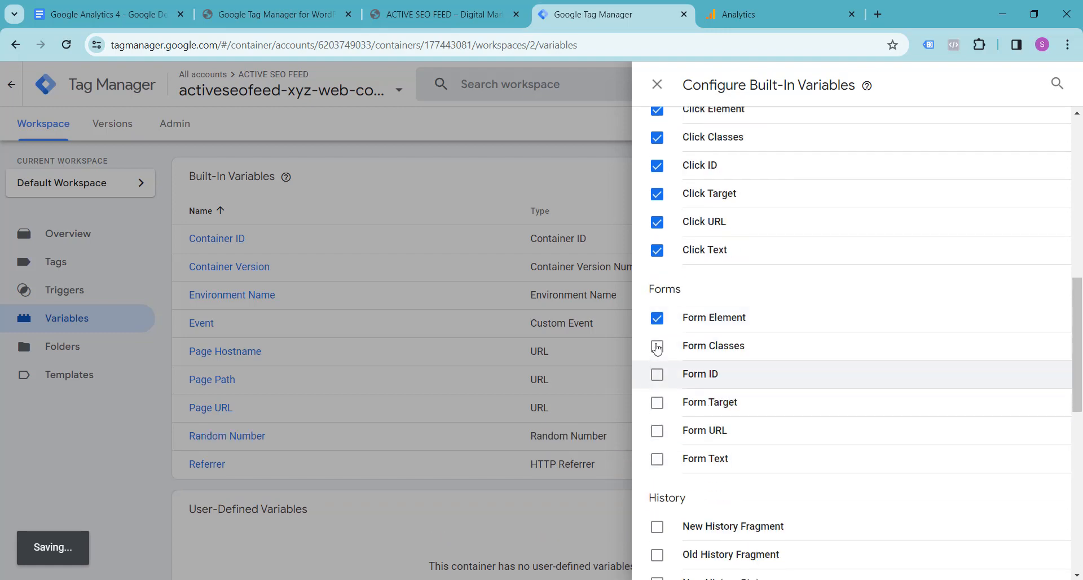
left_click(658, 346)
left_click(657, 375)
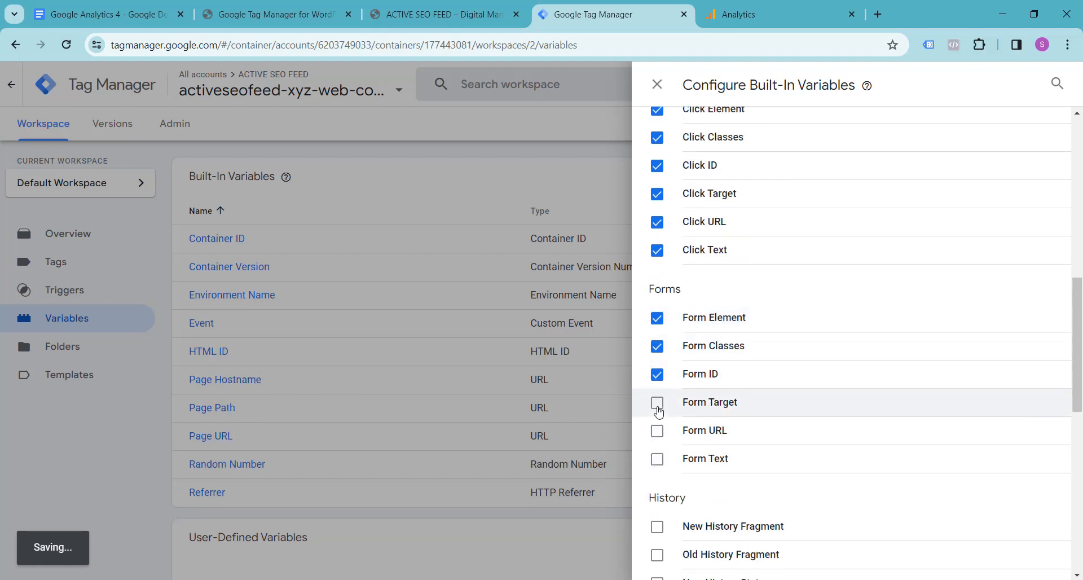
left_click(657, 403)
left_click(657, 431)
left_click(658, 459)
- Enable the built-in History variables New History Fragment, Old History Fragment, New History State, Old History State and History Source
scroll(691, 398, "down", 3)
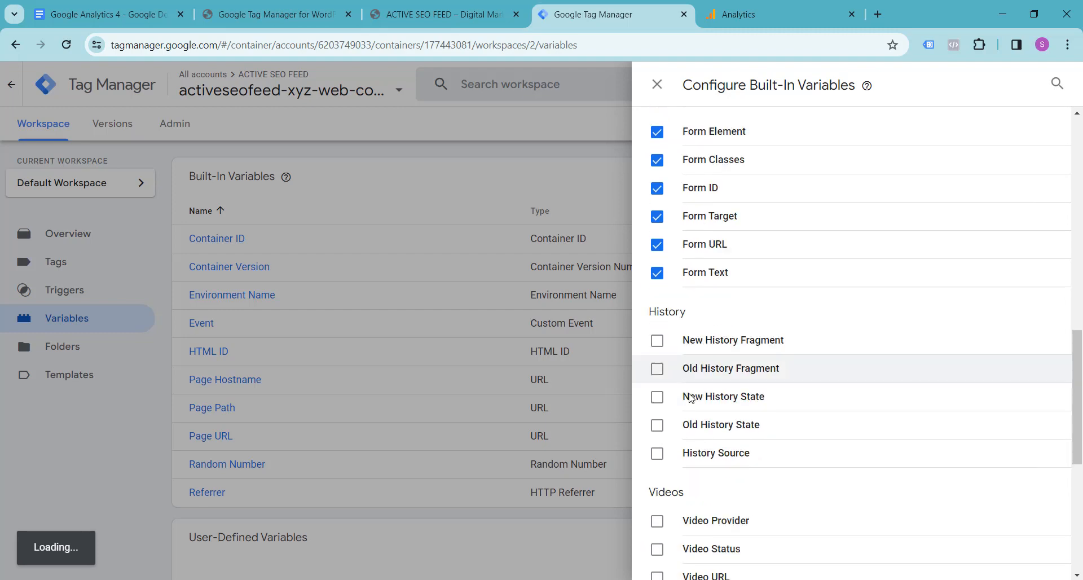
left_click(657, 314)
left_click(657, 343)
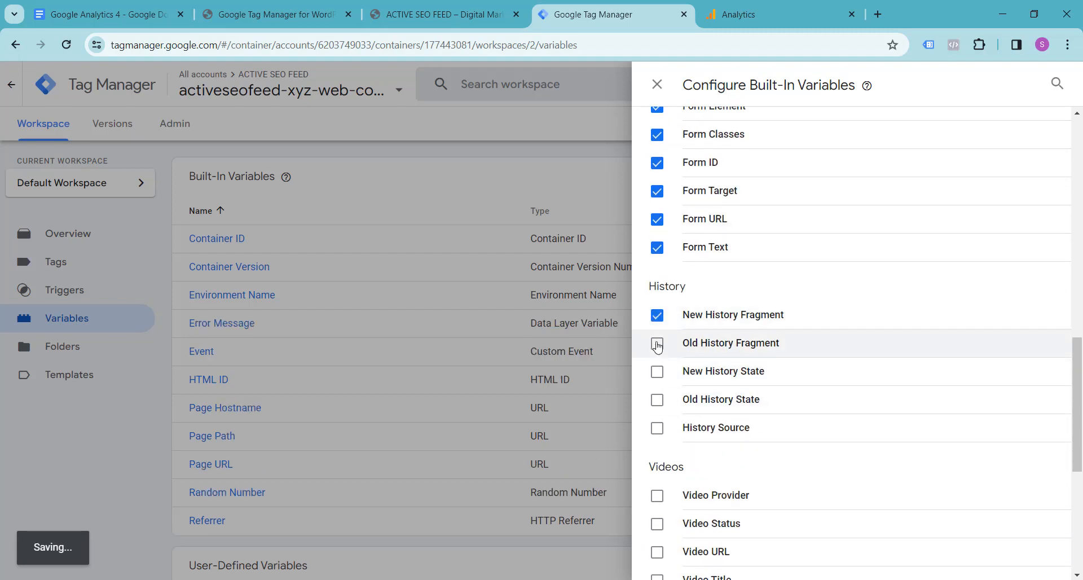
left_click(657, 371)
left_click(657, 399)
left_click(658, 427)
- Enable all built-in Videos variables: Video Provider, Status, URL, Title, Duration, Current Time, Percent and Visible
scroll(658, 364, "down", 2)
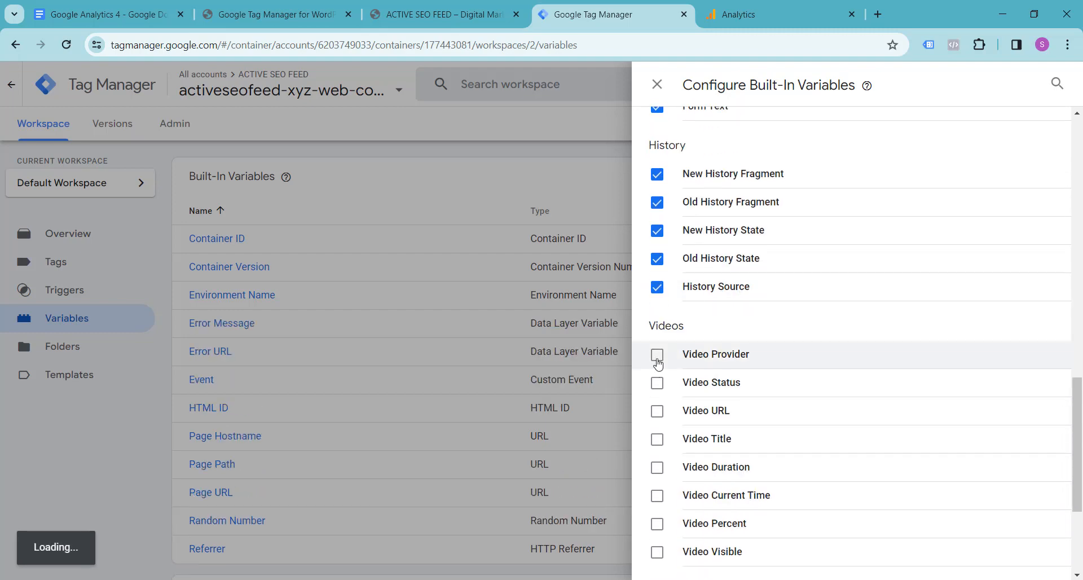
left_click(657, 355)
left_click(657, 383)
left_click(657, 411)
scroll(659, 412, "down", 2)
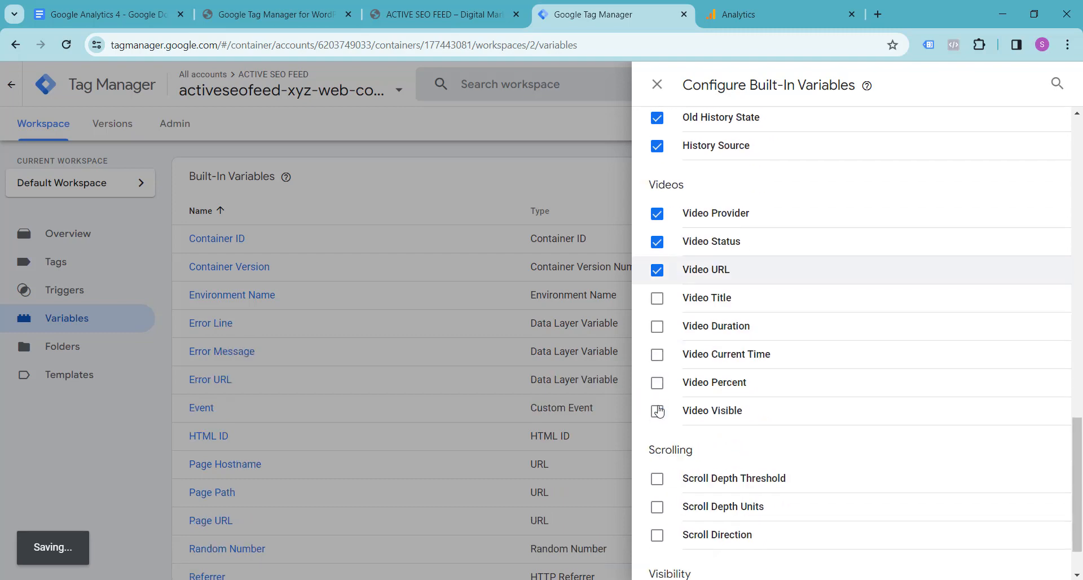
left_click(658, 299)
left_click(658, 327)
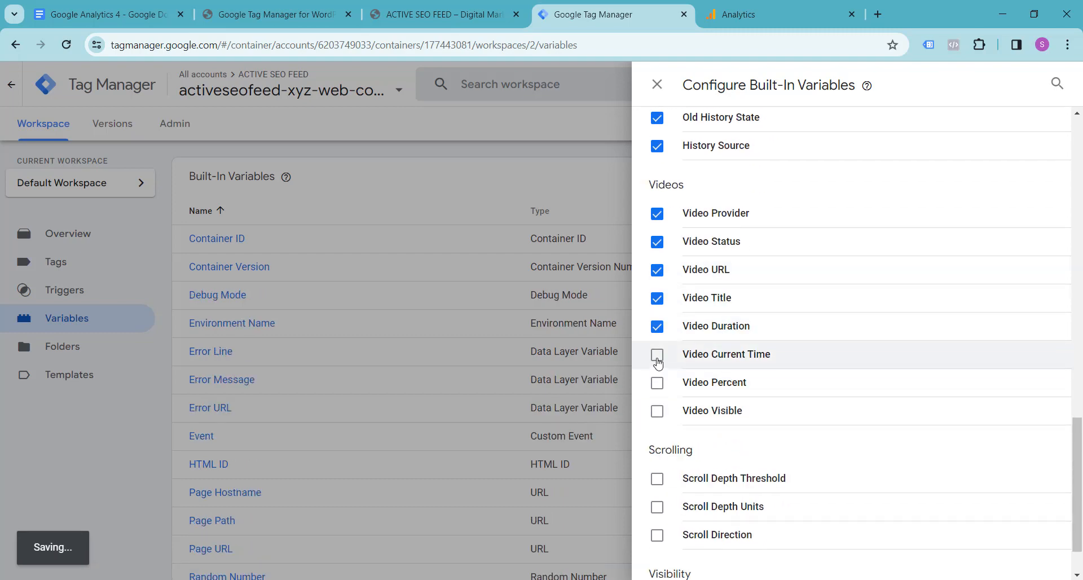
left_click(657, 357)
left_click(657, 383)
left_click(657, 412)
- Enable the Scrolling variables Scroll Depth Threshold, Scroll Depth Units and Scroll Direction plus the Visibility variables Percent Visible and On-Screen Duration, and close the configuration
scroll(657, 414, "down", 1)
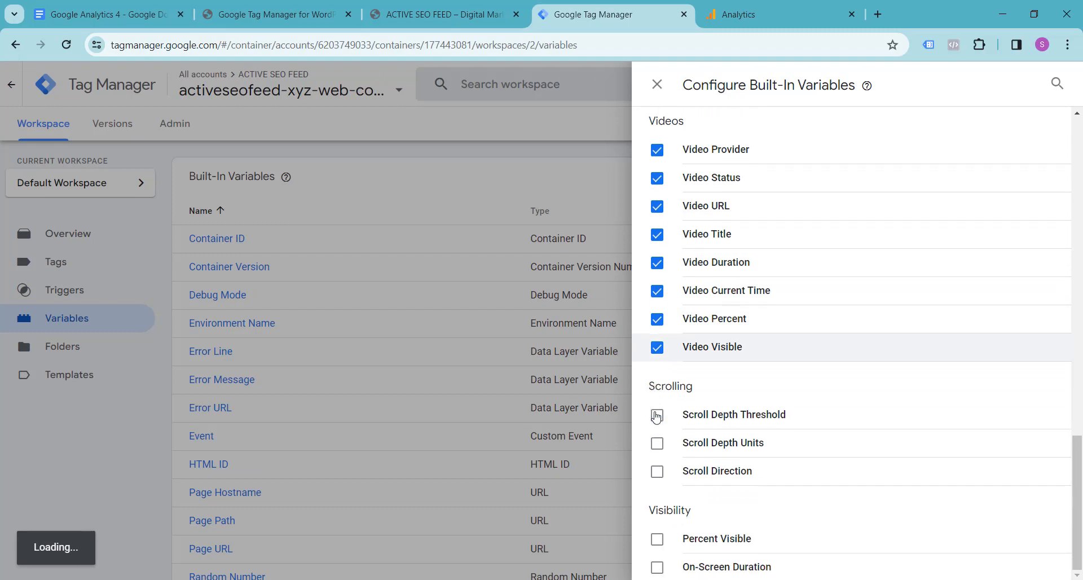
left_click(657, 415)
left_click(658, 443)
left_click(658, 472)
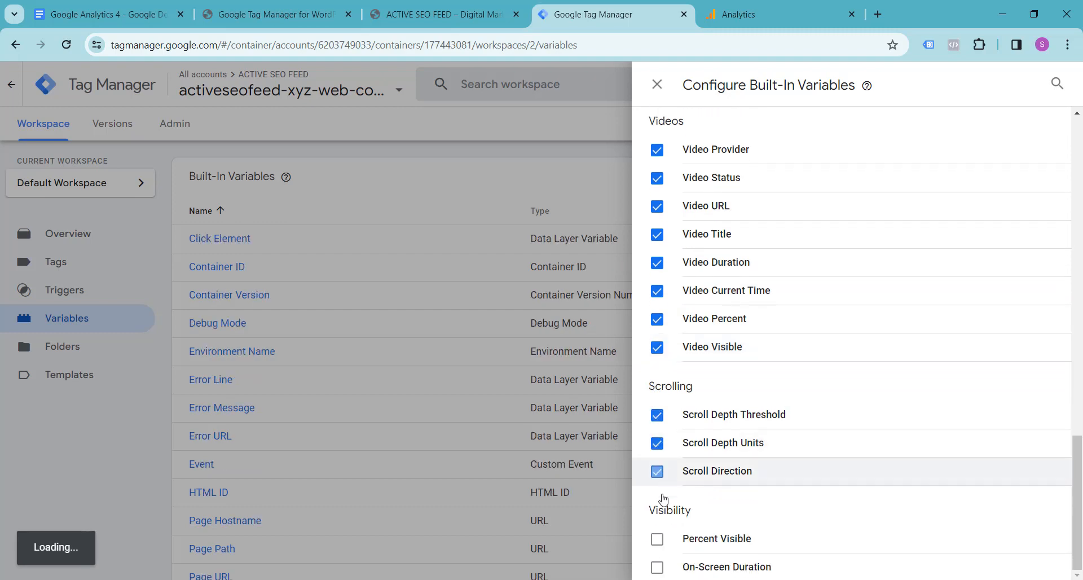
left_click(658, 540)
left_click(658, 567)
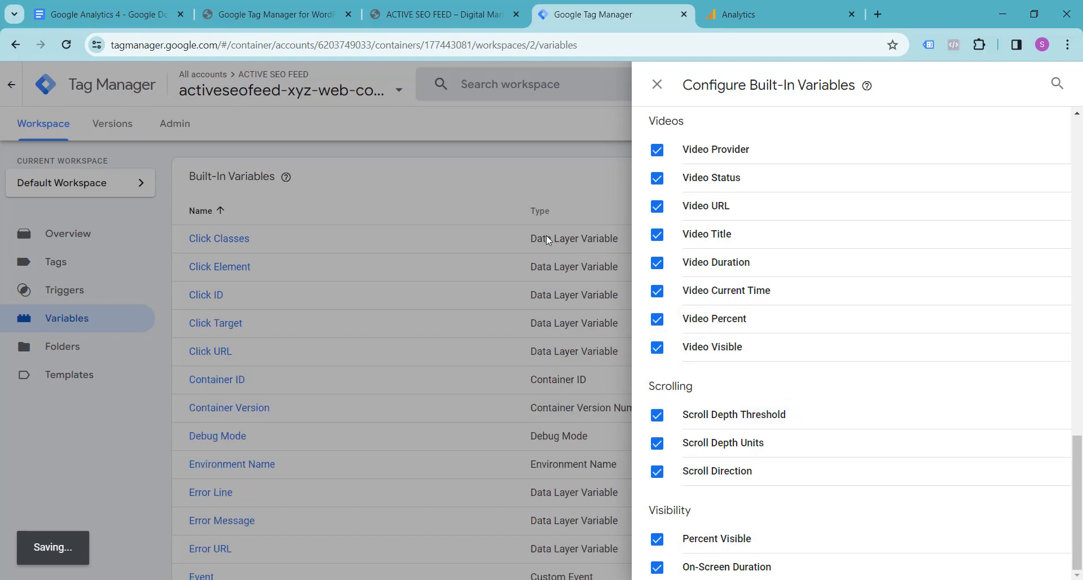
left_click(657, 84)
- Review the list of enabled built-in variables and the User-Defined Variables section below it
scroll(385, 303, "down", 5)
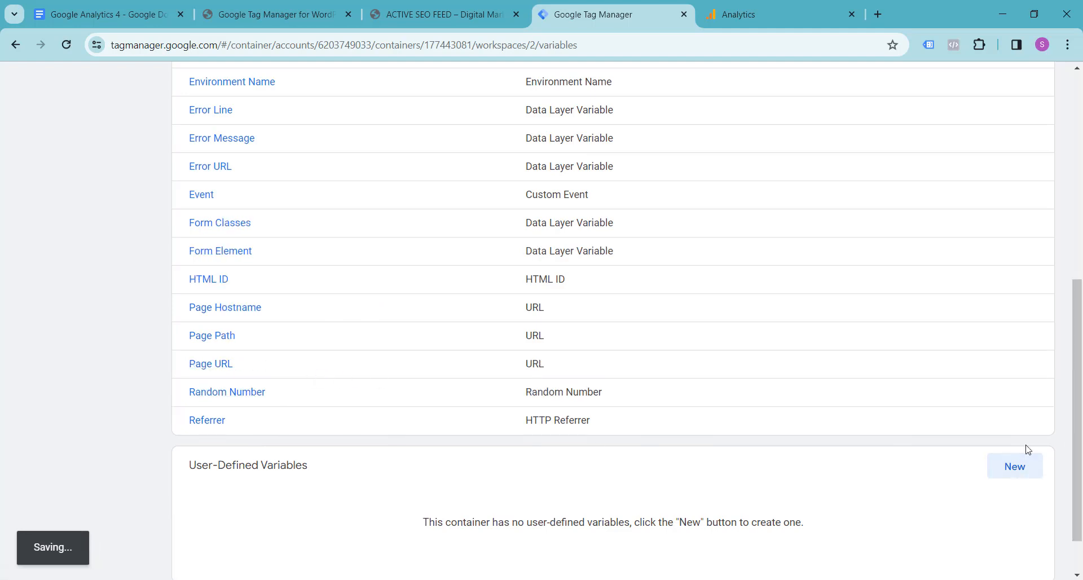
scroll(1015, 454, "down", 1)
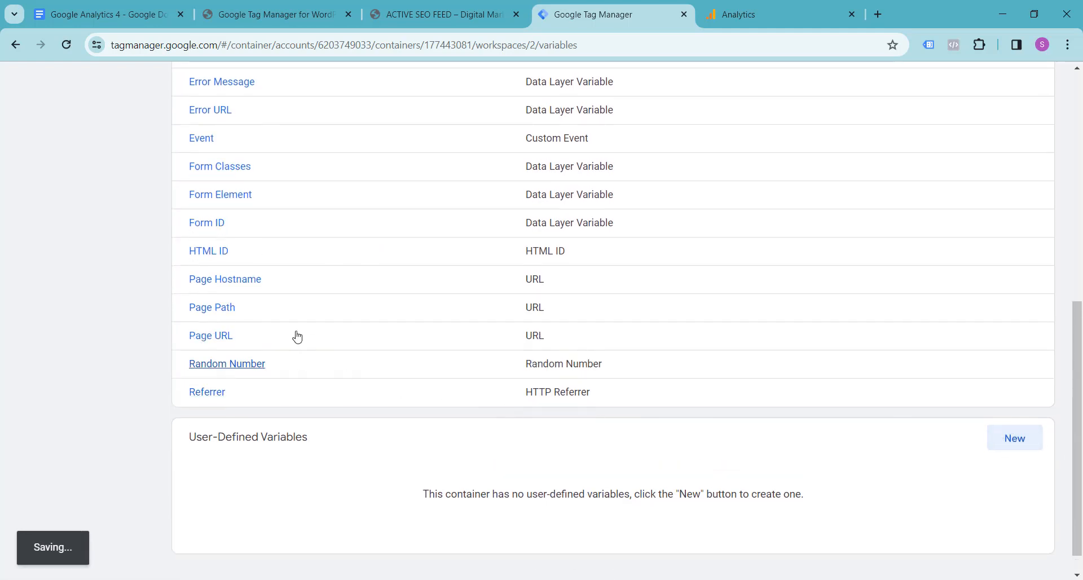
scroll(306, 305, "up", 8)
scroll(288, 288, "down", 1)
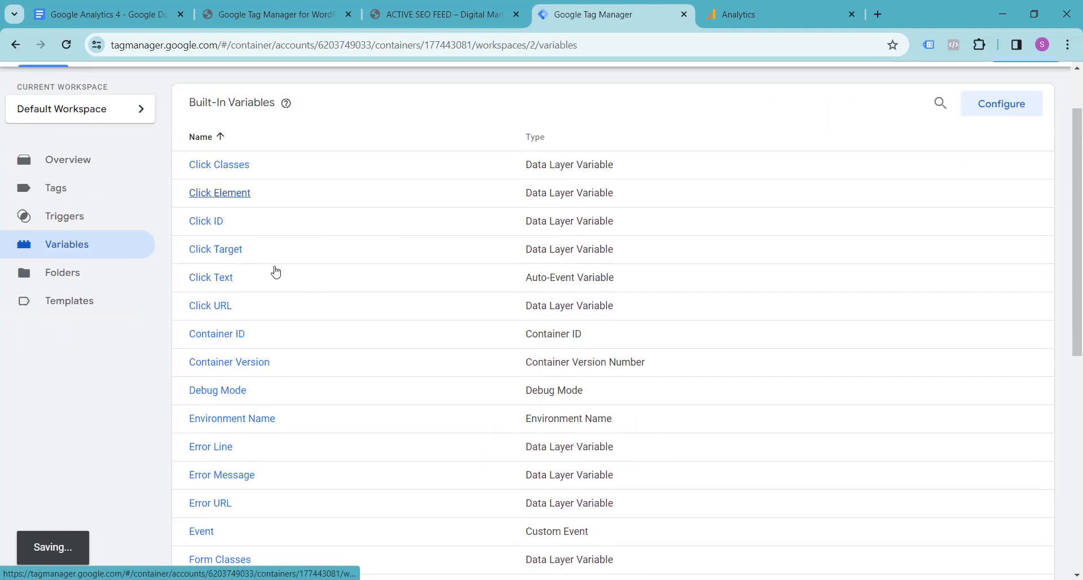
scroll(276, 273, "down", 4)
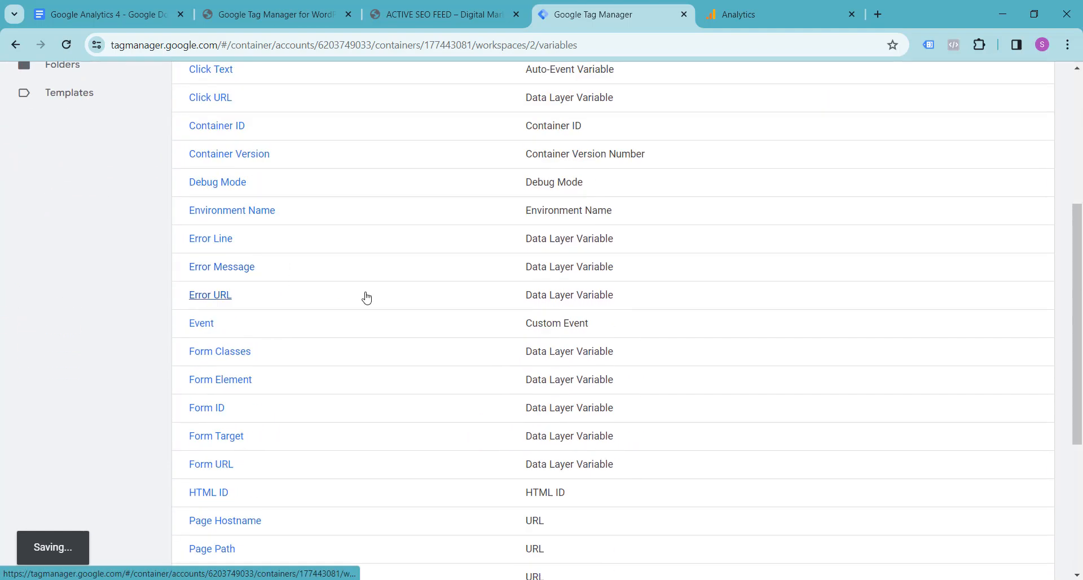
scroll(366, 297, "down", 3)
scroll(368, 299, "up", 4)
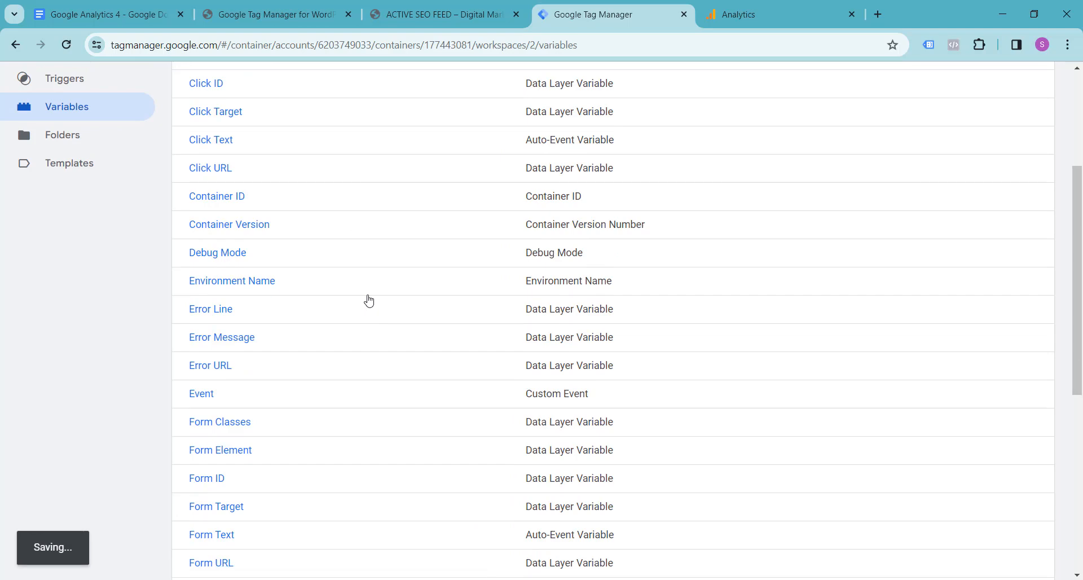
scroll(369, 300, "up", 4)
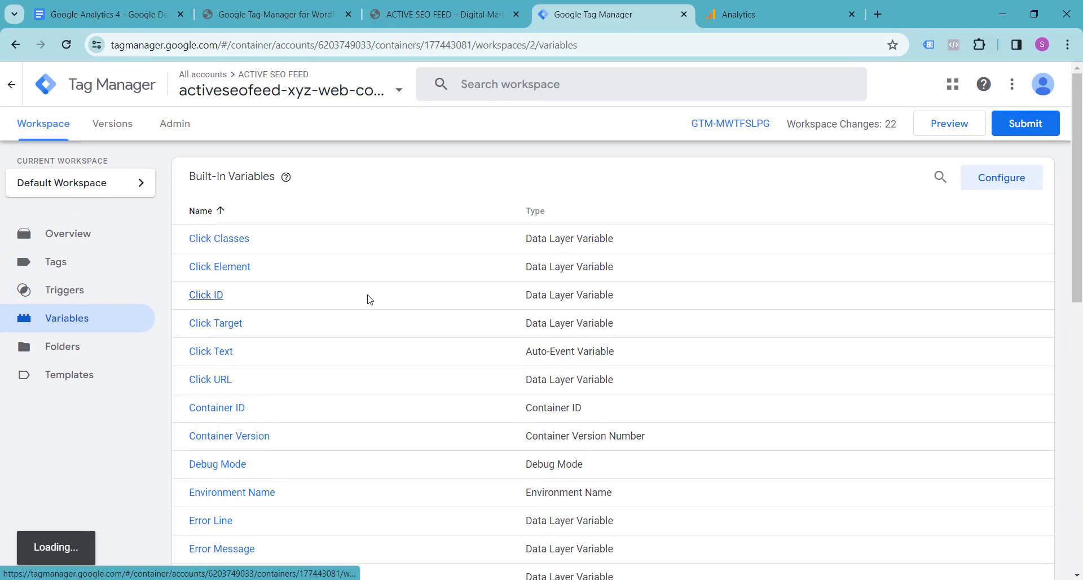
scroll(369, 300, "down", 10)
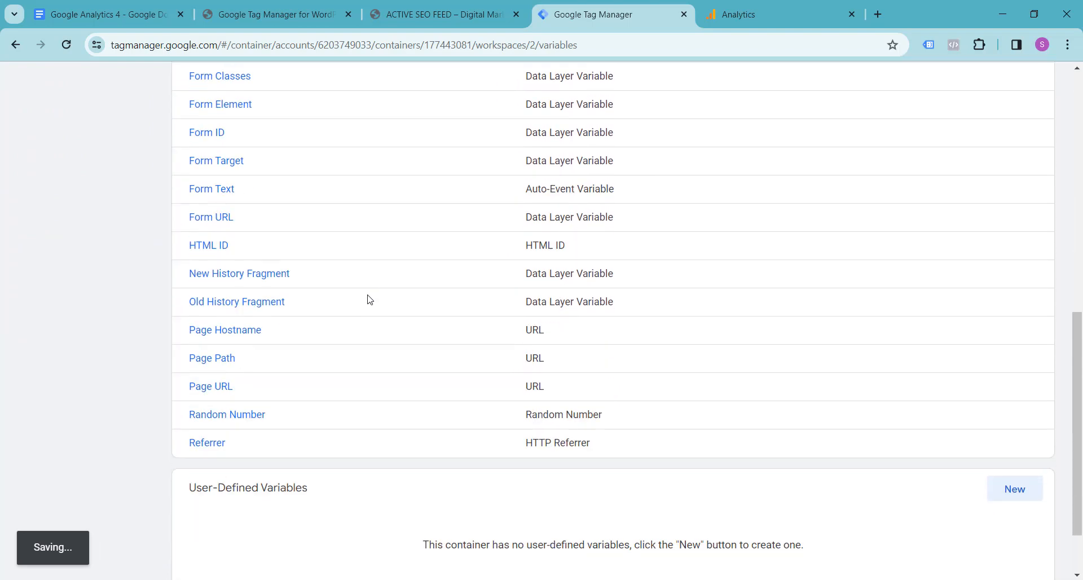
scroll(369, 300, "down", 3)
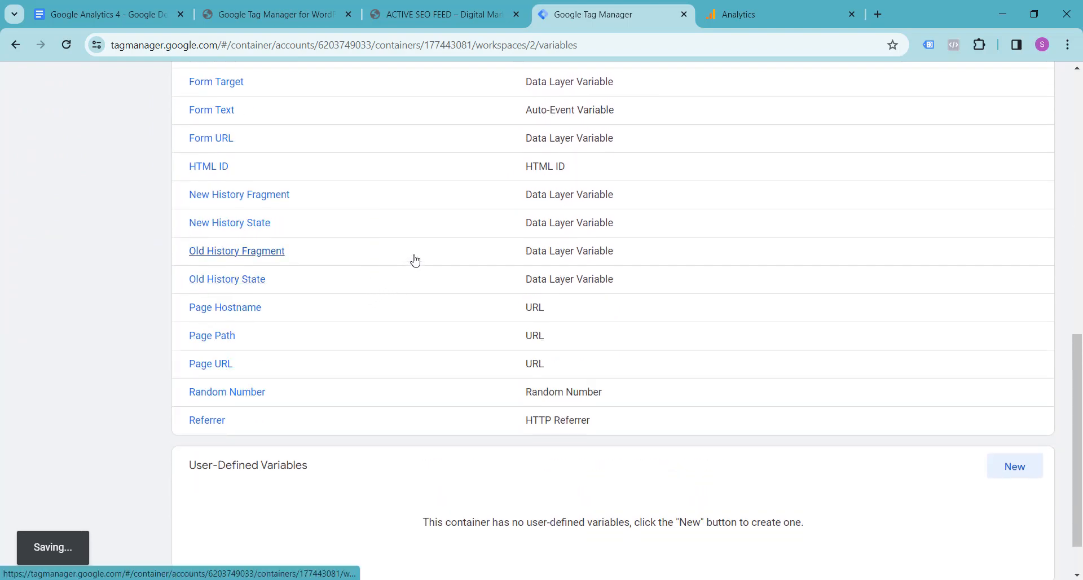
scroll(415, 260, "up", 10)
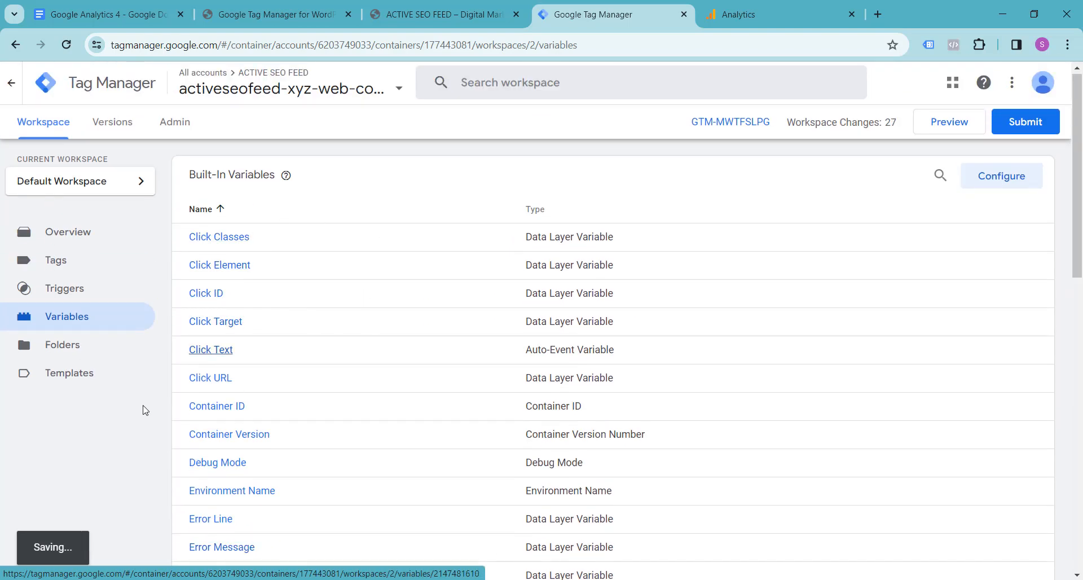
scroll(435, 341, "down", 10)
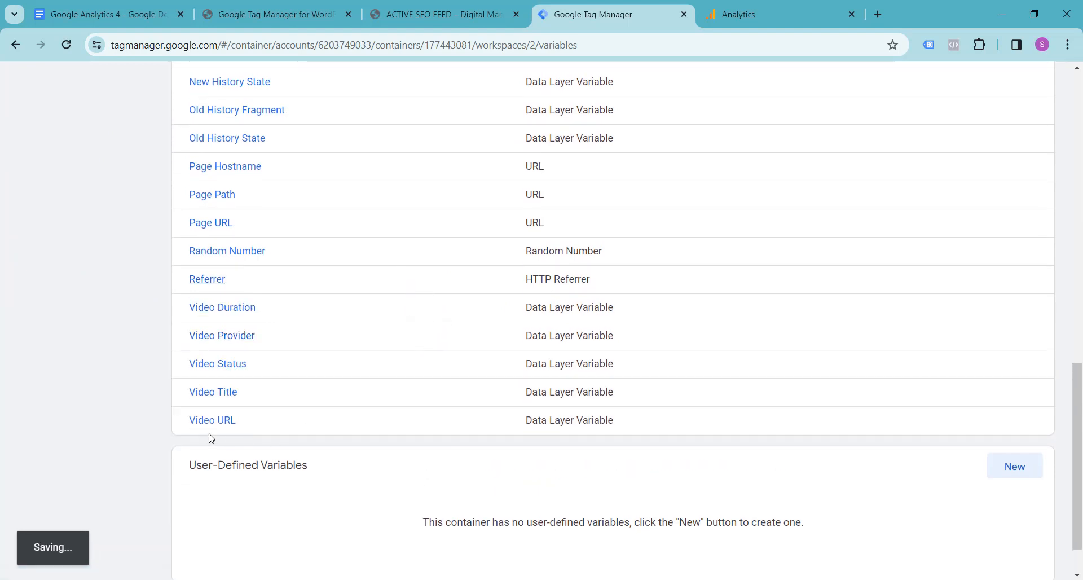
scroll(211, 439, "down", 1)
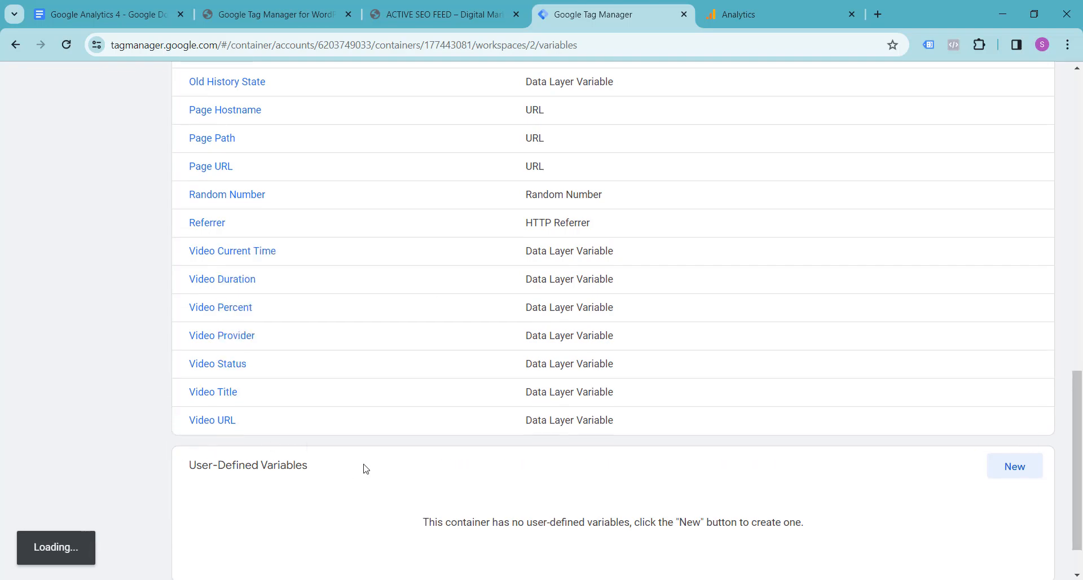
scroll(393, 409, "up", 7)
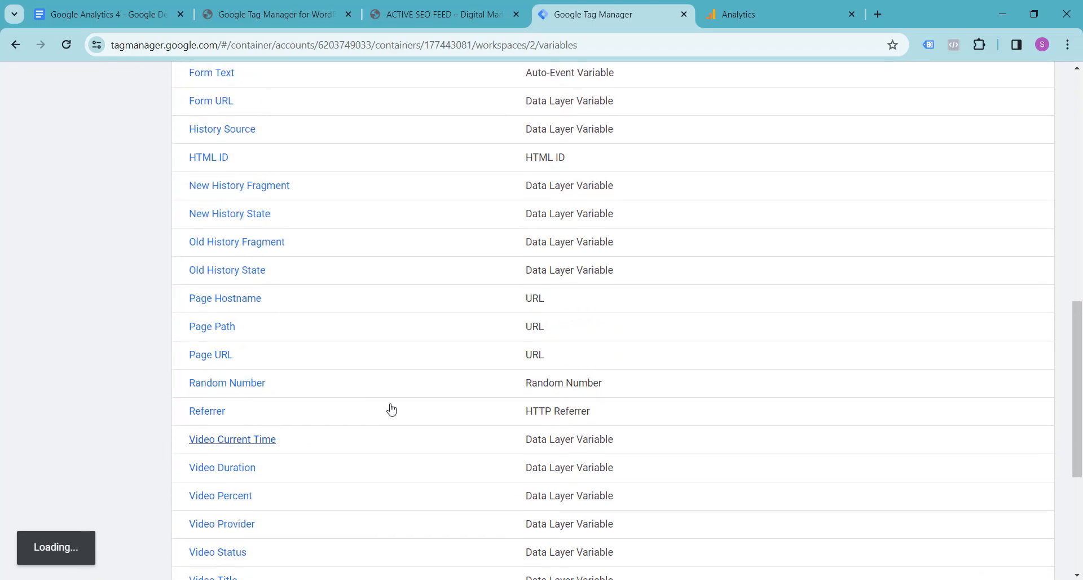
scroll(392, 409, "up", 8)
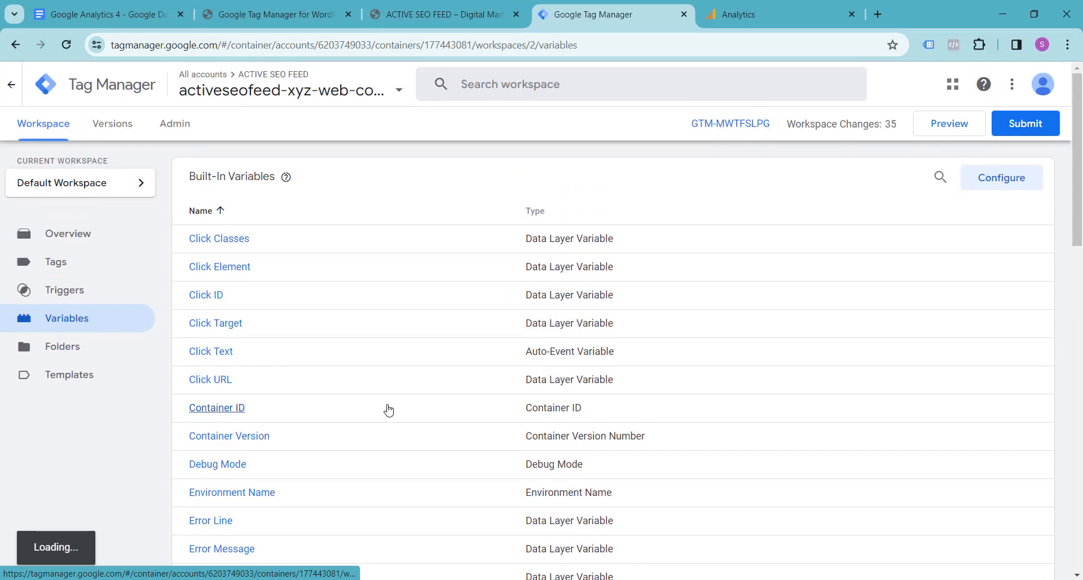
scroll(389, 409, "down", 15)
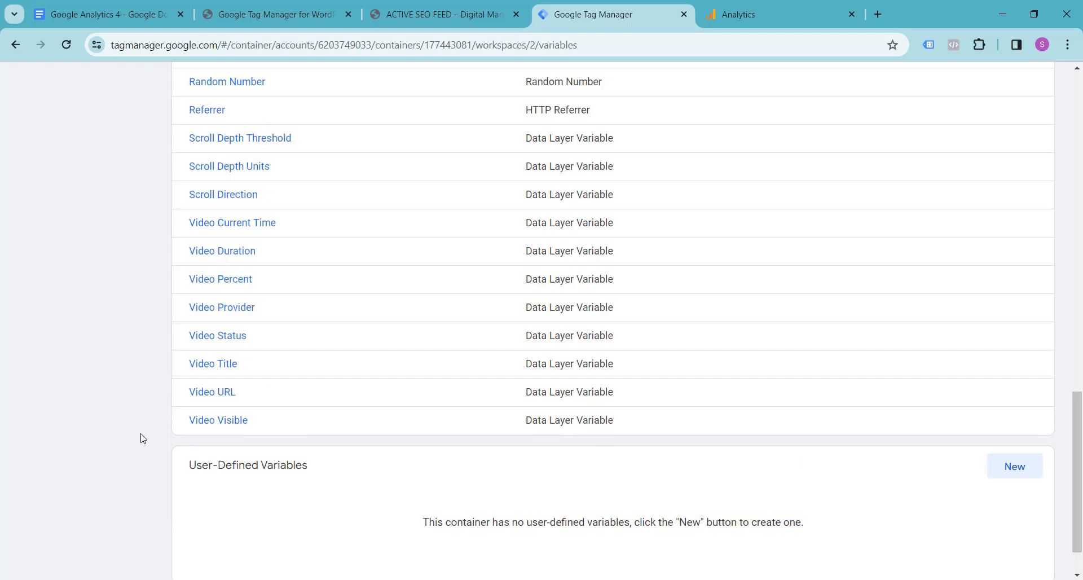
scroll(143, 438, "down", 1)
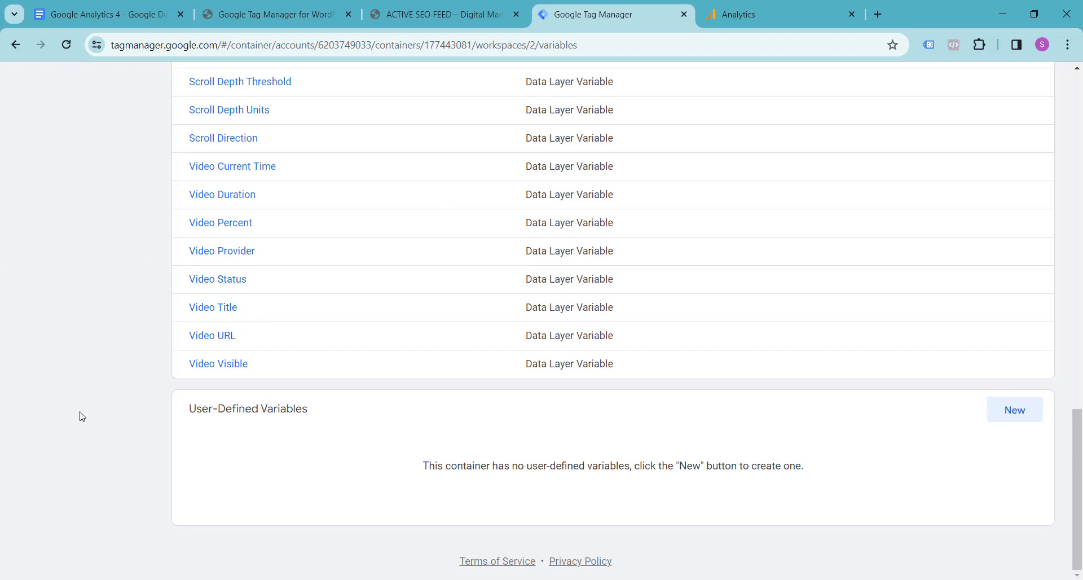
- Create a new user-defined variable and choose Constant as its variable type
left_click(1021, 418)
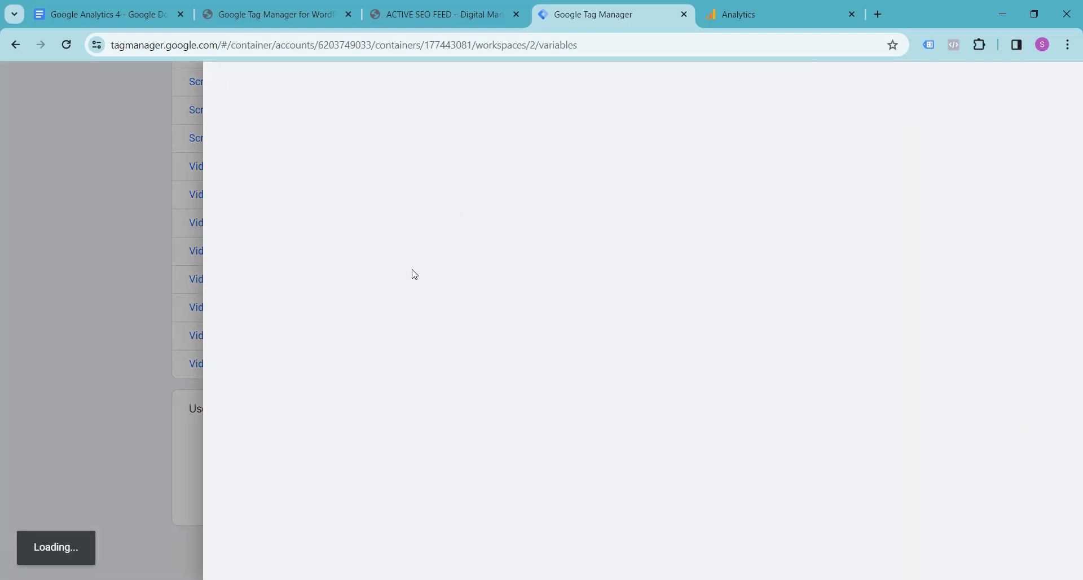
left_click(648, 218)
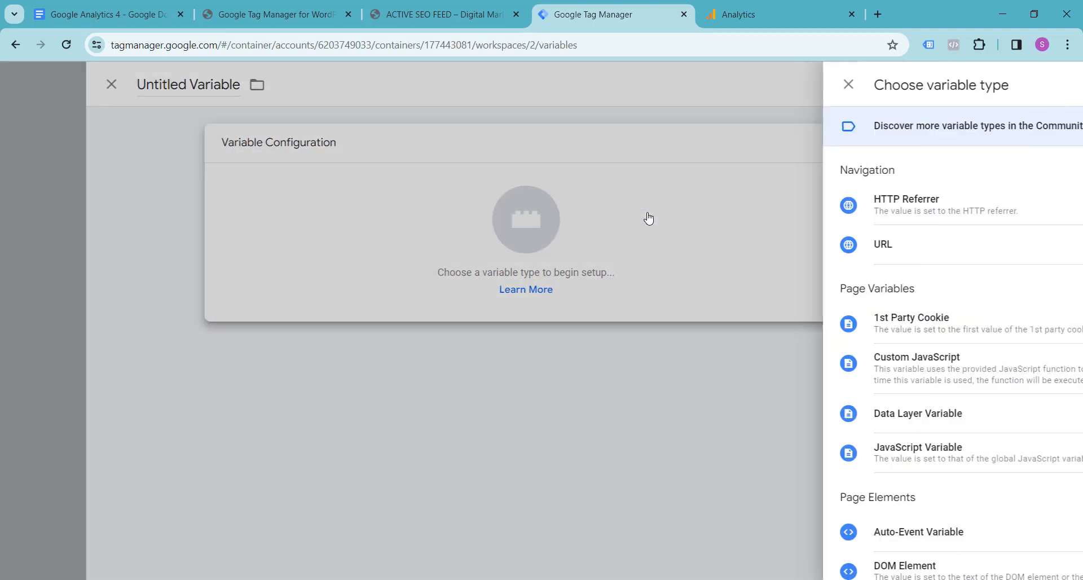
scroll(736, 282, "down", 4)
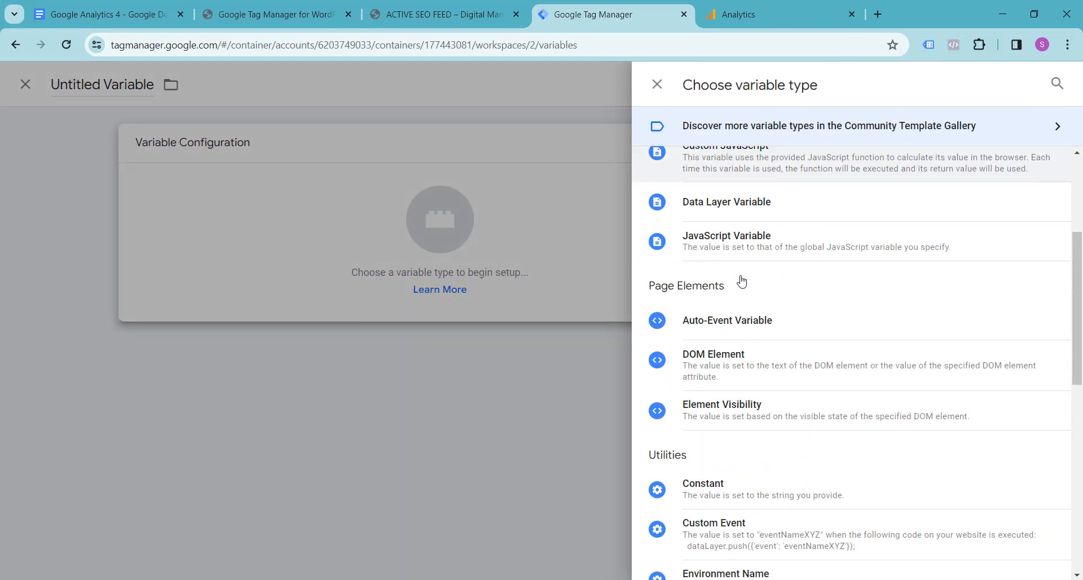
scroll(742, 282, "down", 4)
left_click(683, 287)
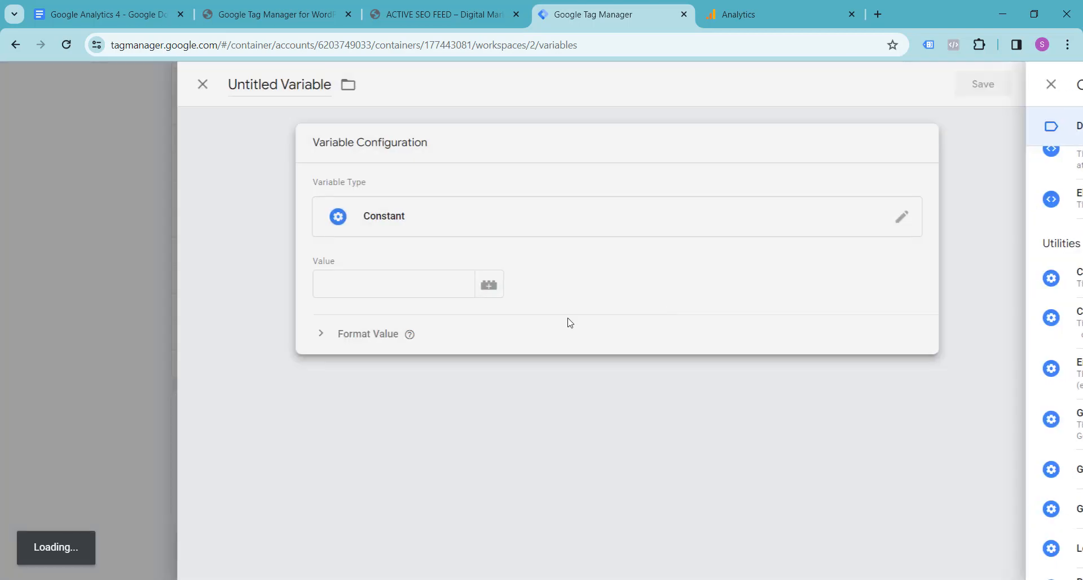
- Set the constant's value to the Measurement ID G-XCECW185FD, copied from the activeseofeed-xyz-web stream details in Google Analytics
left_click(374, 284)
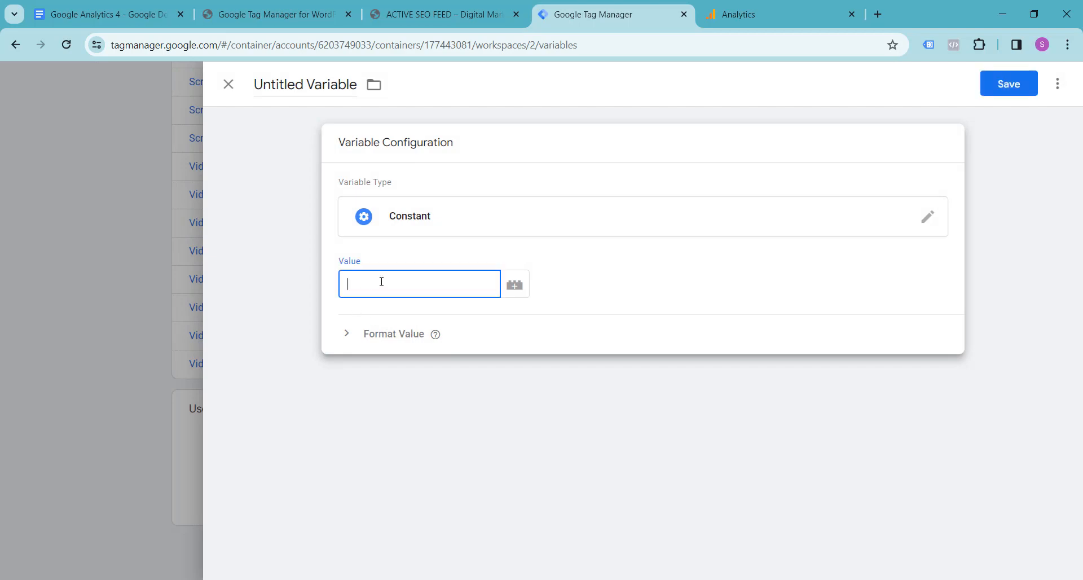
left_click(739, 14)
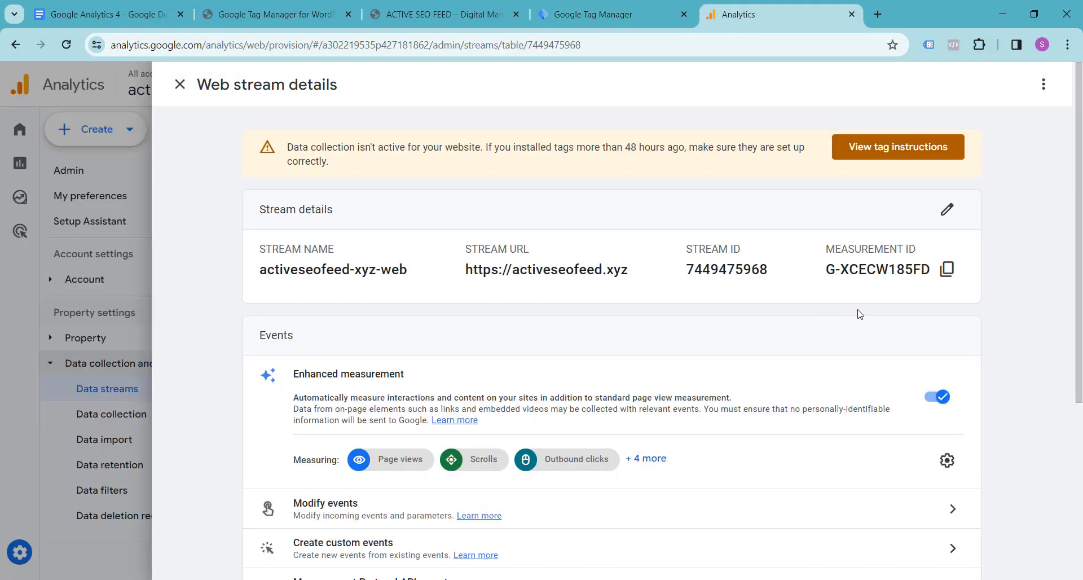
left_click(948, 270)
left_click(604, 14)
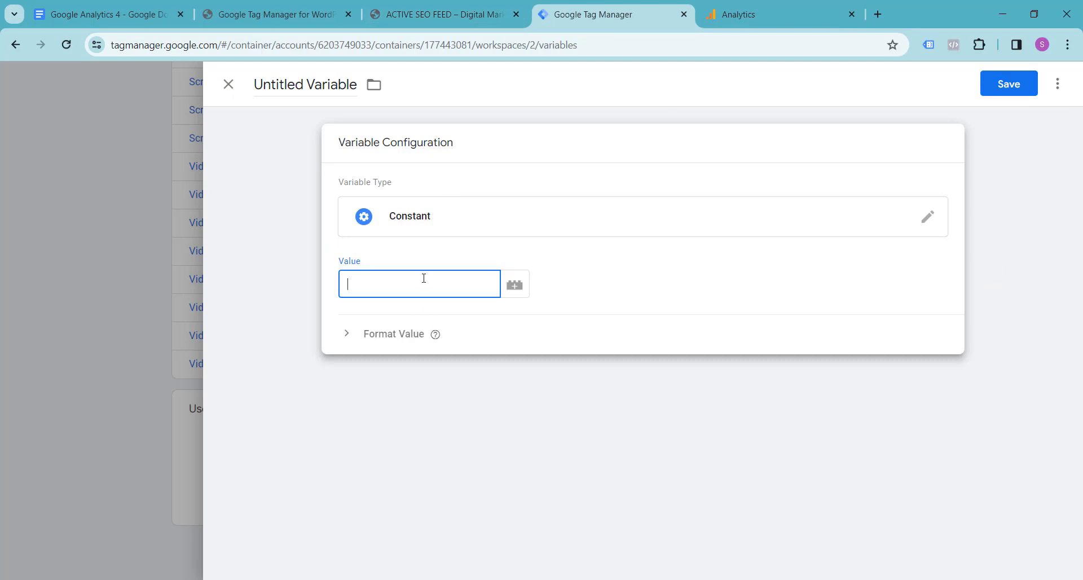
key("ctrl+v")
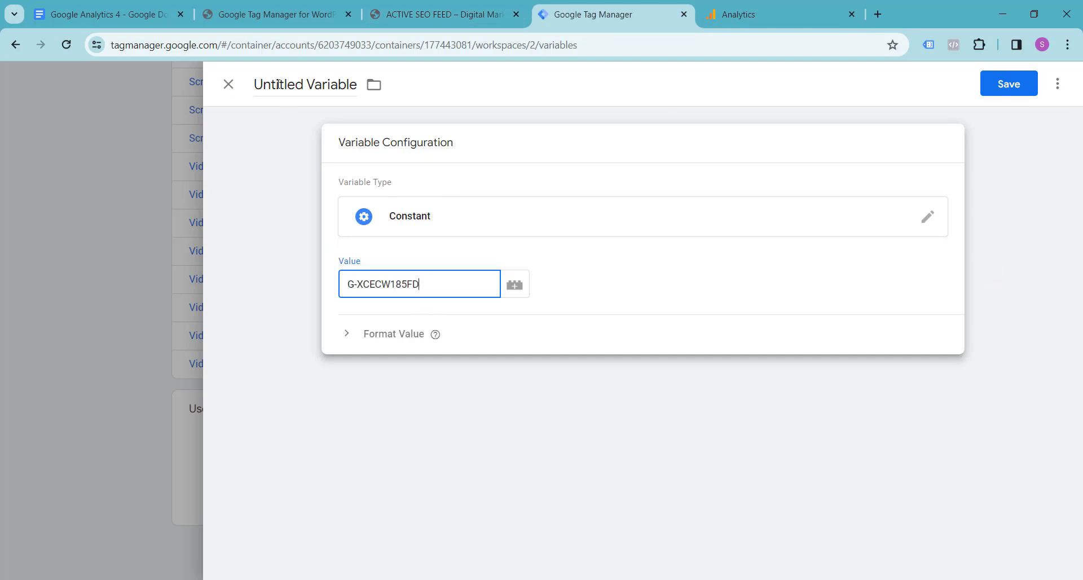
- Name the constant variable ga4-measurement-id and save it
triple_click(278, 84)
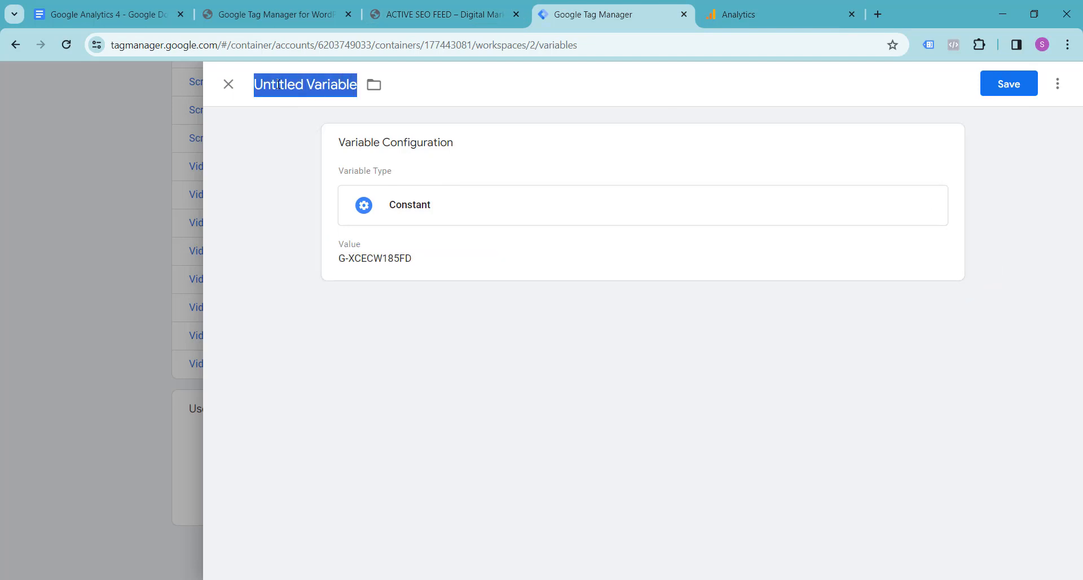
type("ga")
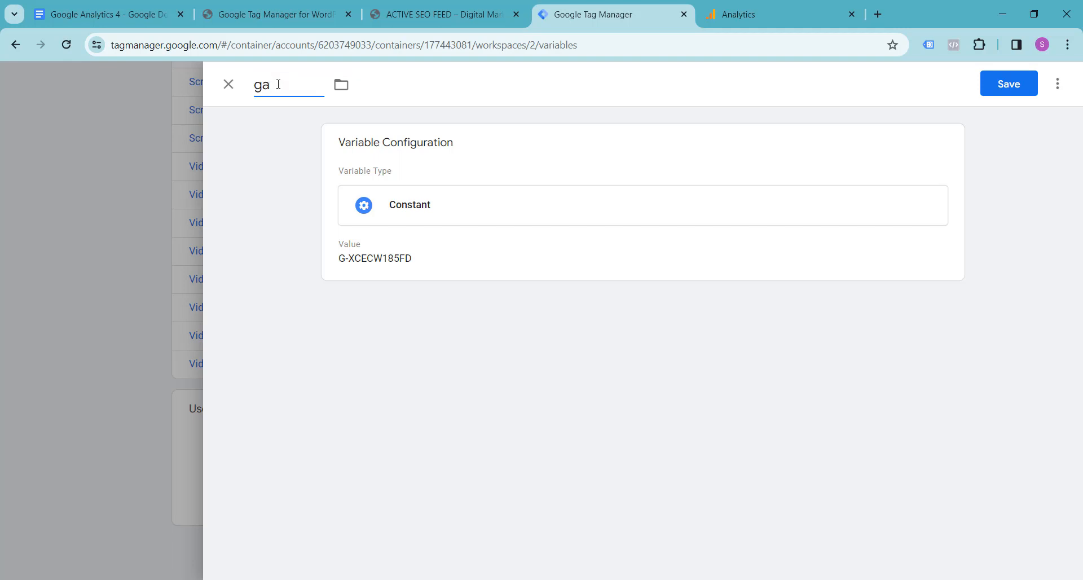
type("4-measurement-id")
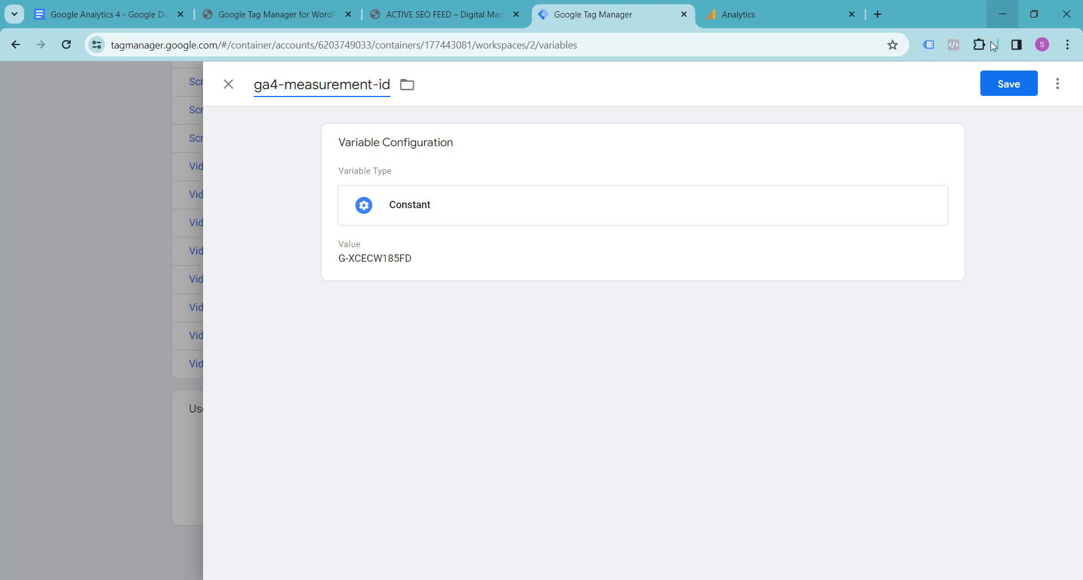
left_click(1012, 85)
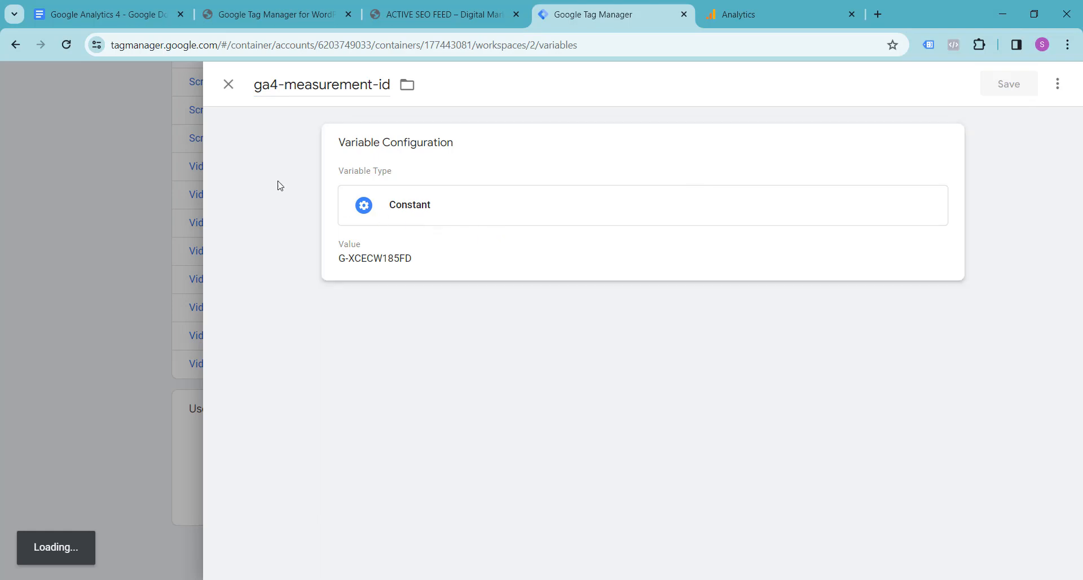
- Create a new tag in the container and name it GA4-BASE-TAG
scroll(96, 243, "up", 6)
scroll(95, 243, "up", 10)
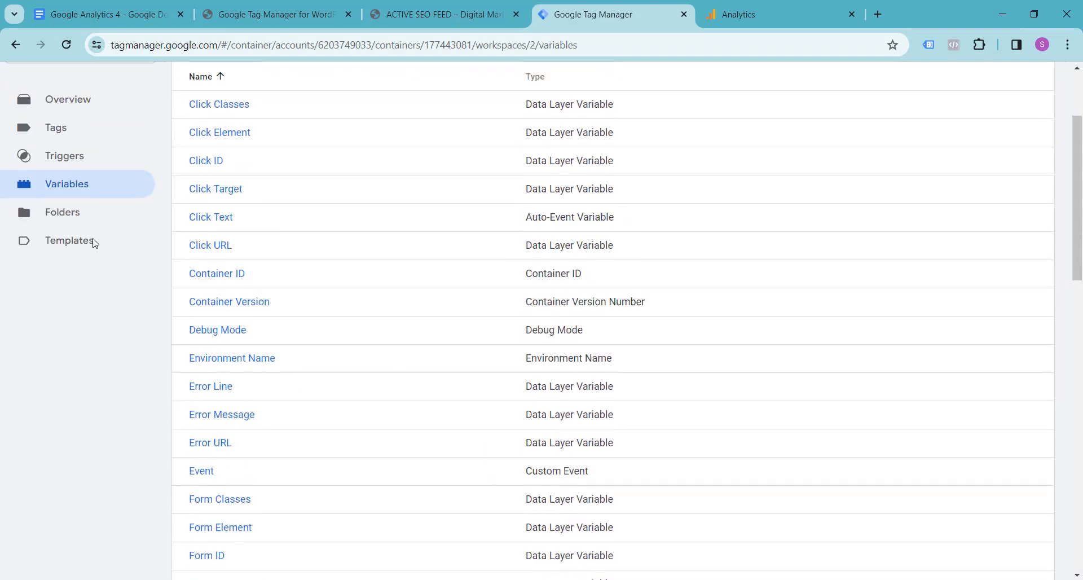
left_click(60, 271)
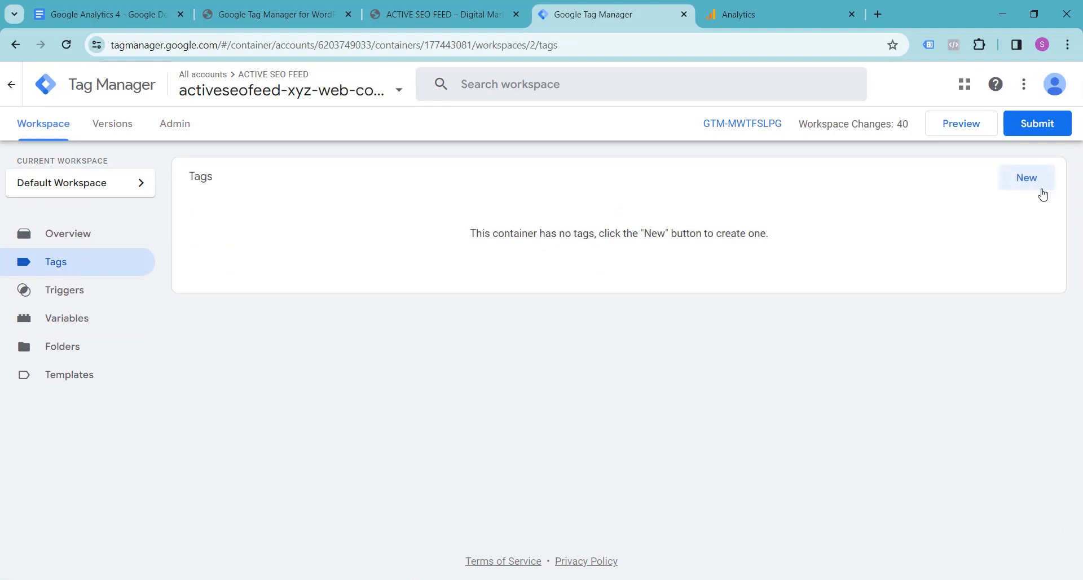
left_click(1038, 184)
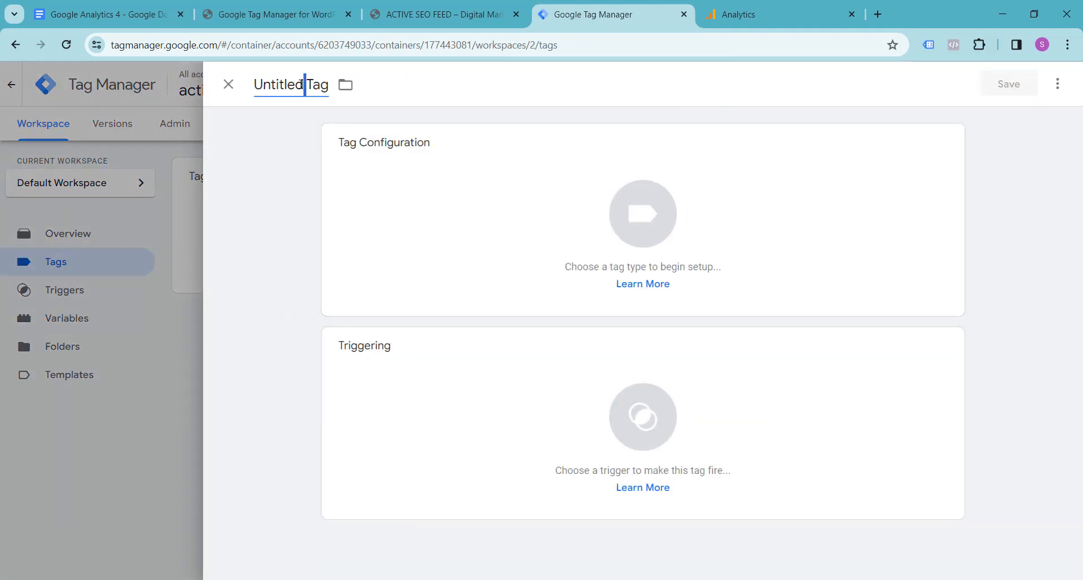
left_click(302, 85)
type("GA4-BASE")
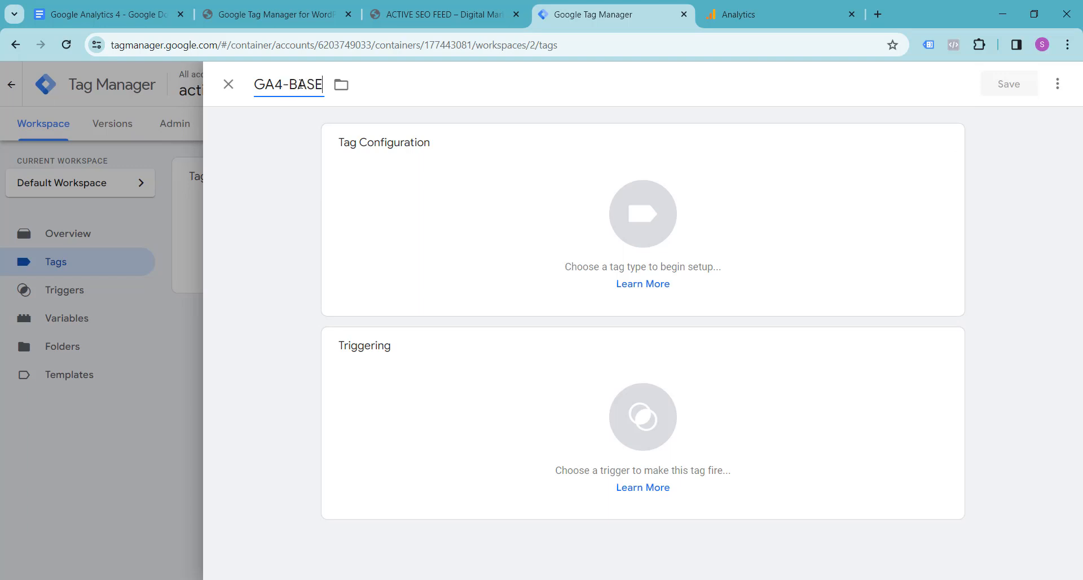
type("-TAG")
- Set the tag type of GA4-BASE-TAG to Google Tag from the Google Analytics group
left_click(632, 221)
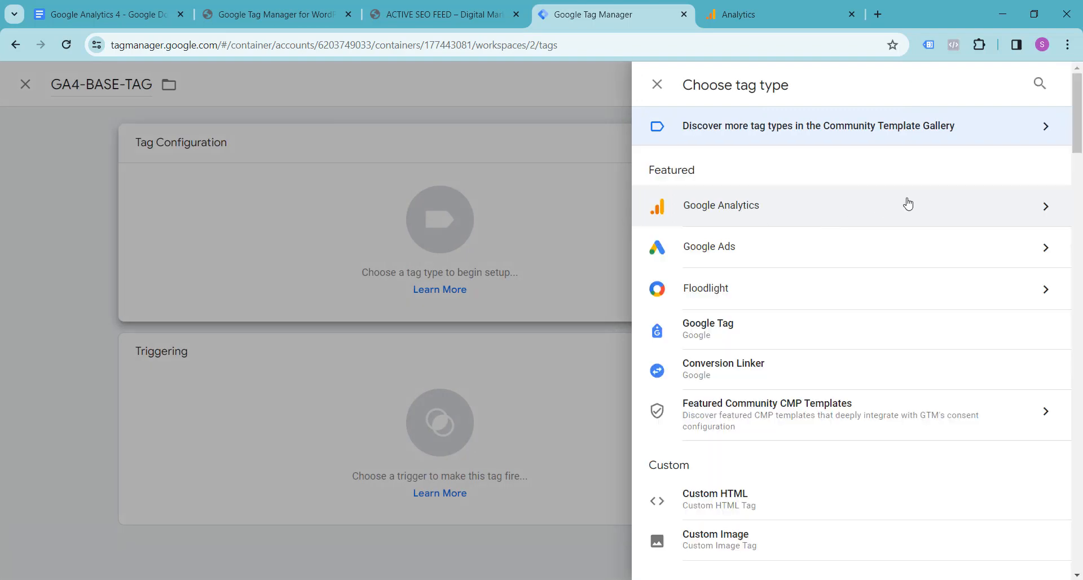
left_click(900, 206)
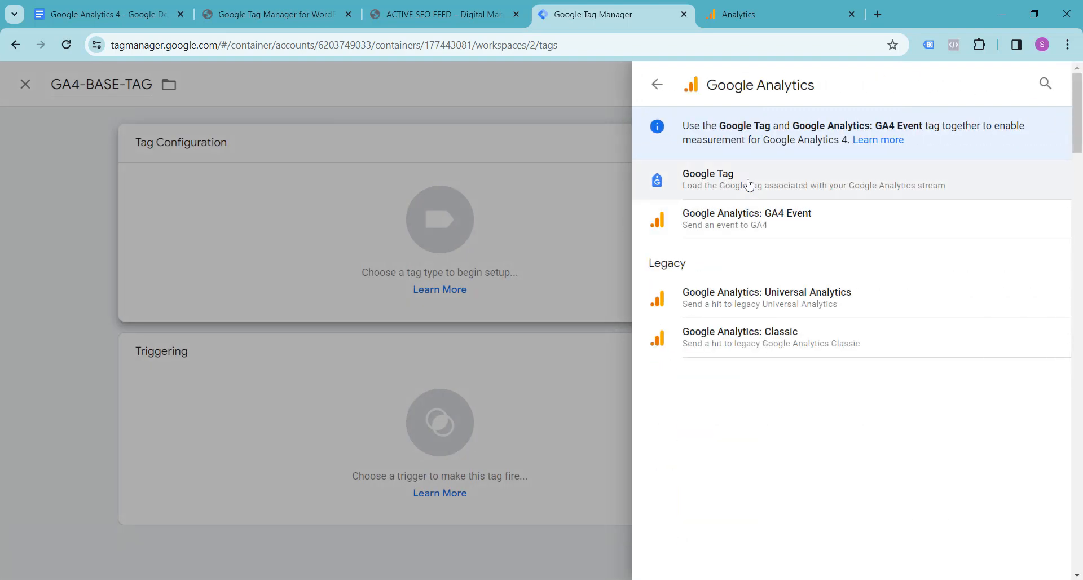
left_click(749, 185)
- Set the Google Tag's Tag ID to the variable {{ga4-measurement-id}}
left_click(428, 287)
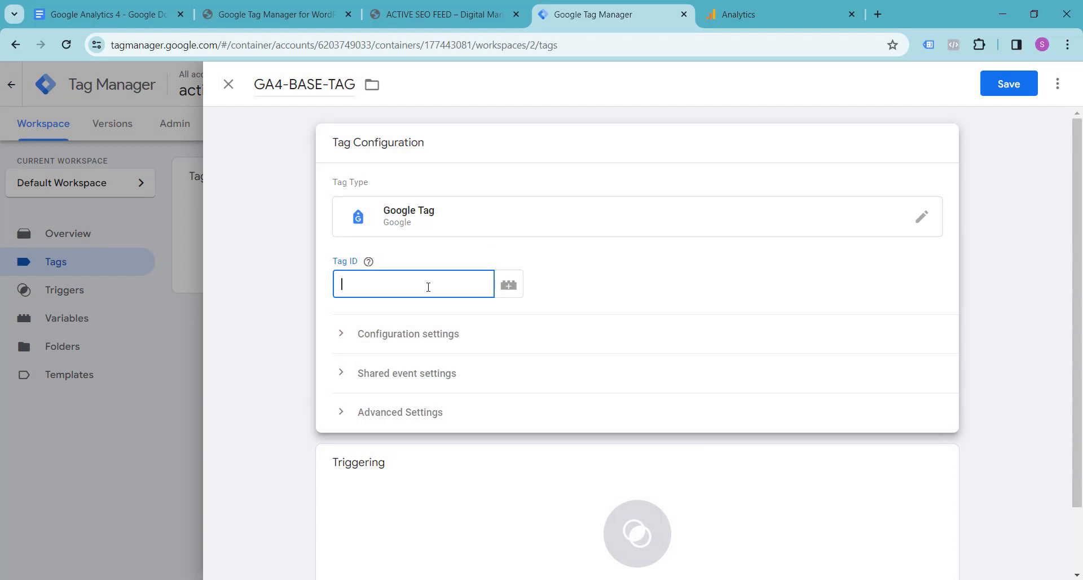
type("{{")
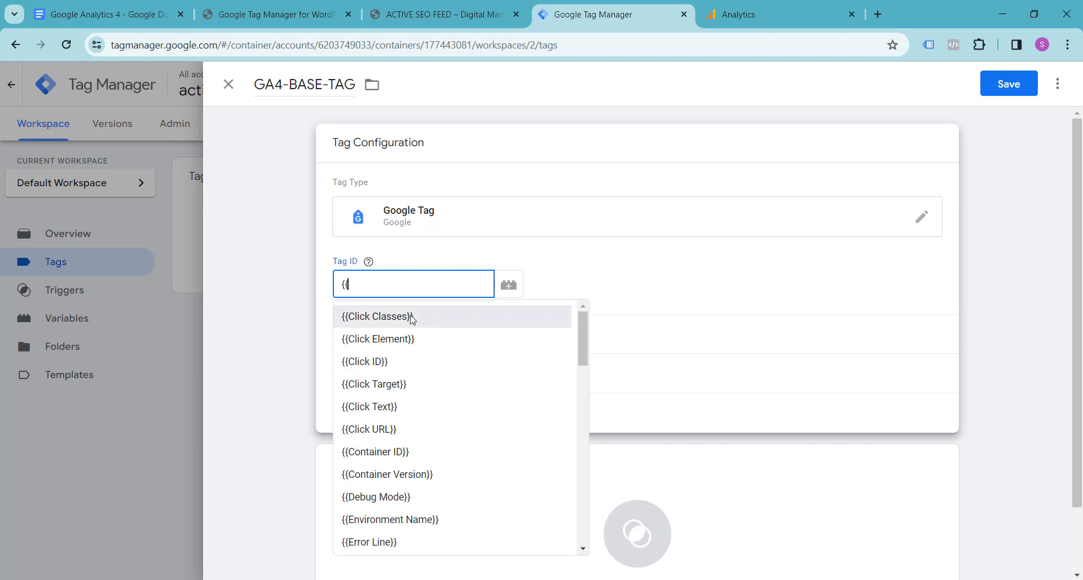
scroll(412, 327, "down", 5)
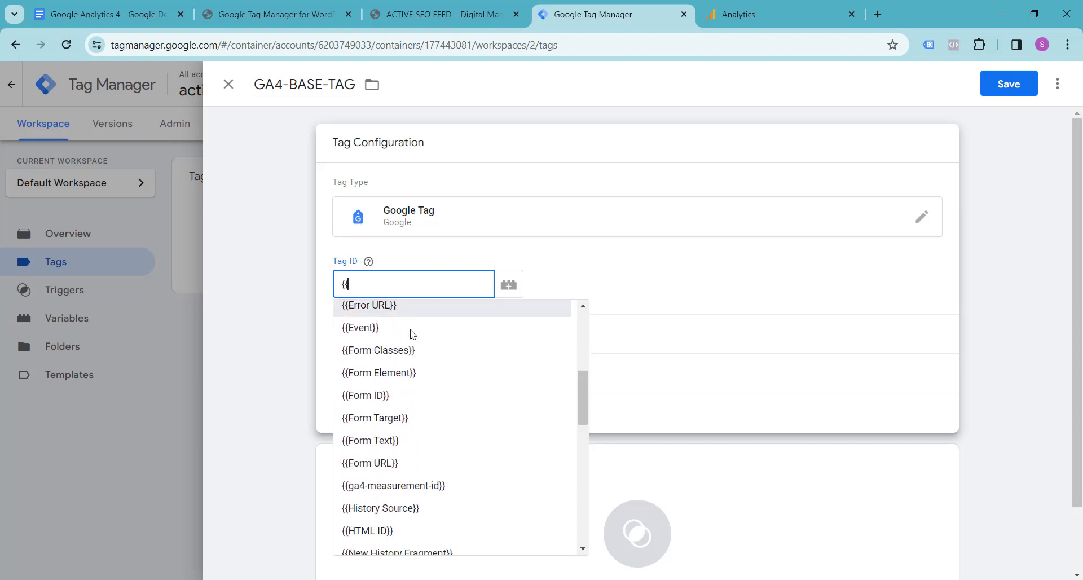
scroll(412, 335, "down", 3)
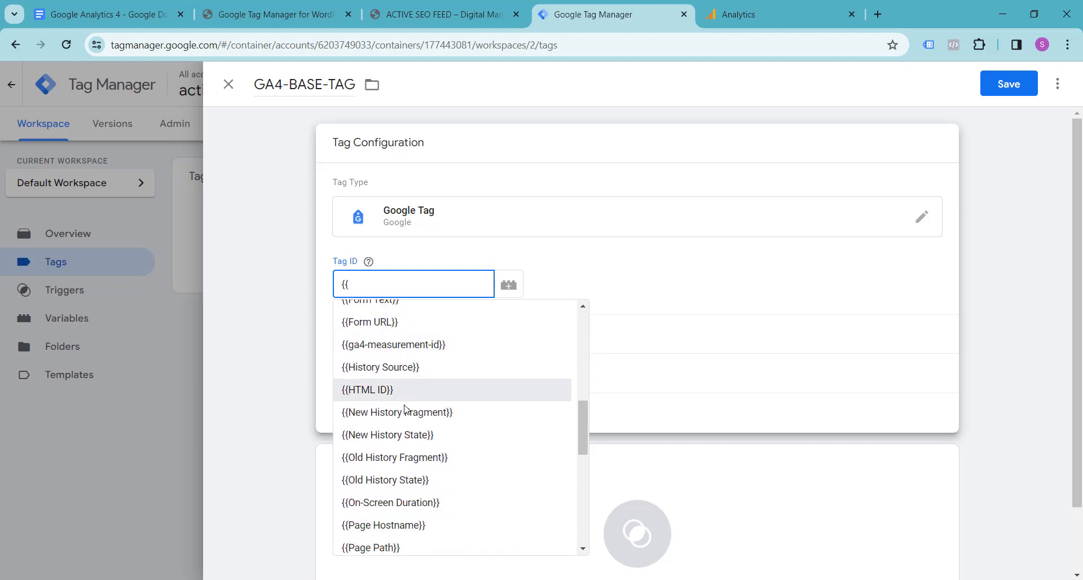
left_click(394, 347)
scroll(567, 299, "down", 1)
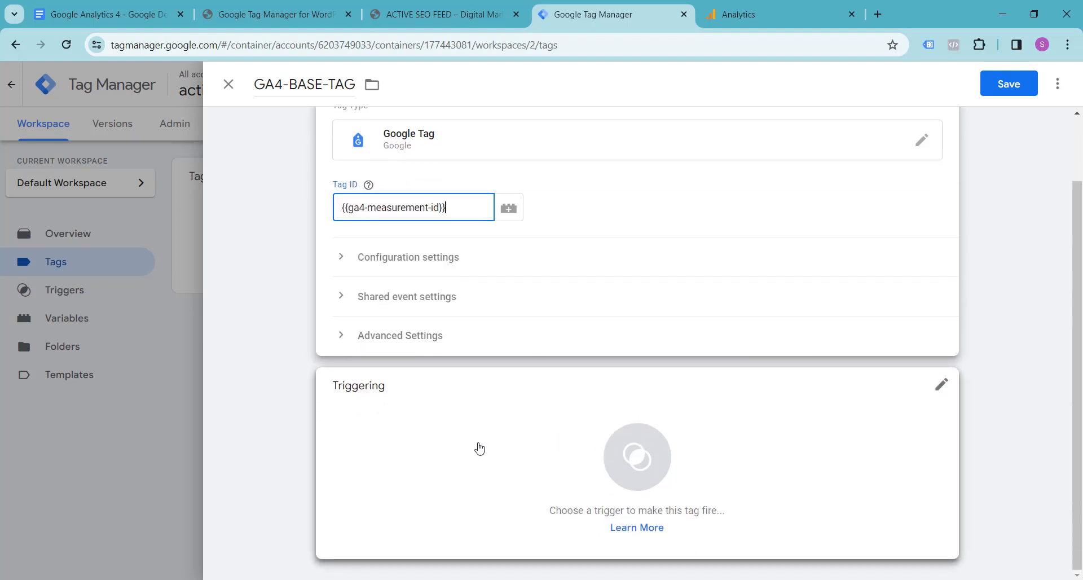
scroll(479, 449, "up", 1)
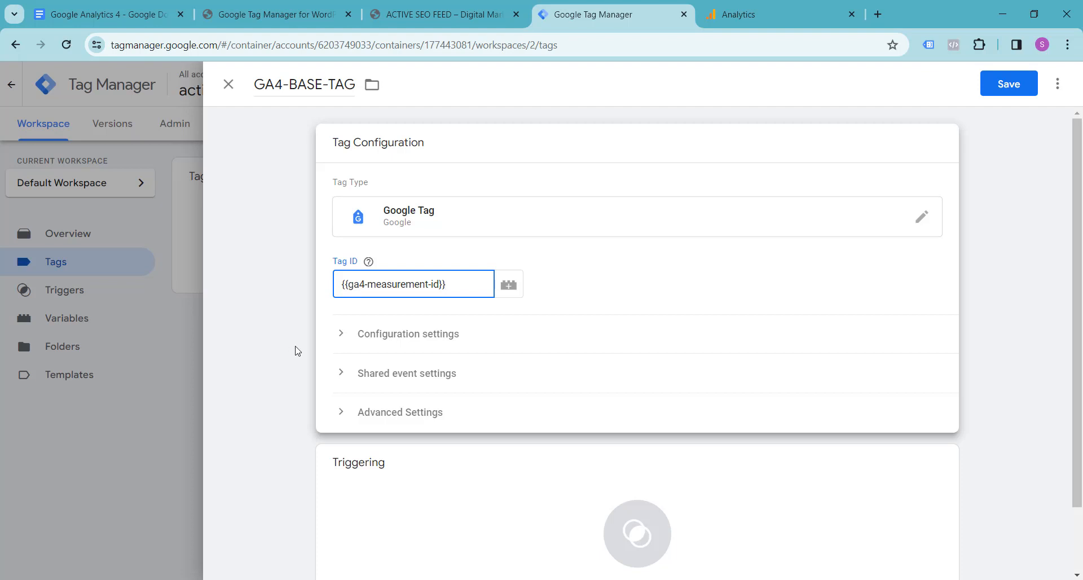
scroll(297, 350, "down", 1)
scroll(307, 336, "up", 1)
left_click(450, 11)
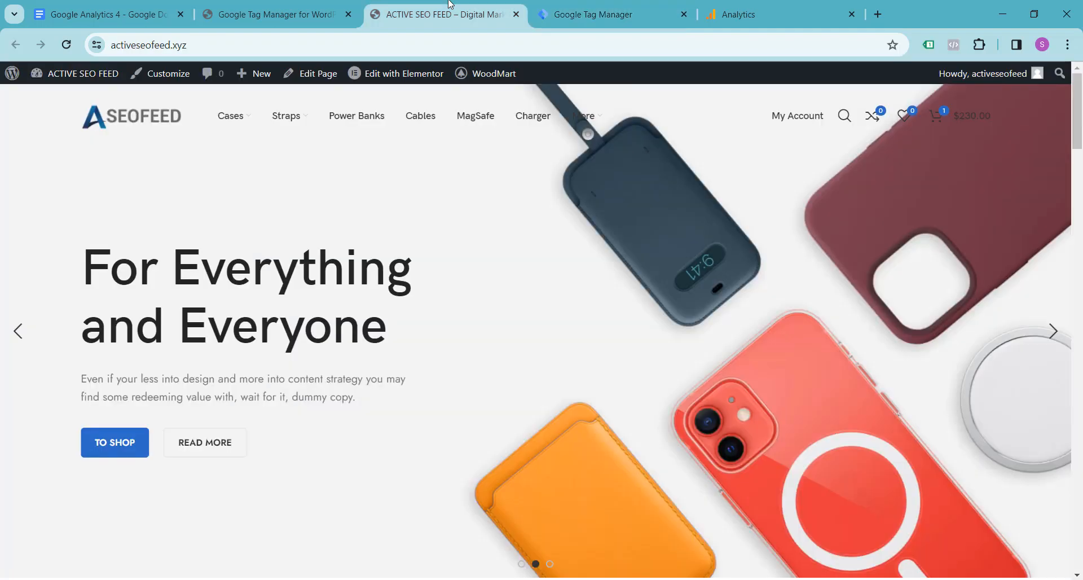
left_click(618, 8)
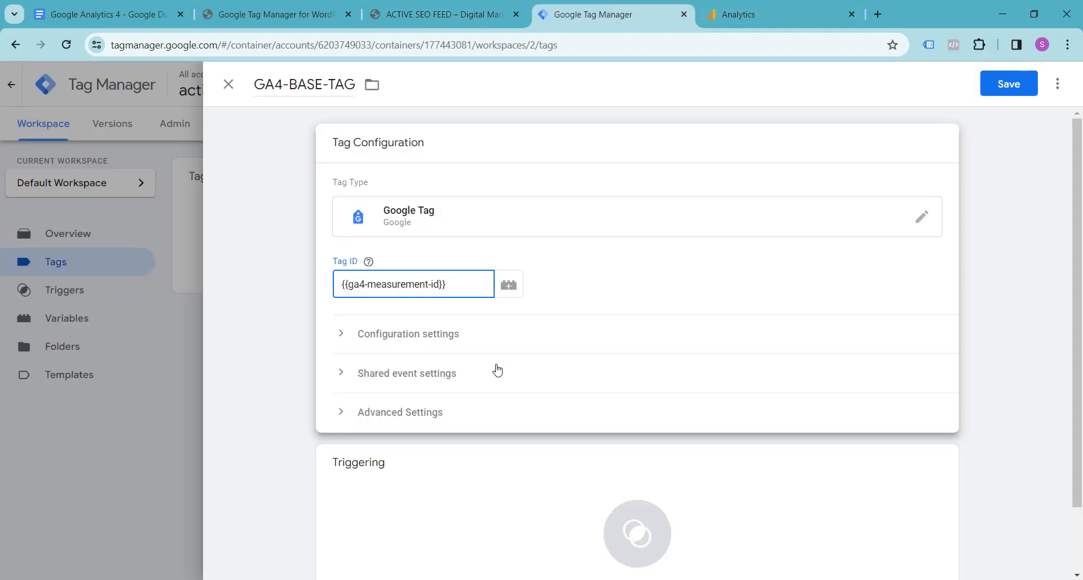
- Add the All Pages page view trigger to GA4-BASE-TAG and save the tag
scroll(496, 369, "down", 2)
left_click(644, 464)
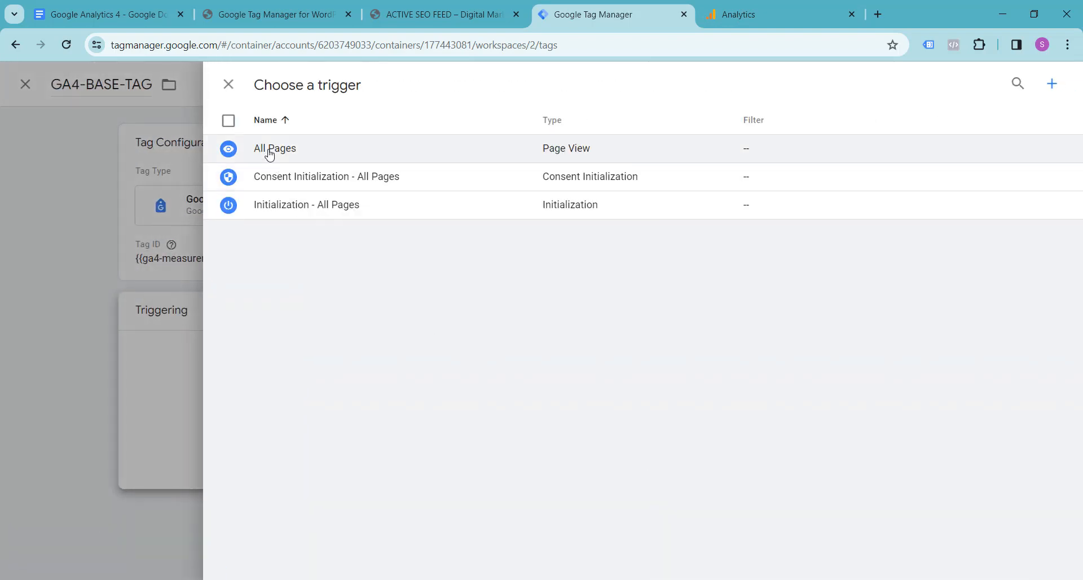
left_click(496, 156)
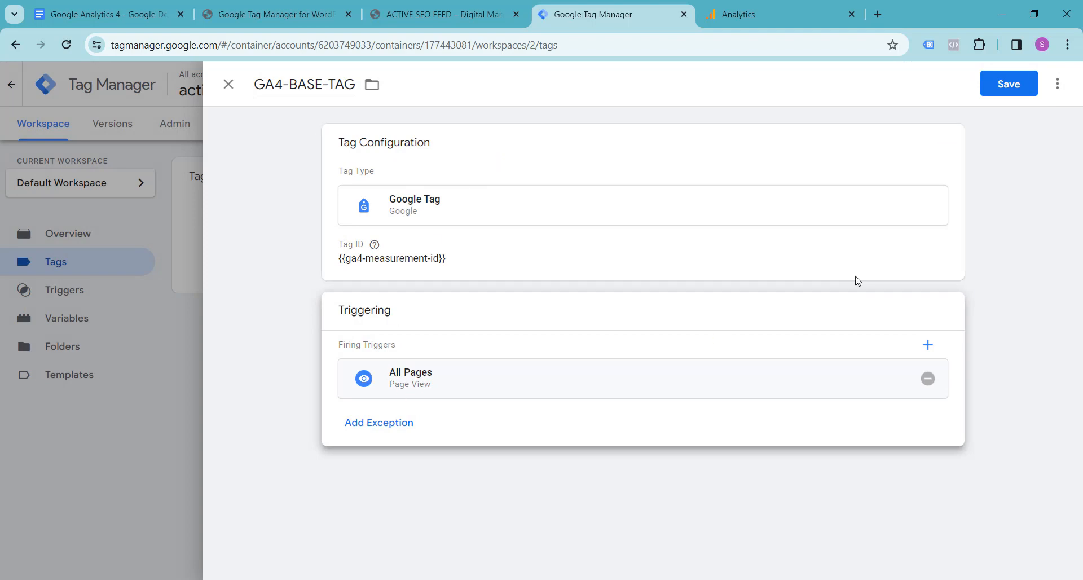
left_click(999, 96)
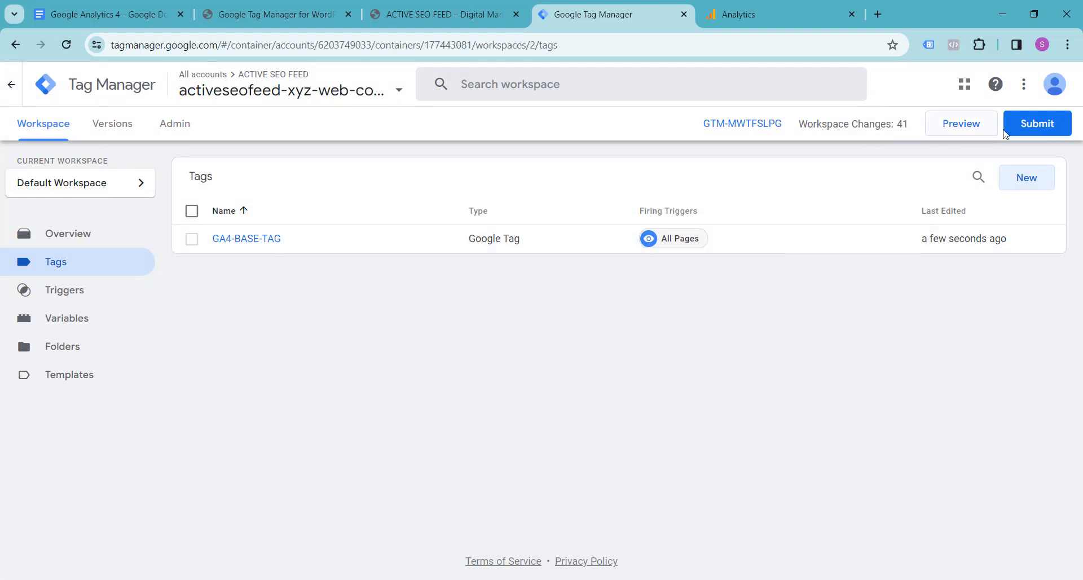
- Start submitting the workspace changes, with version name "Initial Create" and description "Added GA4 Base Code."
left_click(1037, 131)
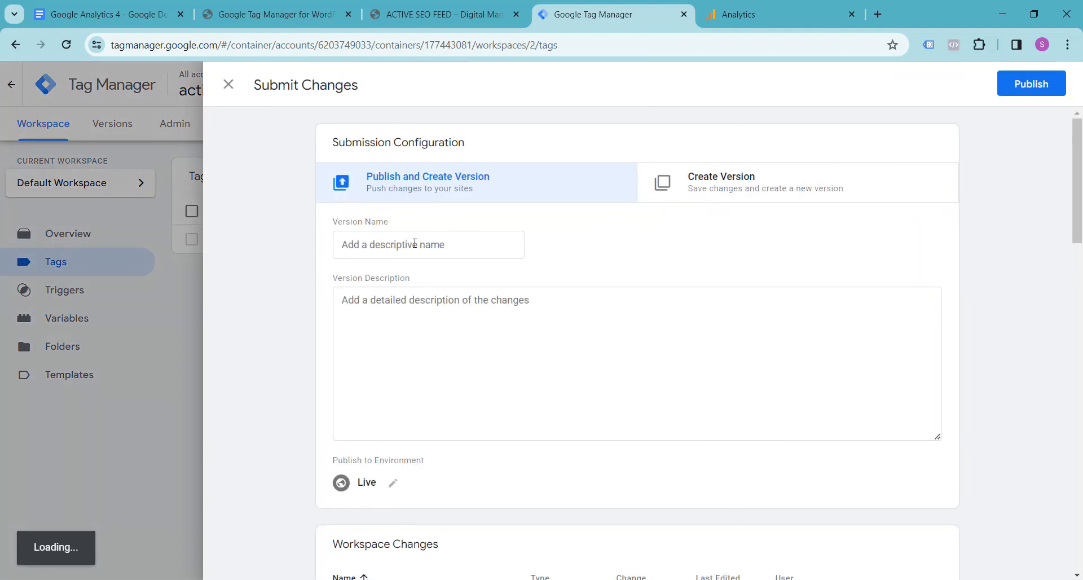
left_click(415, 243)
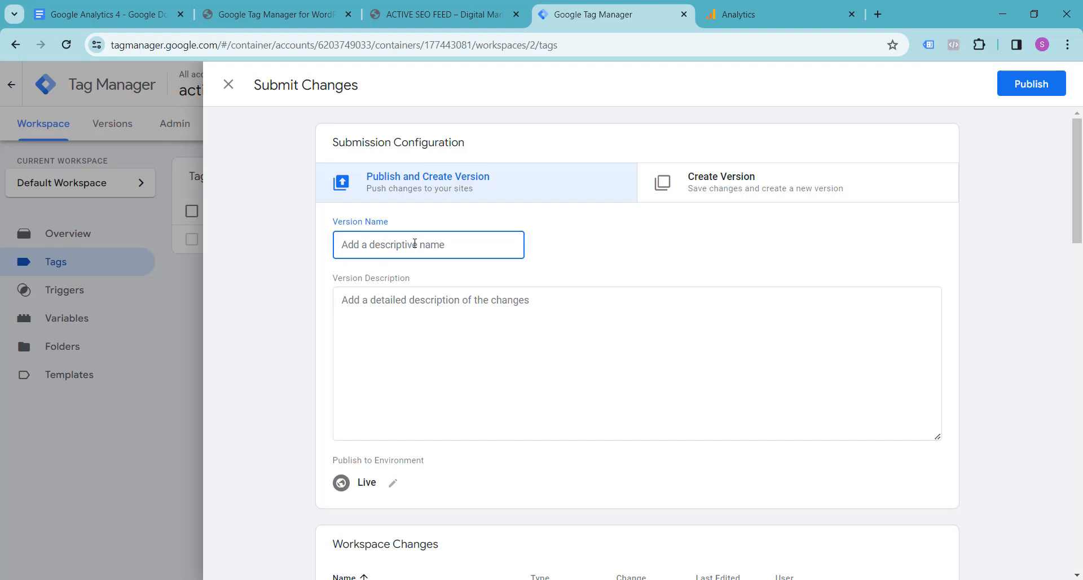
type("Initial Create")
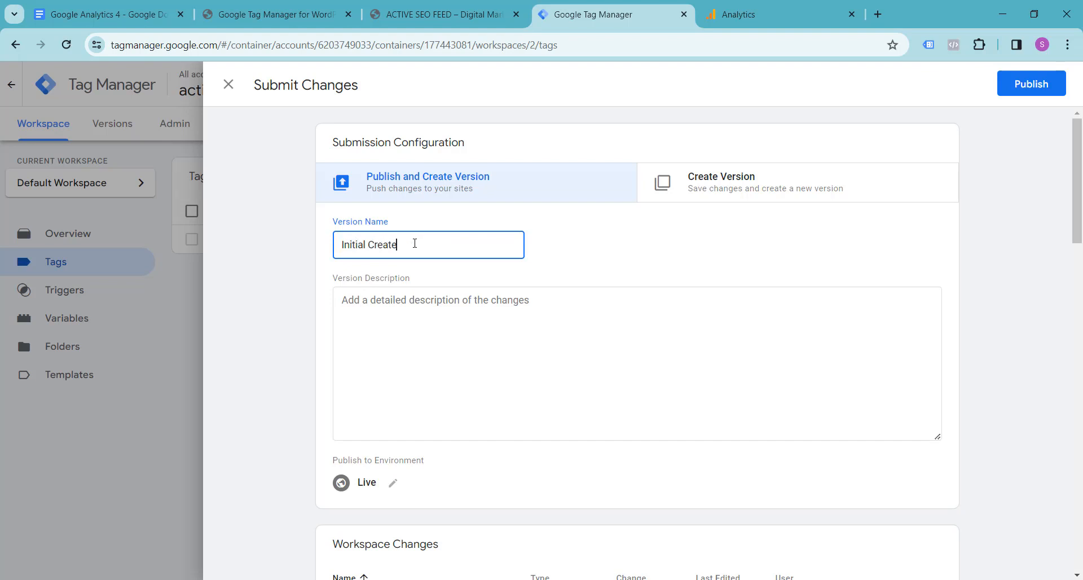
left_click(414, 303)
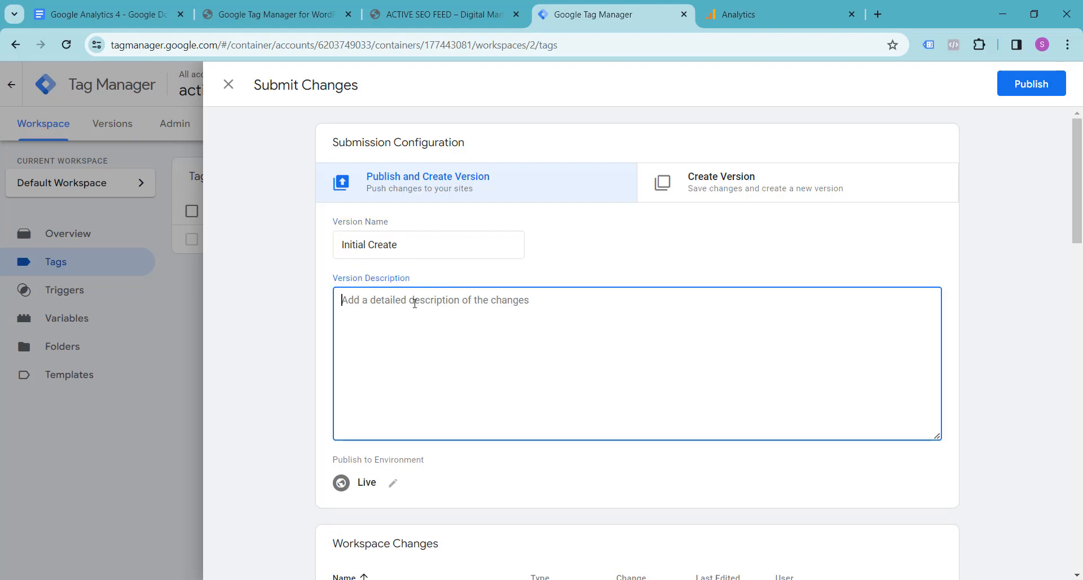
type("Added GA4 Base Code.")
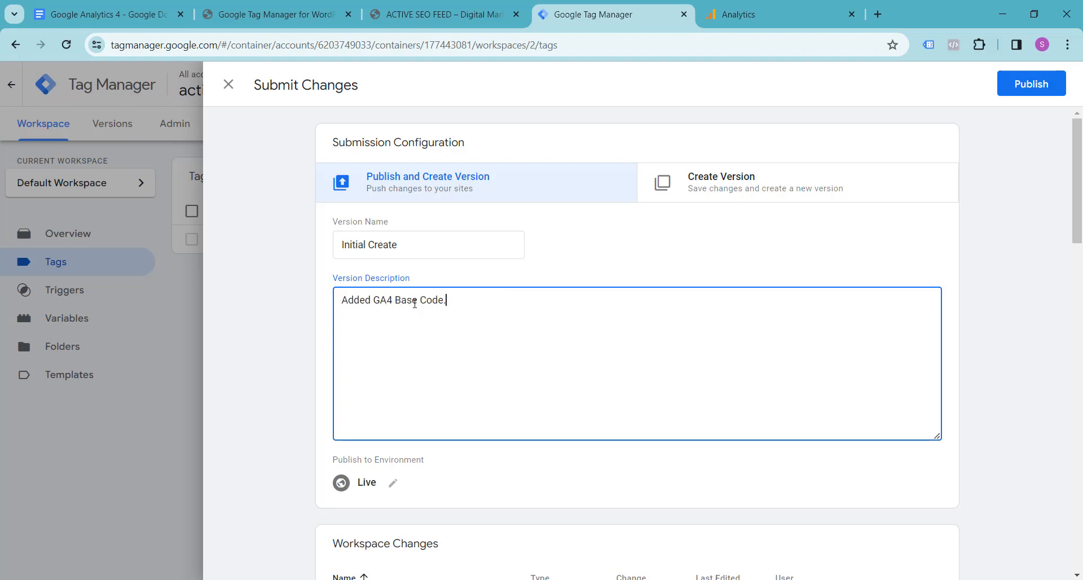
scroll(502, 382, "down", 4)
scroll(508, 393, "up", 4)
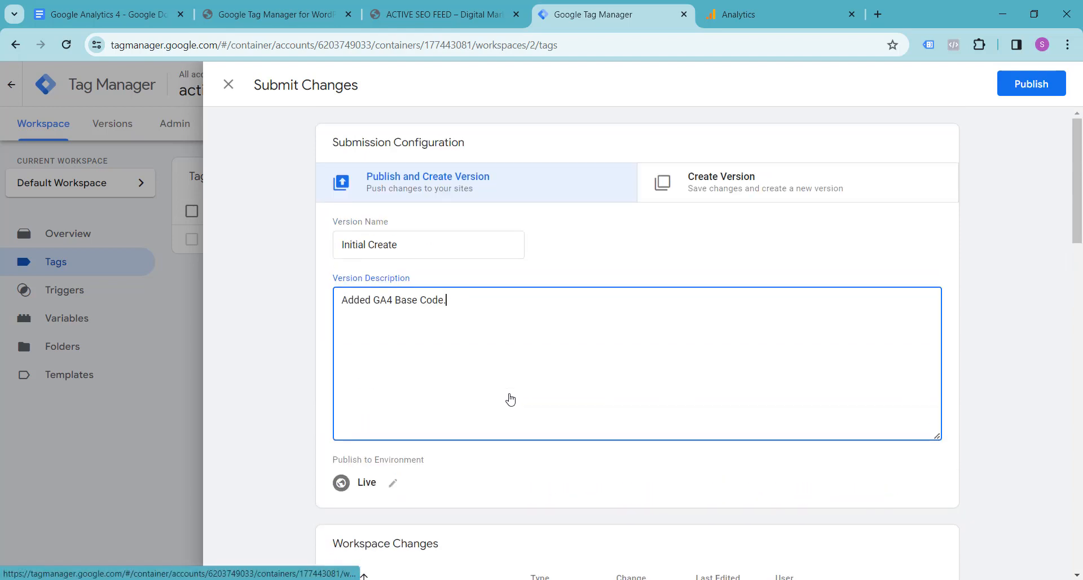
- Publish the Initial Create version of the container, close its version details and return to the workspace overview
left_click(1032, 84)
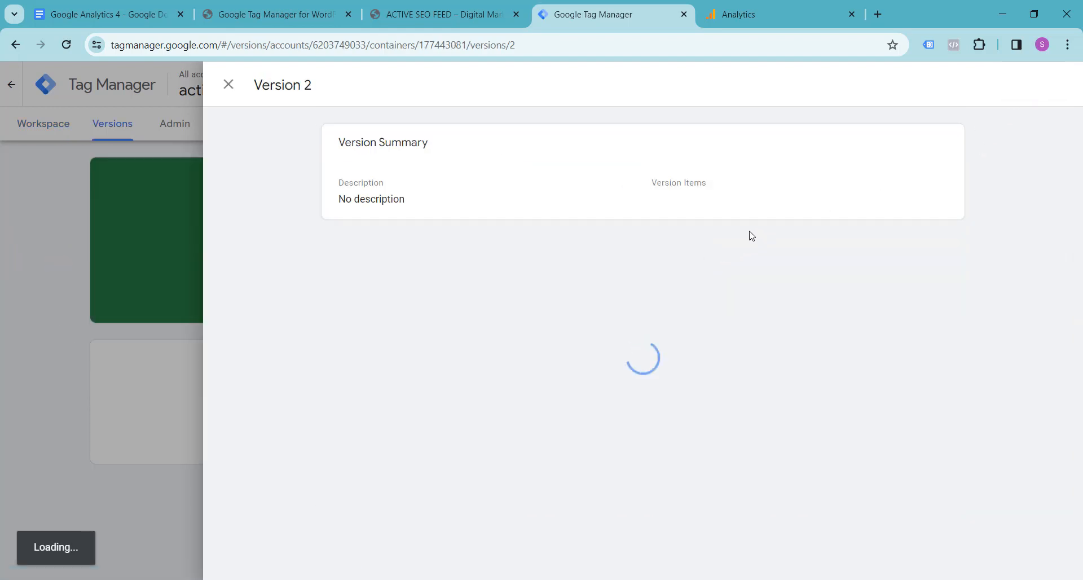
left_click(229, 84)
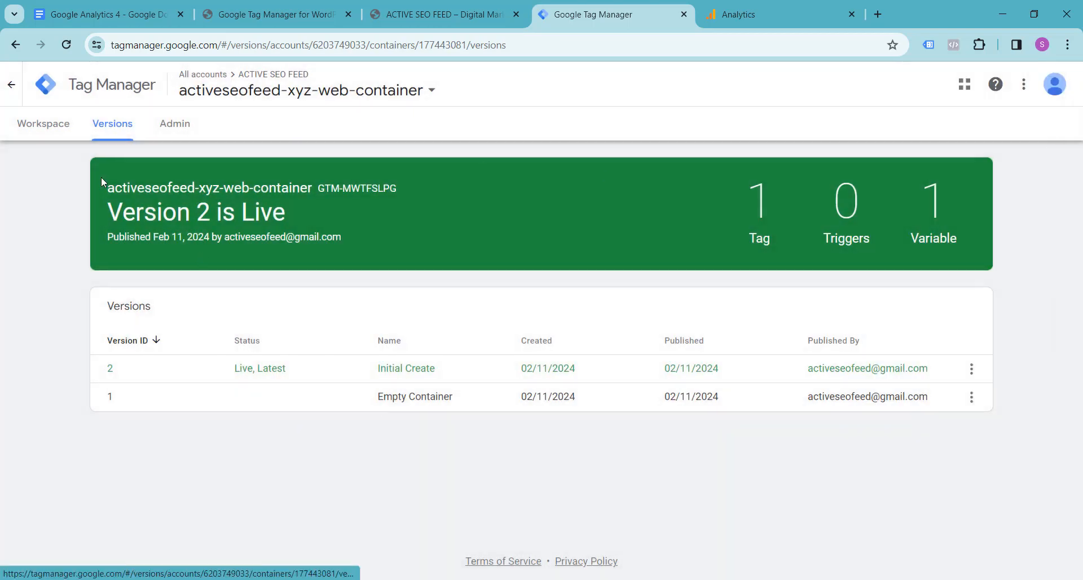
left_click(50, 127)
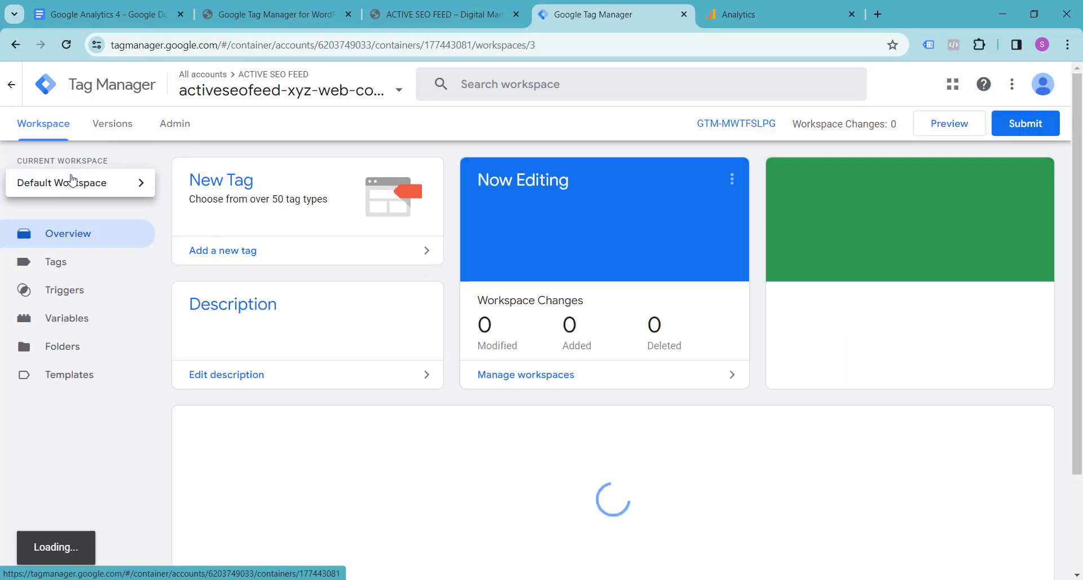
left_click(942, 129)
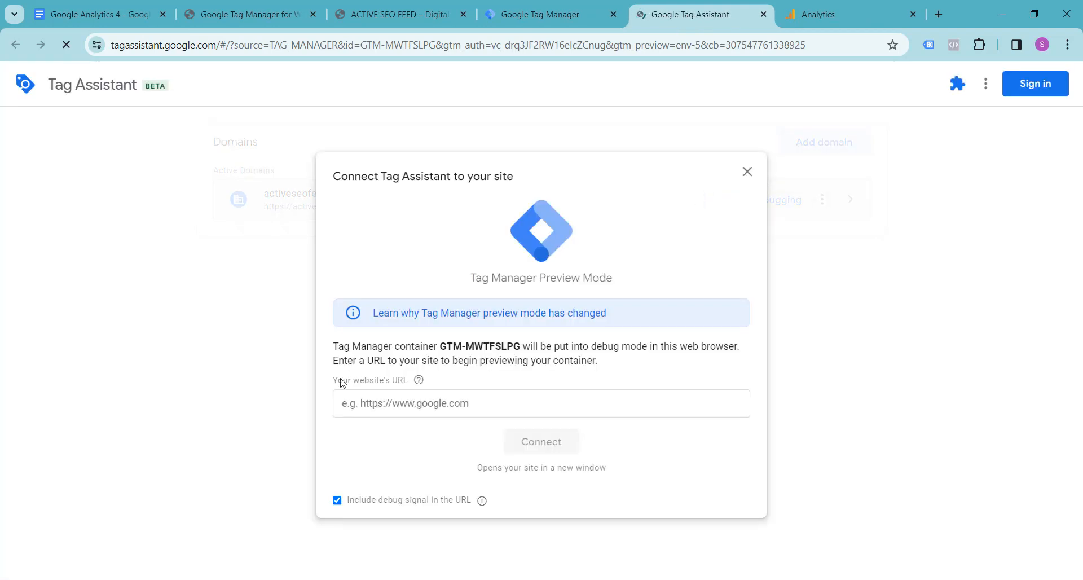
left_click(411, 408)
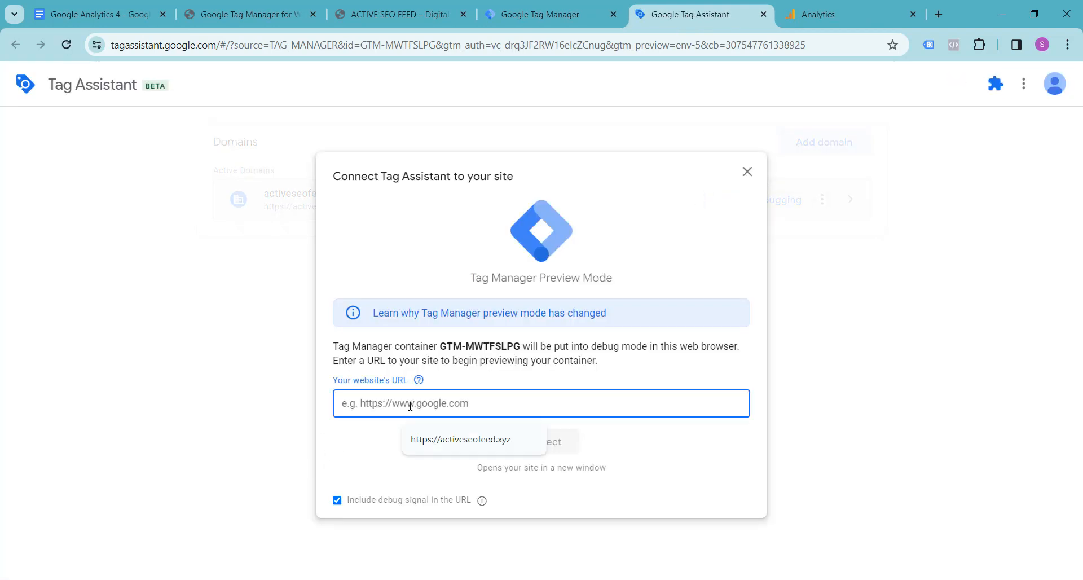
left_click(445, 442)
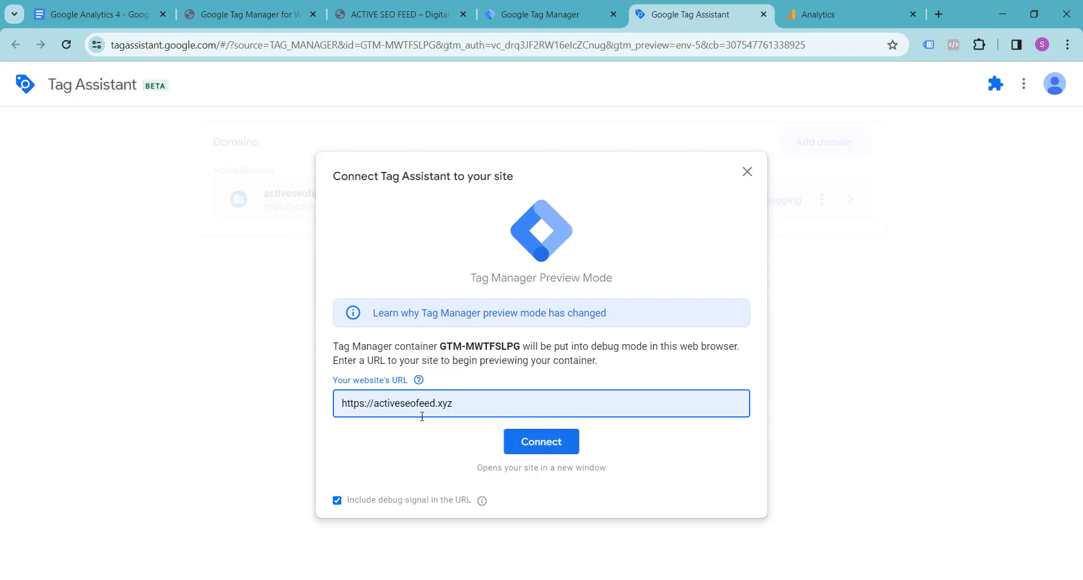
left_click(533, 444)
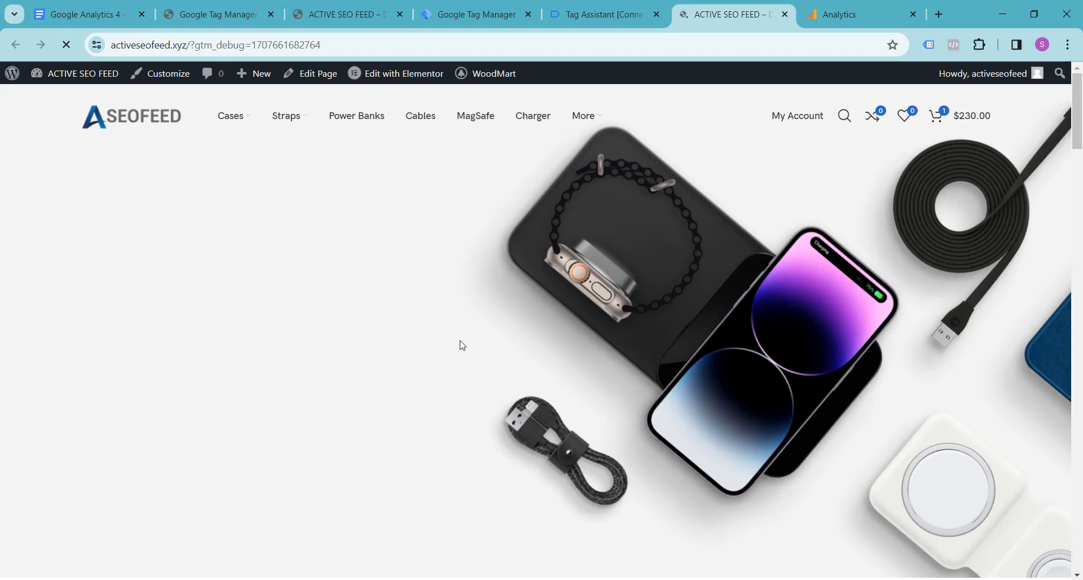
left_click(609, 20)
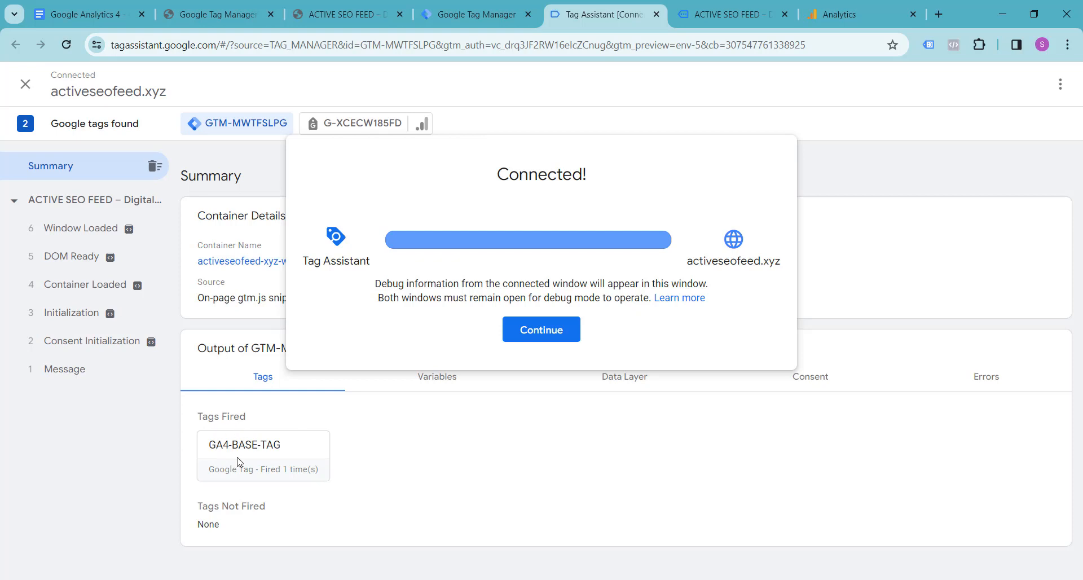
left_click(507, 330)
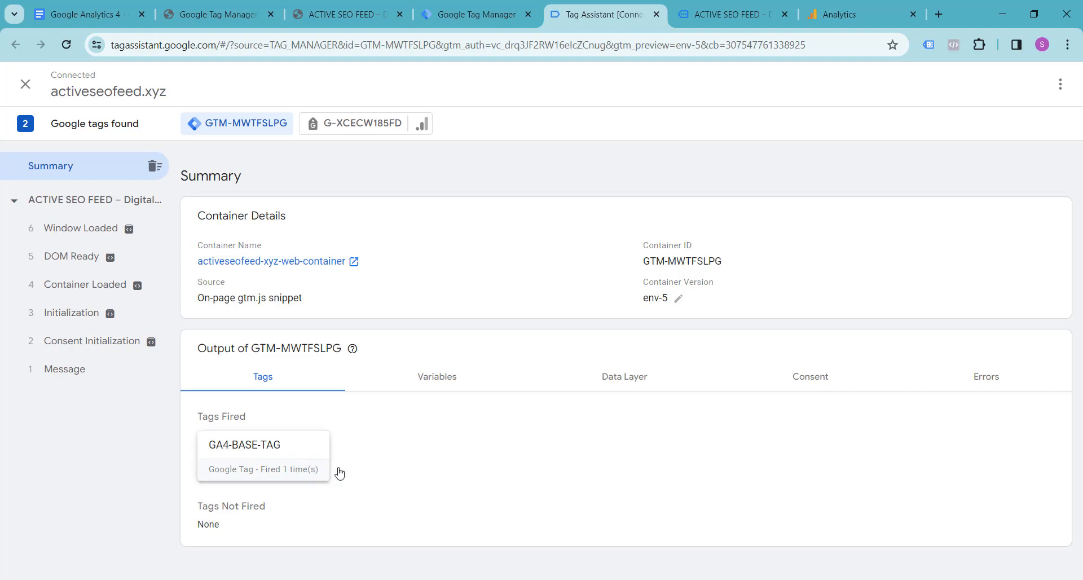
- Switch to Google Analytics, close the web stream details and check the user figures on the property's Home page
left_click(834, 14)
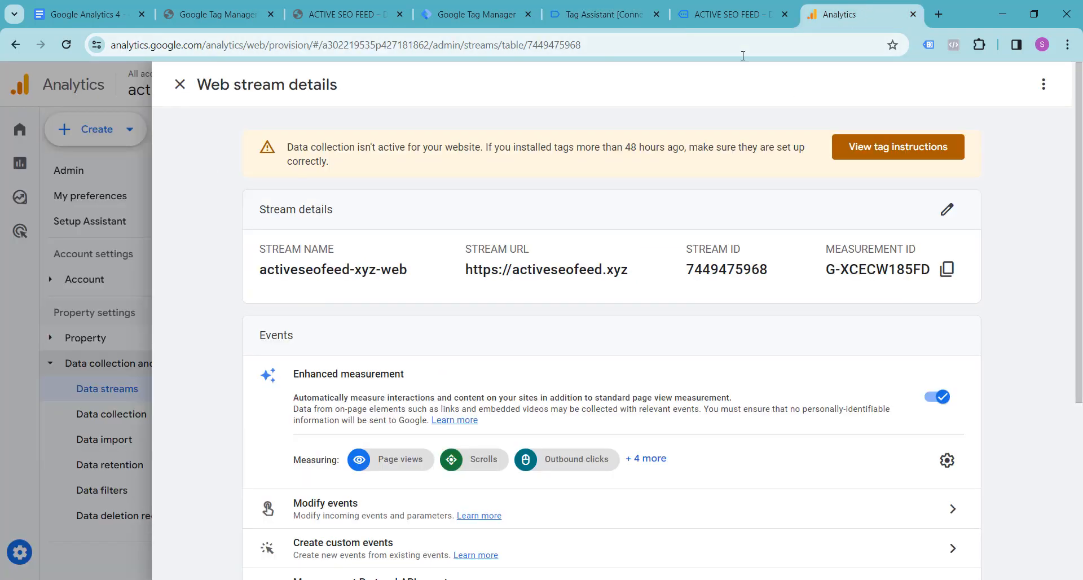
left_click(178, 97)
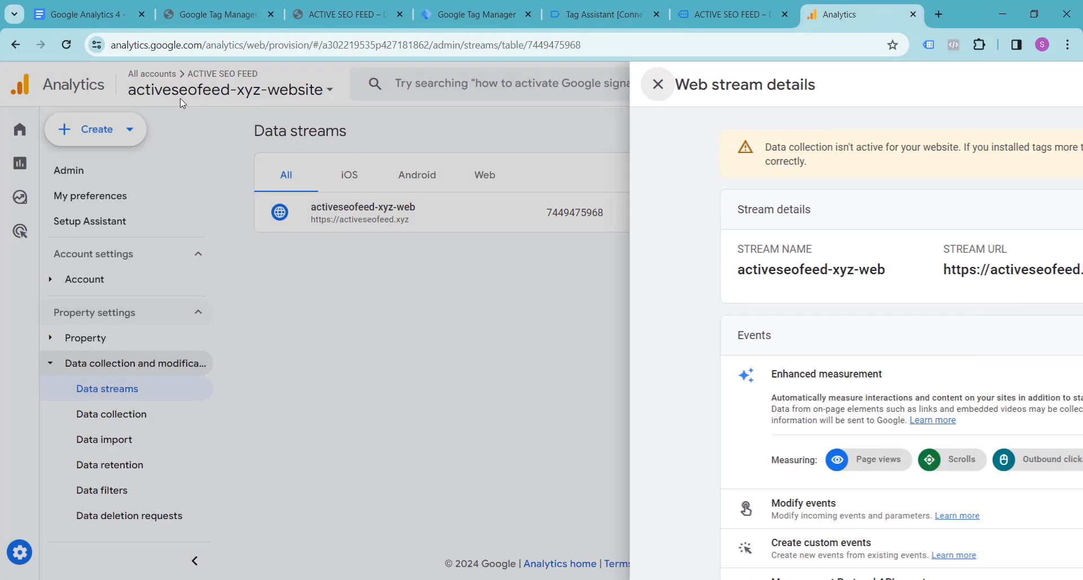
mouse_move(34, 219)
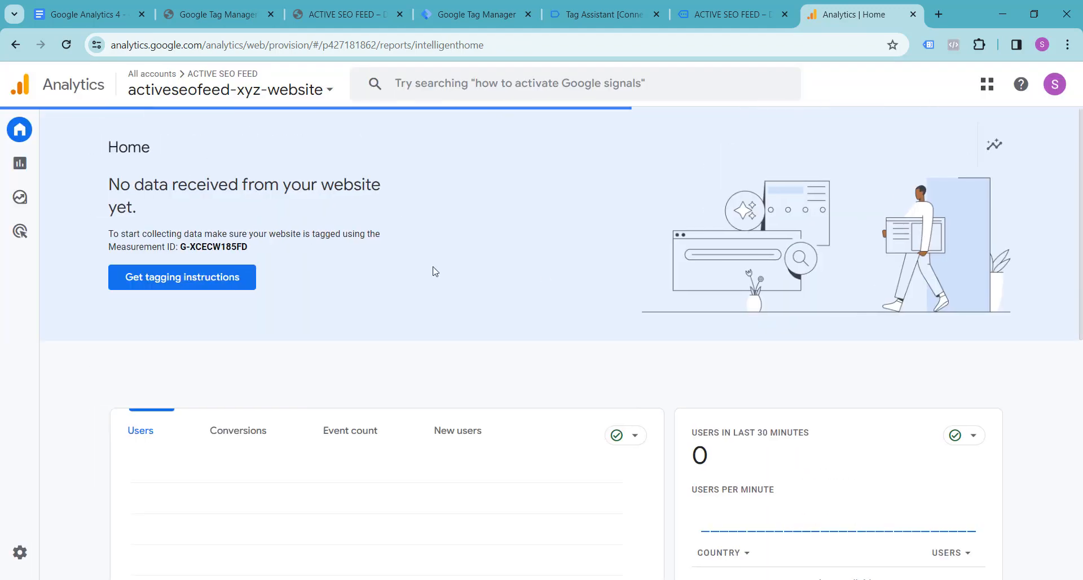
scroll(435, 271, "down", 3)
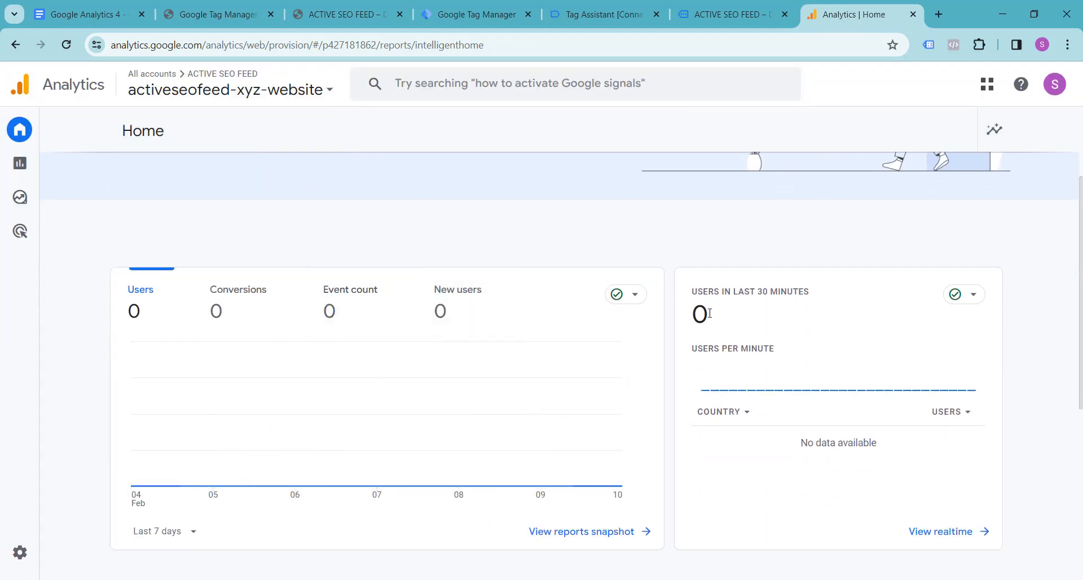
scroll(741, 340, "down", 1)
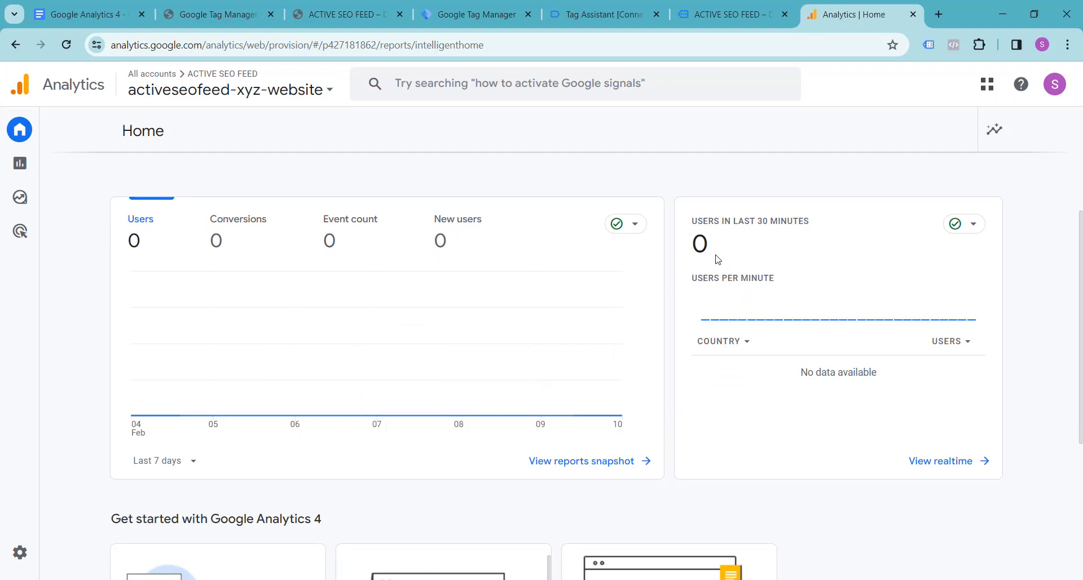
- Switch to the store site in debug mode and open the iPhone 13 Case With MagSafe – Red Rose product page
left_click(727, 4)
scroll(351, 186, "down", 8)
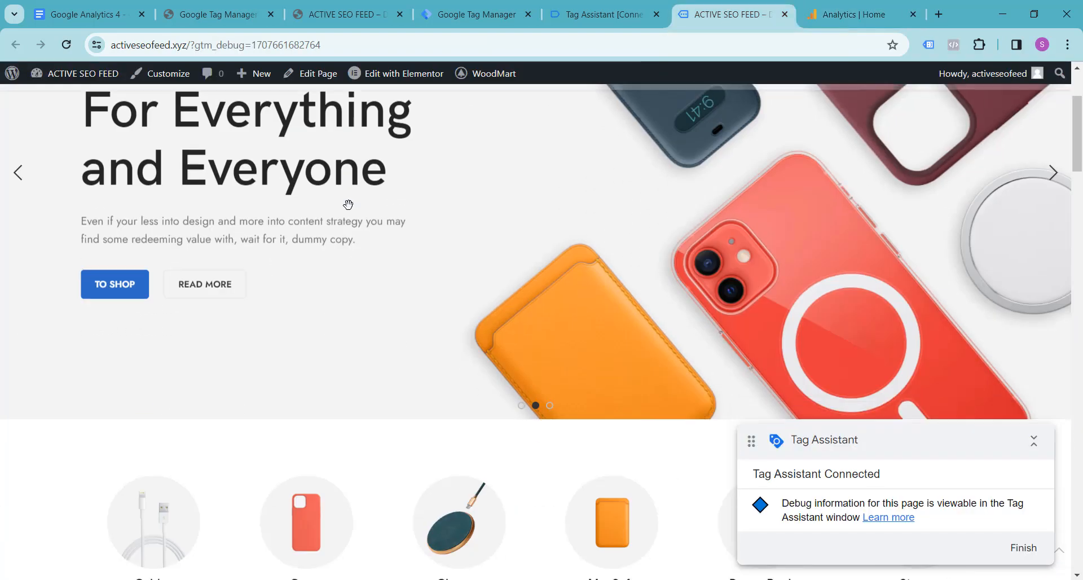
scroll(316, 263, "down", 5)
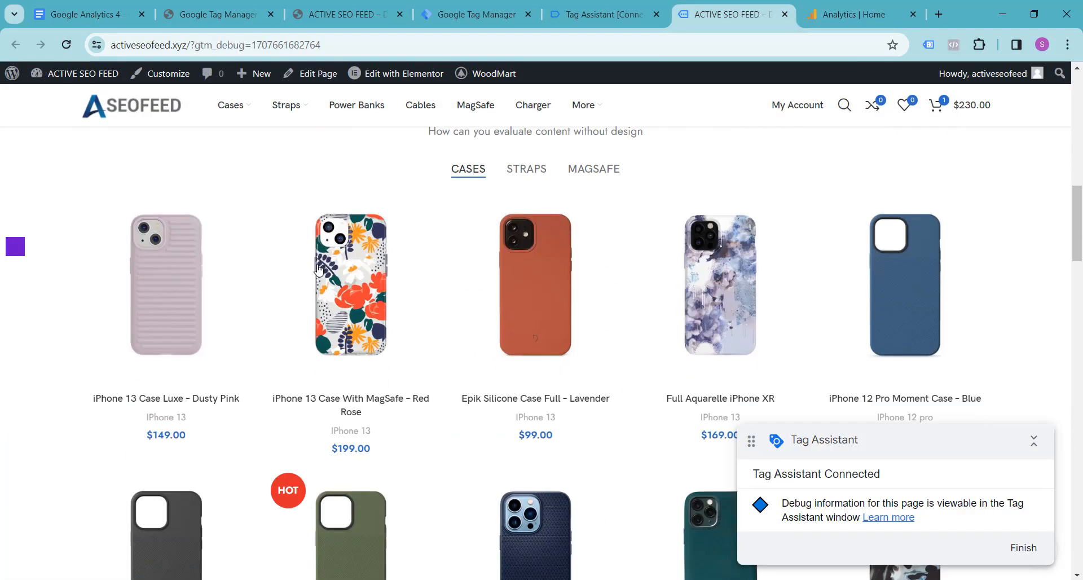
left_click(317, 402)
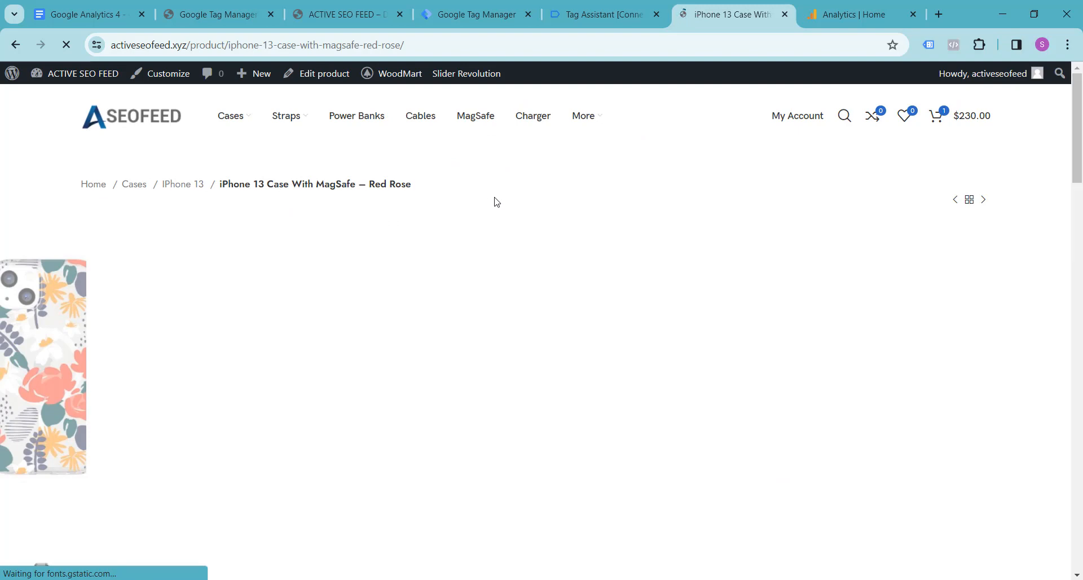
- Return to the Google Analytics Home page and check the users in the last 30 minutes
left_click(856, 7)
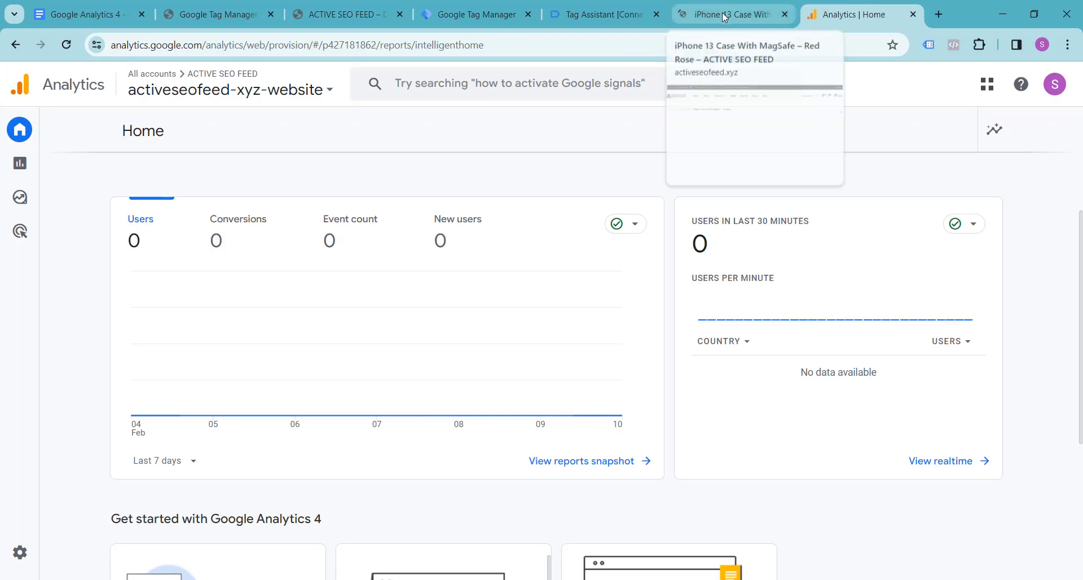
mouse_move(101, 342)
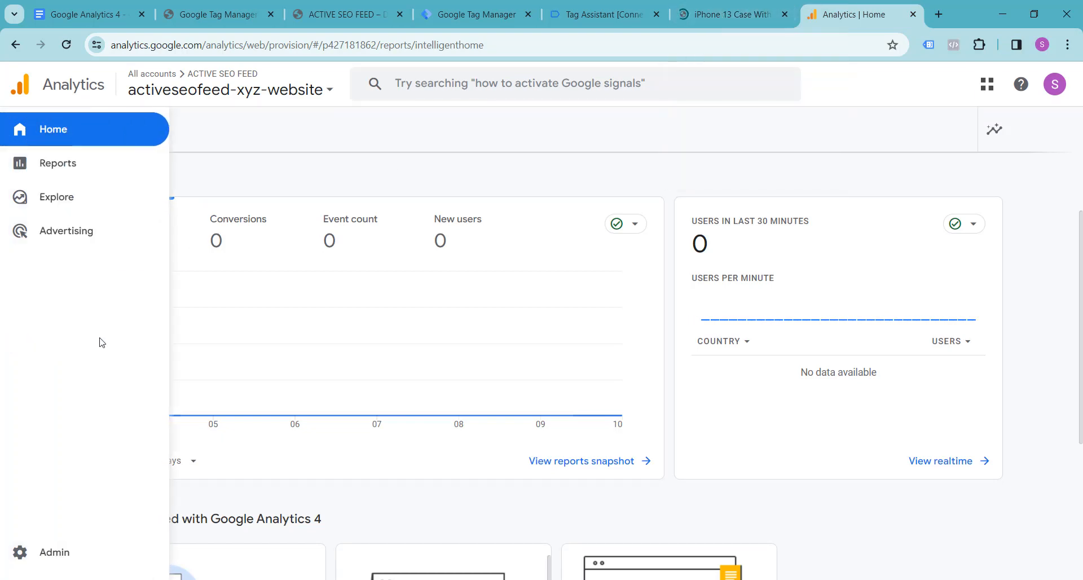
scroll(308, 325, "down", 5)
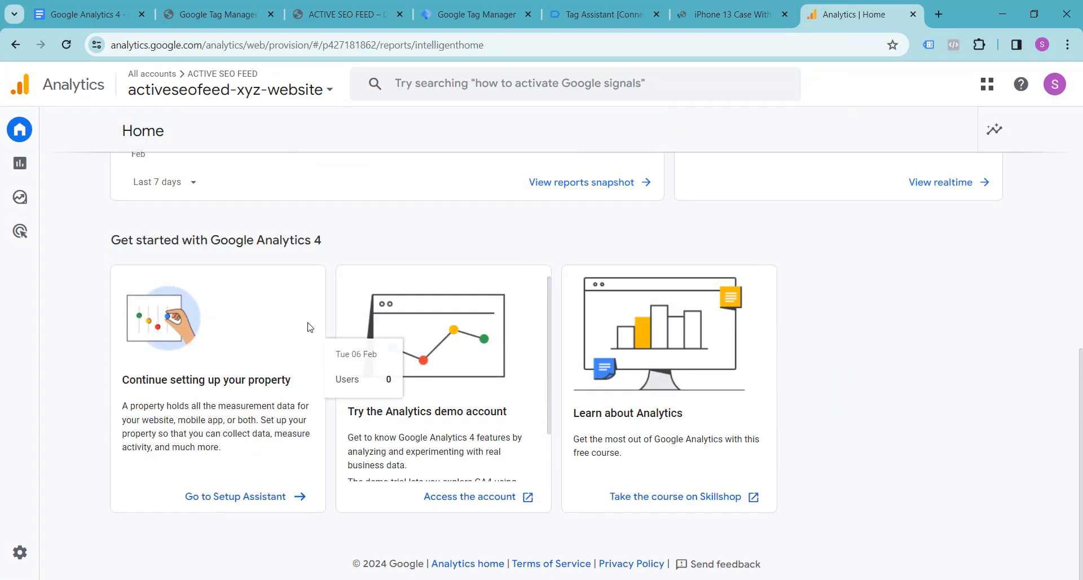
scroll(310, 327, "up", 9)
scroll(309, 328, "down", 4)
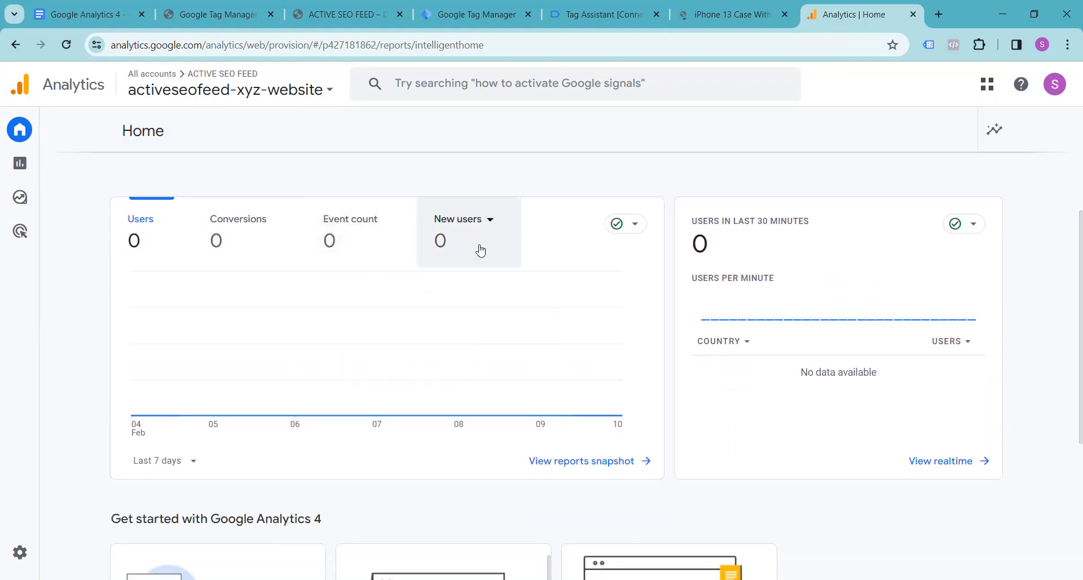
scroll(482, 249, "down", 1)
scroll(482, 249, "up", 1)
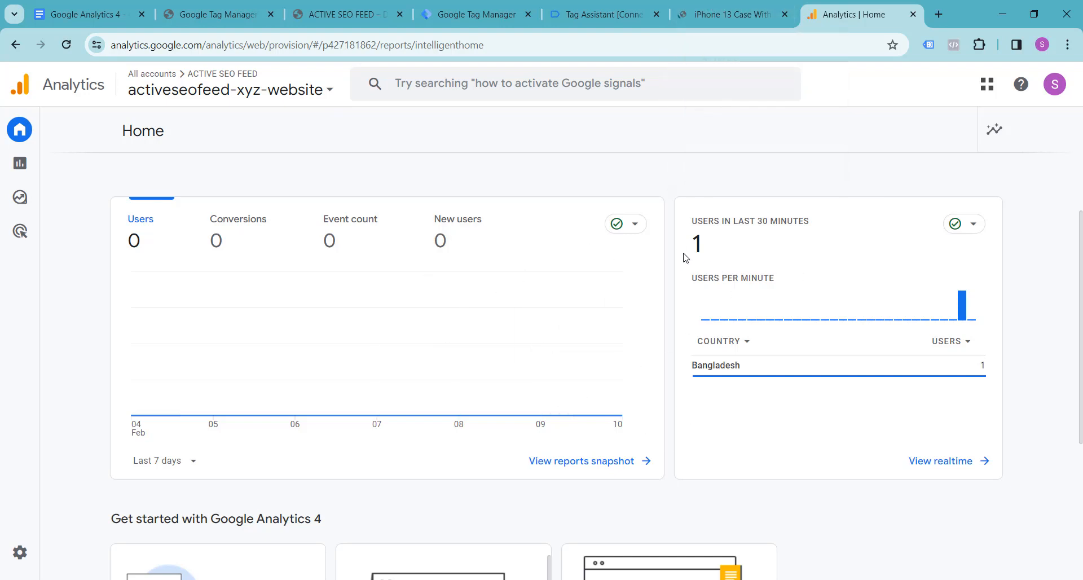
- Look through the Red Rose case product page on the store site
left_click(707, 16)
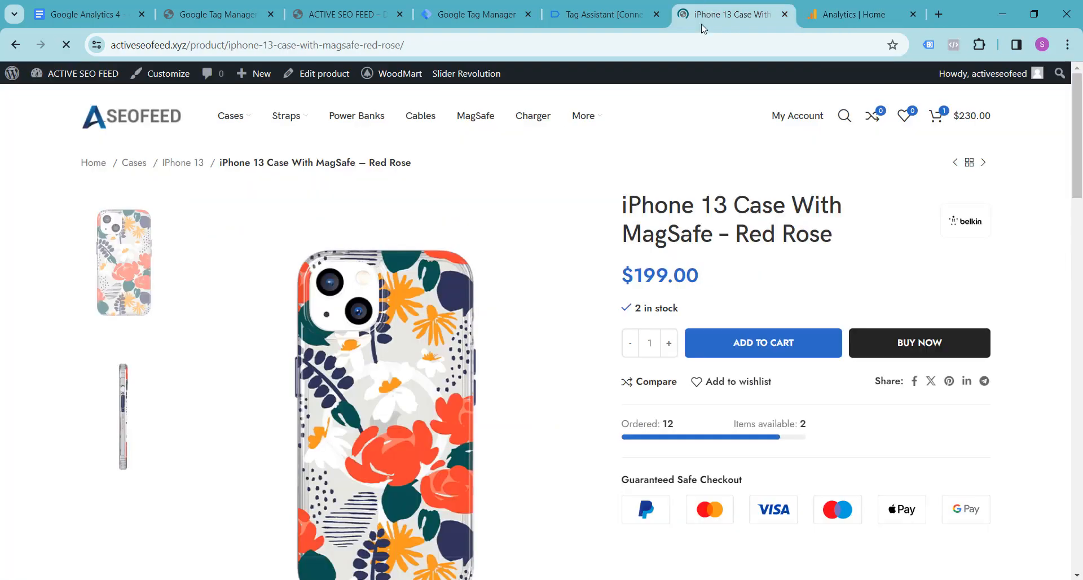
scroll(214, 279, "down", 10)
scroll(218, 281, "up", 10)
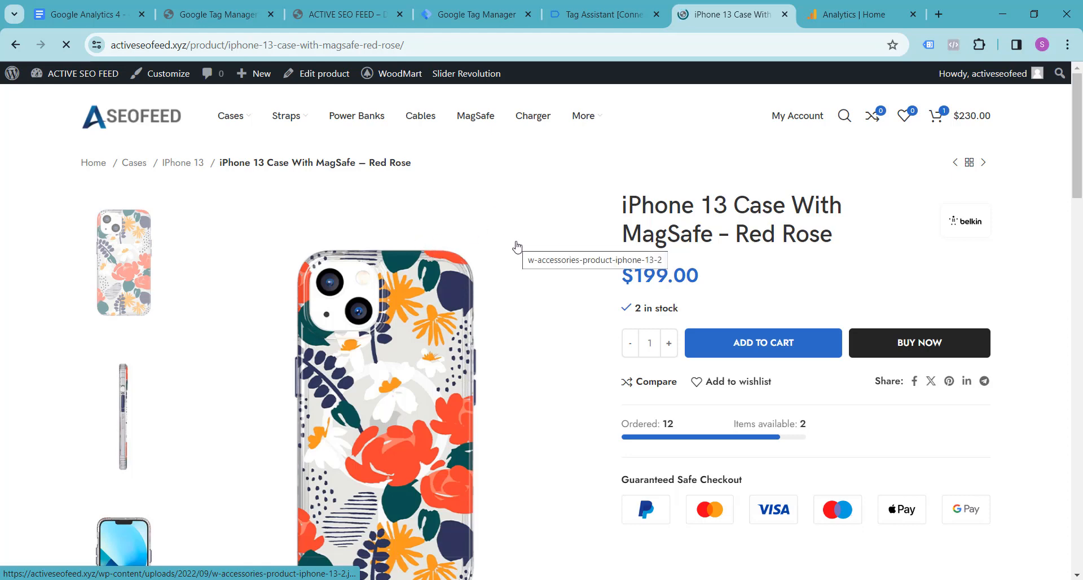
- From the Google Analytics 4 document, open the link under "Event Recommends For Online Sales?" and examine the help article's online sales events table
left_click(94, 16)
scroll(339, 308, "down", 6)
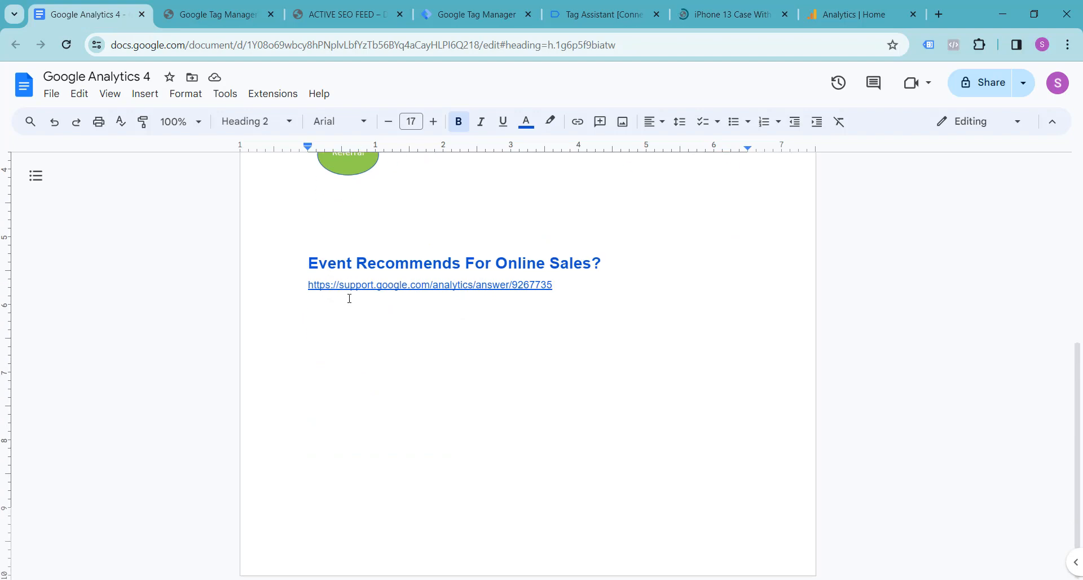
left_click(349, 289)
left_click(361, 312)
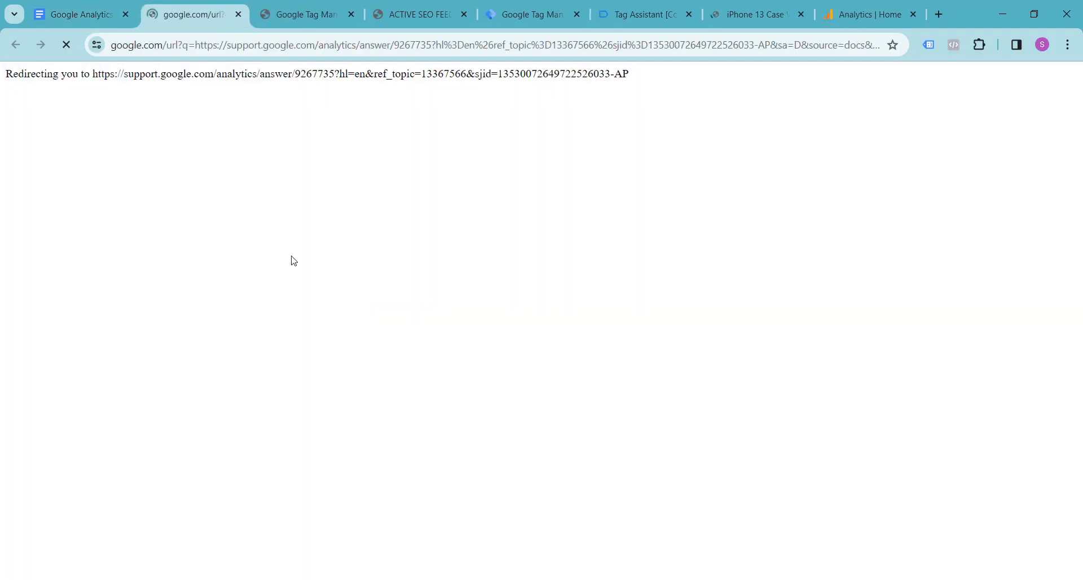
scroll(304, 282, "down", 8)
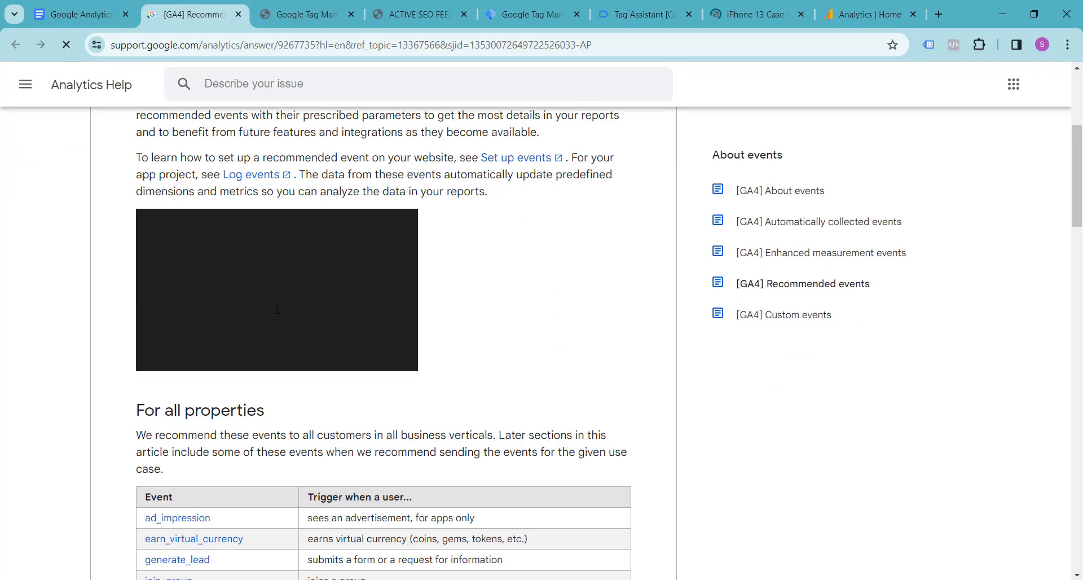
scroll(336, 327, "down", 9)
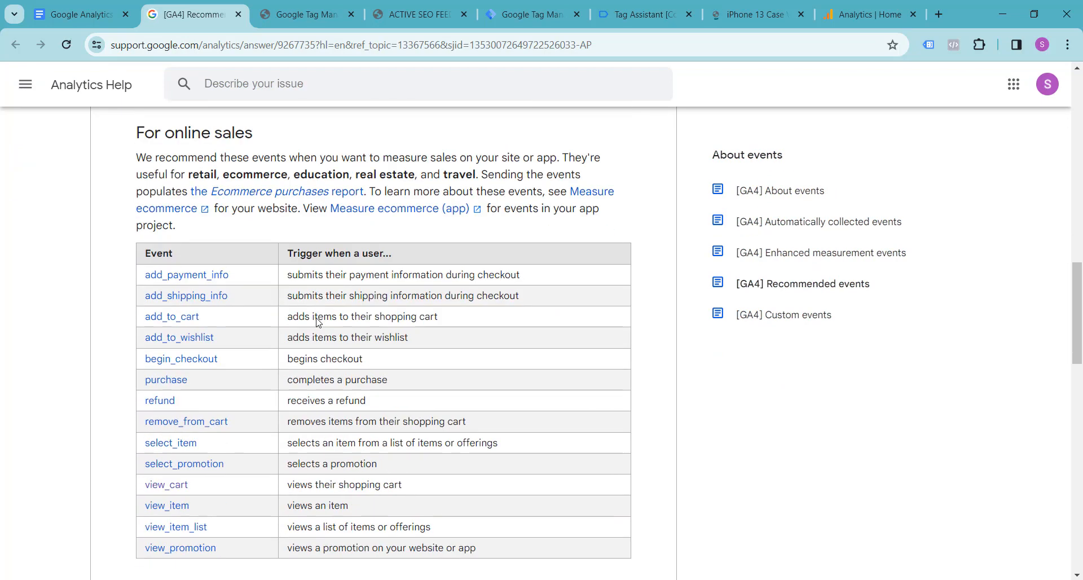
scroll(175, 401, "down", 3)
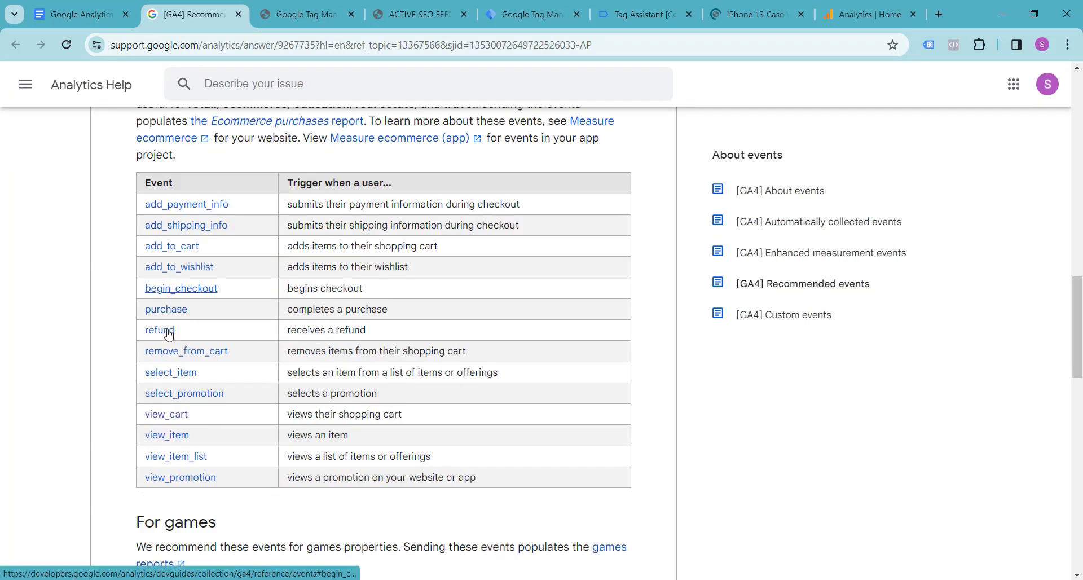
scroll(176, 409, "up", 1)
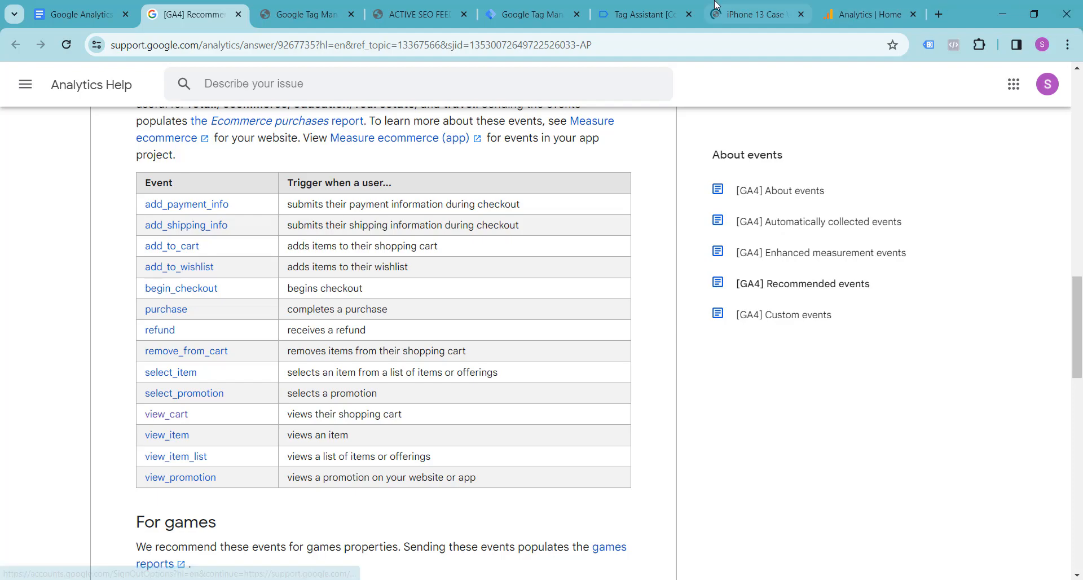
- Return to the Red Rose case product page and examine its product details, features, additional information and reviews
left_click(733, 2)
scroll(205, 300, "down", 4)
scroll(203, 299, "down", 10)
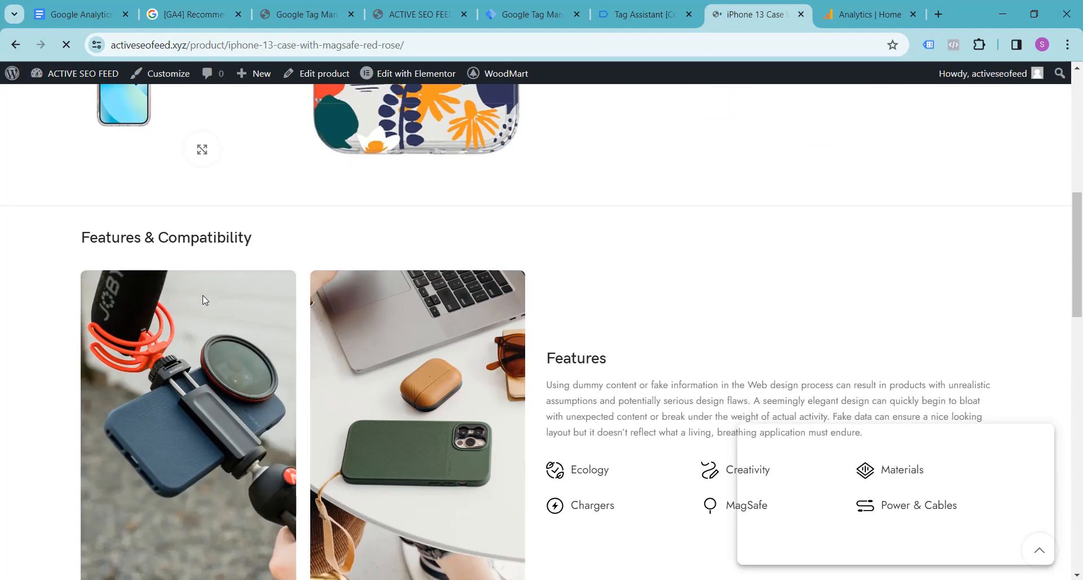
scroll(204, 301, "up", 11)
scroll(208, 307, "up", 3)
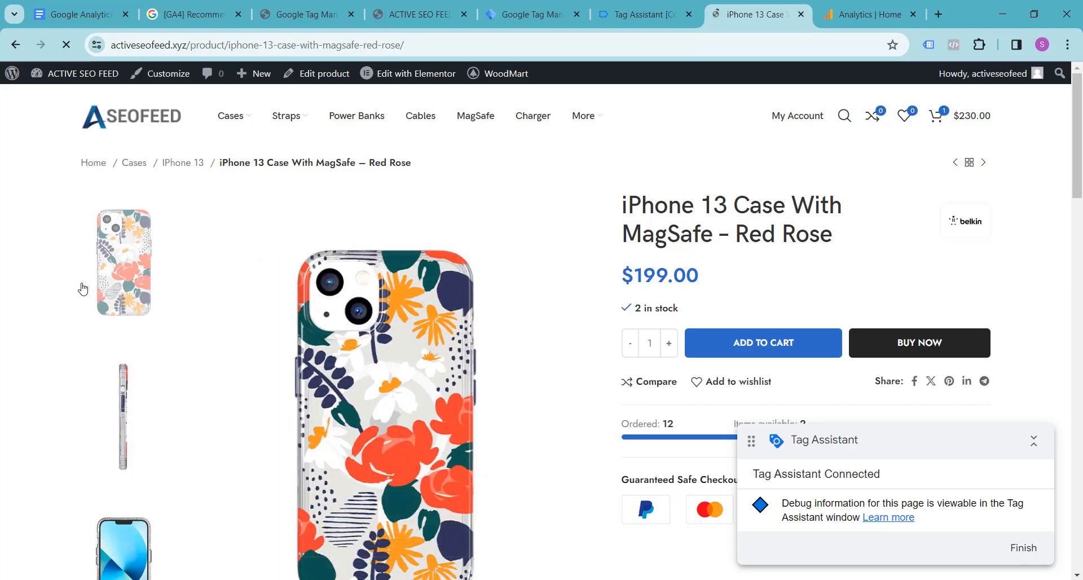
scroll(39, 261, "down", 10)
scroll(39, 262, "down", 5)
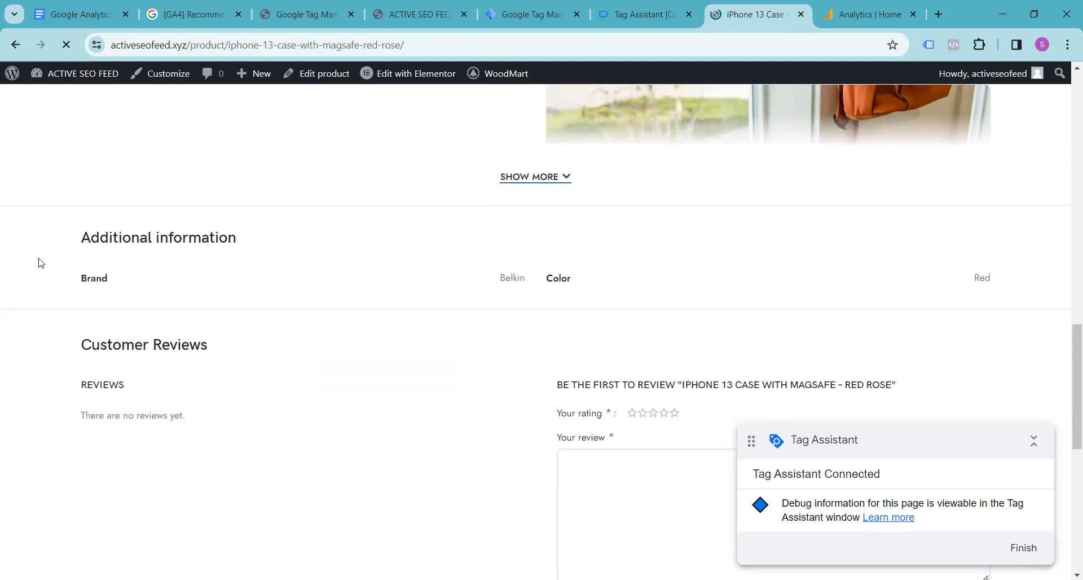
scroll(39, 261, "up", 11)
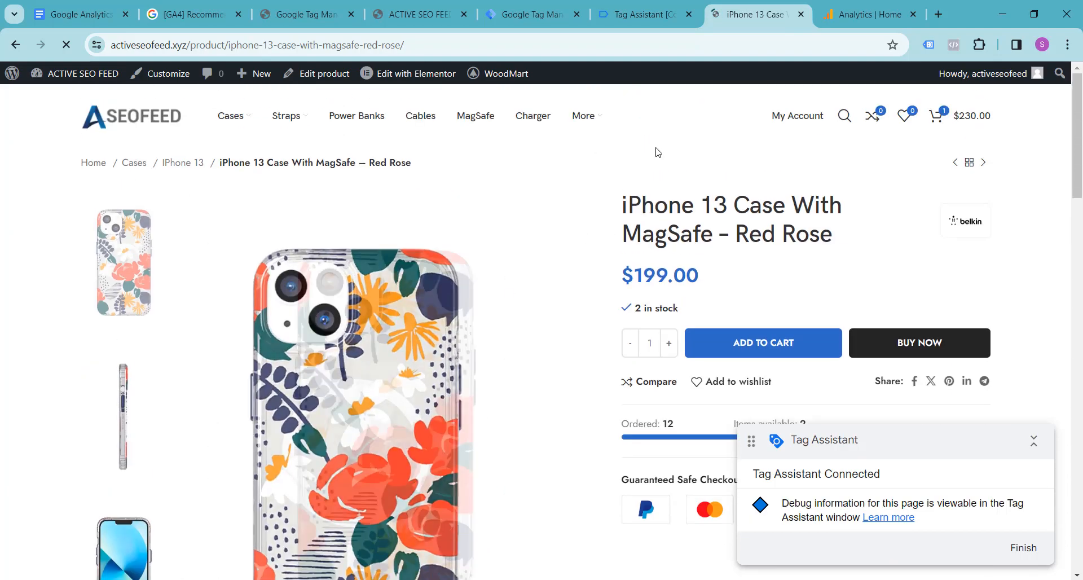